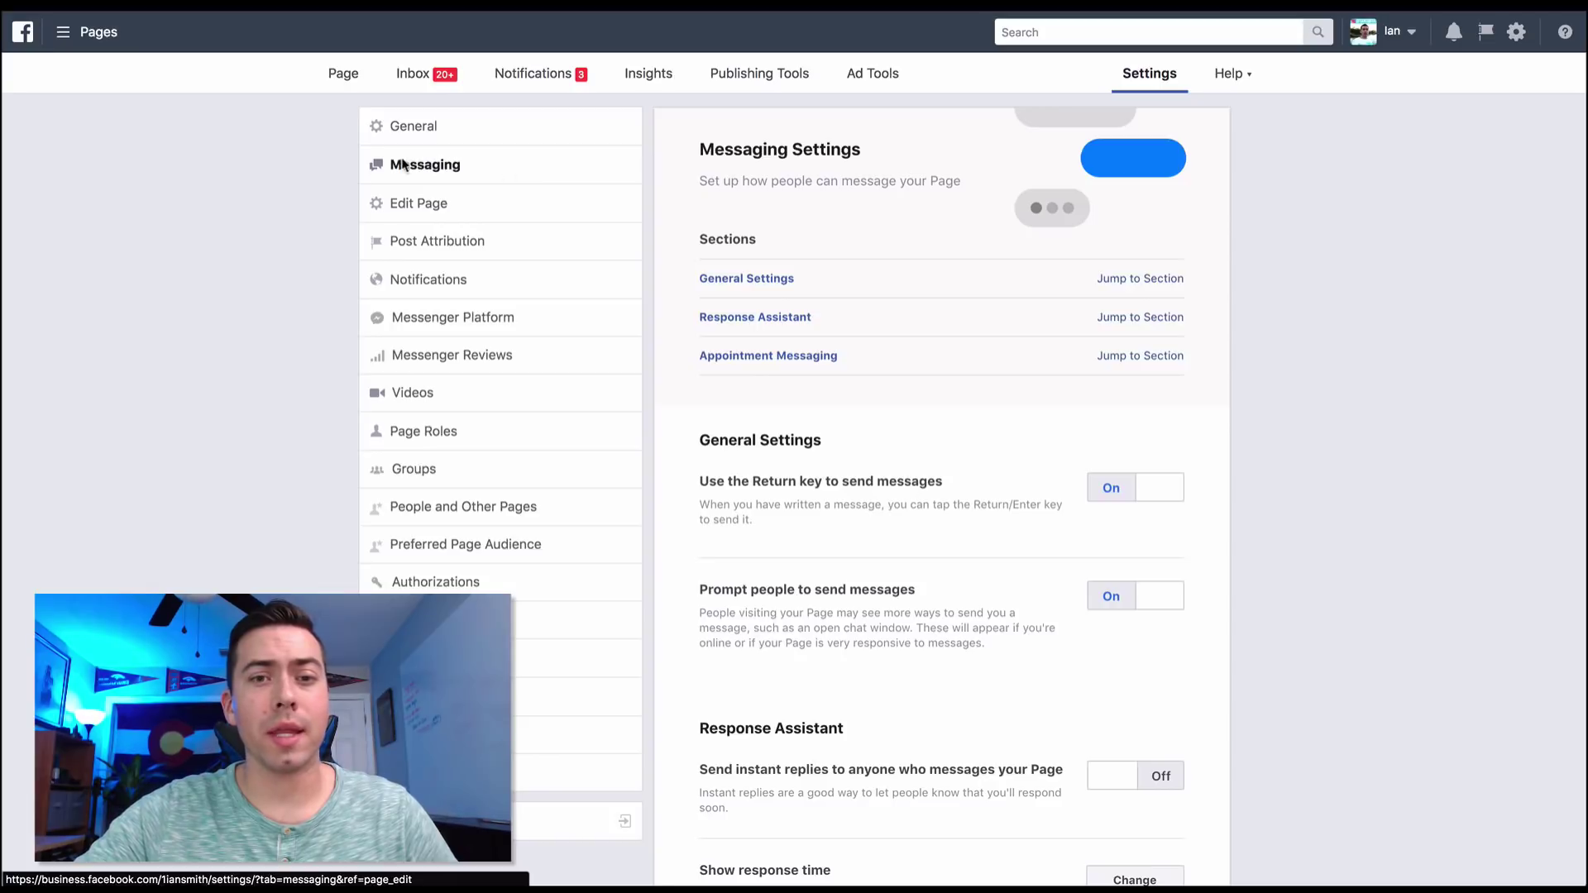
Examine the Page's General Settings for messaging, covering the Return key option and the prompt for people to send messages.
scroll(691, 232, down, 4)
scroll(691, 233, down, 1)
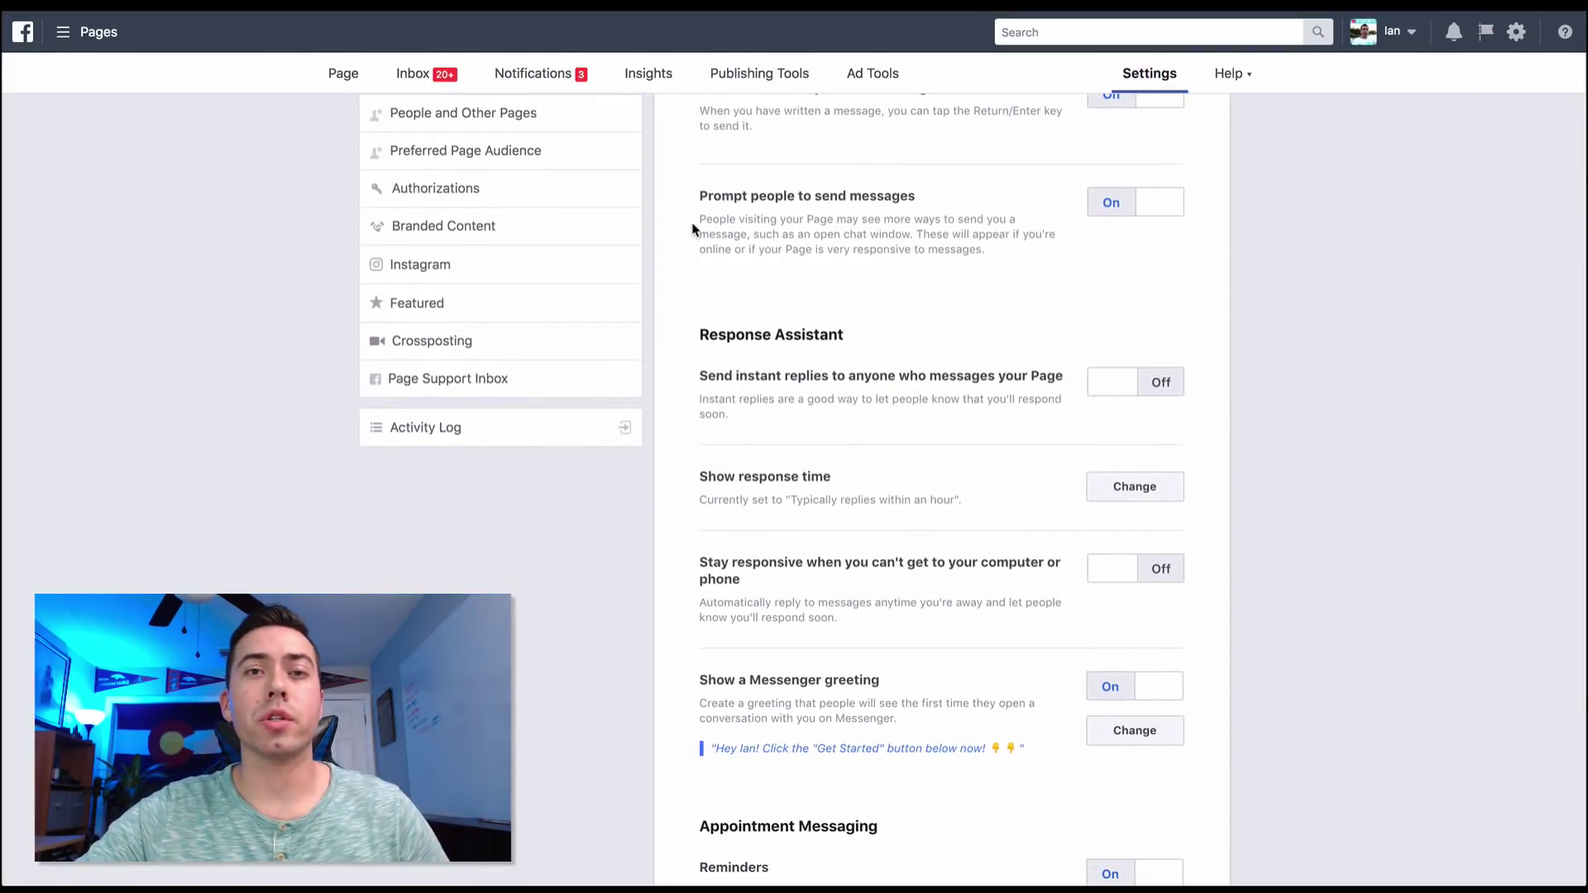
scroll(693, 229, up, 3)
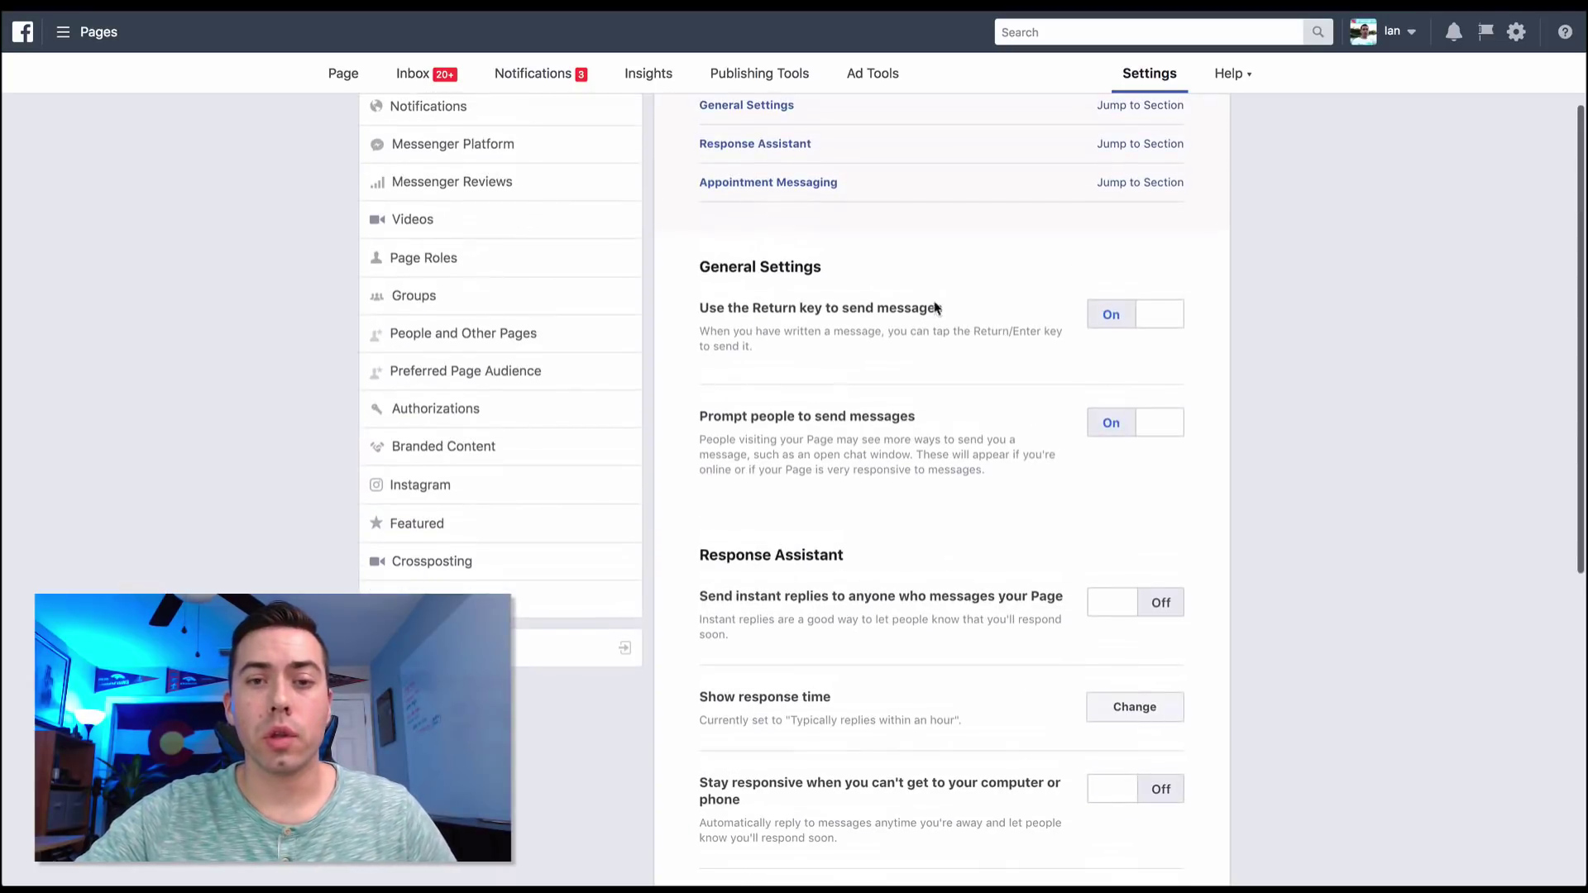
drag(701, 351, 955, 355)
click(956, 354)
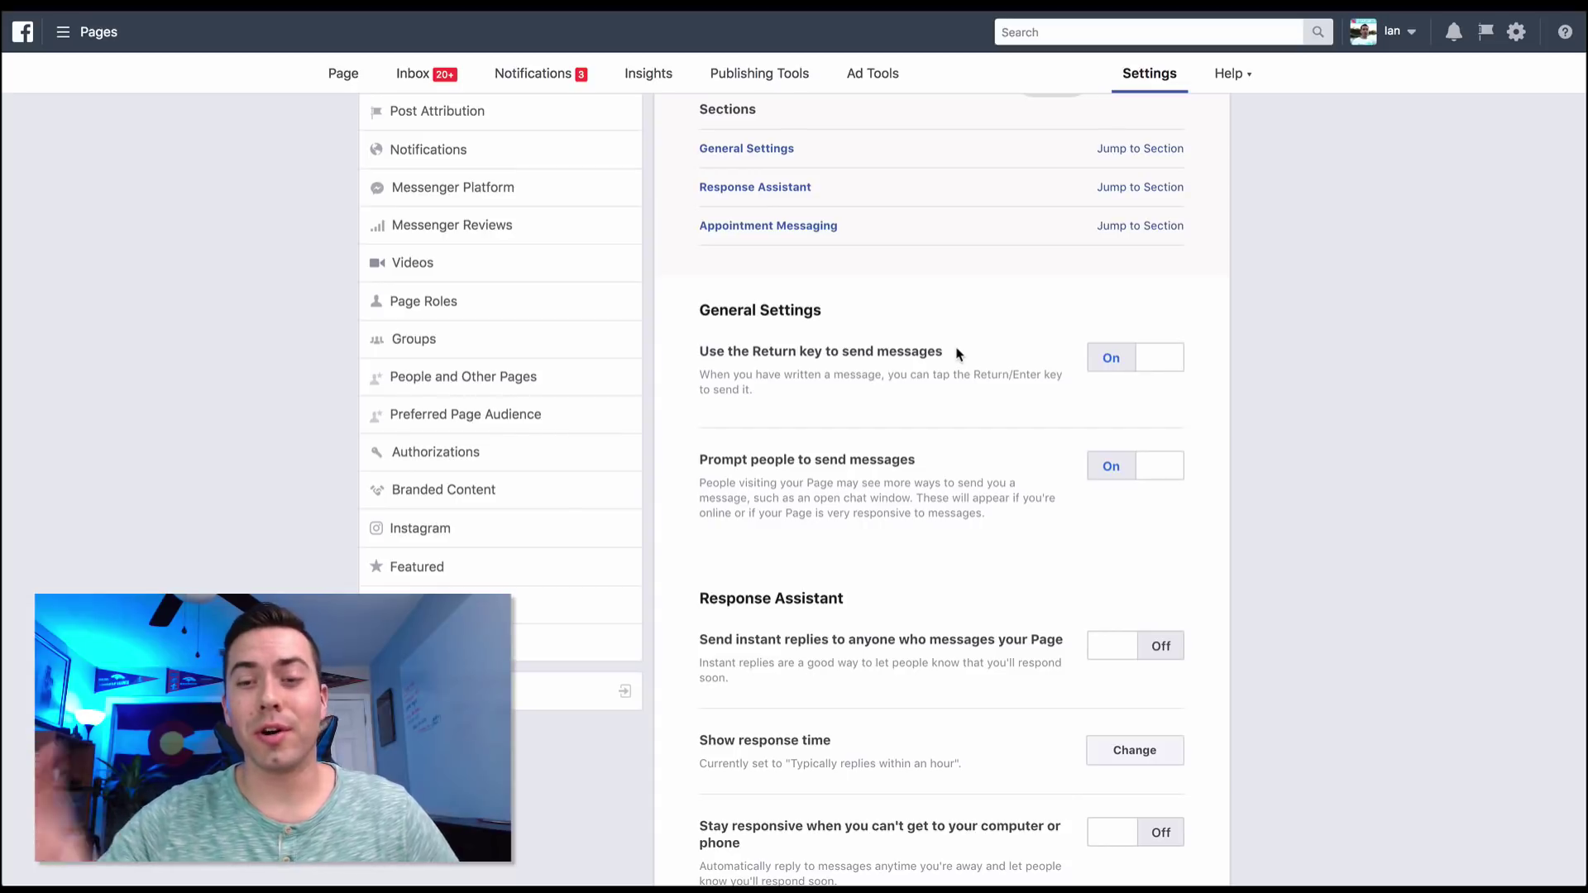
scroll(956, 354, up, 1)
scroll(956, 354, down, 1)
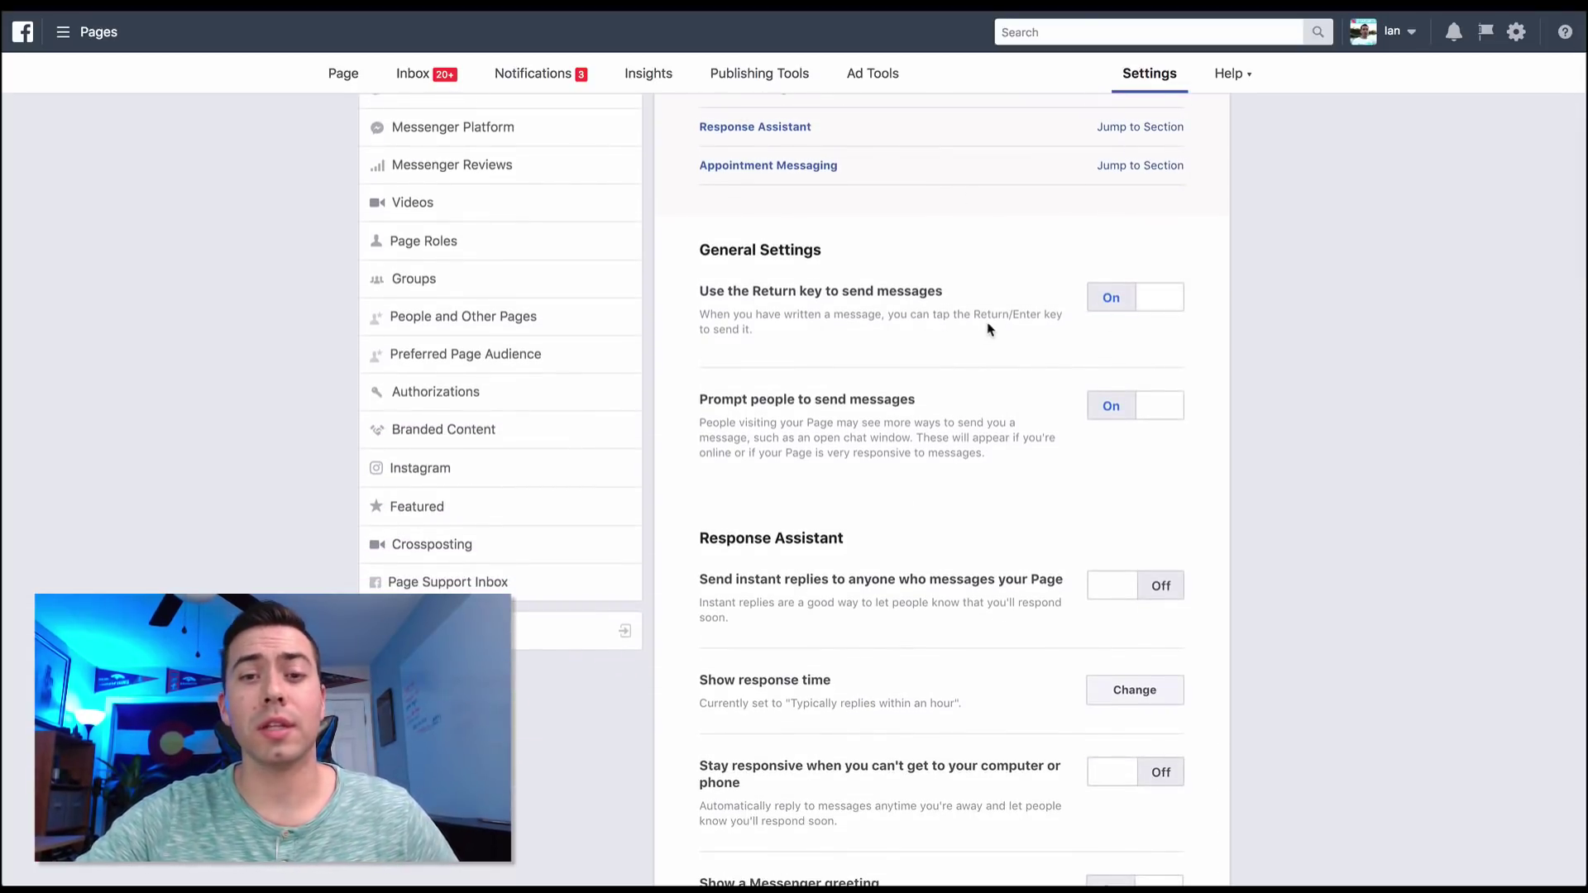
scroll(991, 331, down, 1)
drag(694, 288, 948, 293)
click(948, 294)
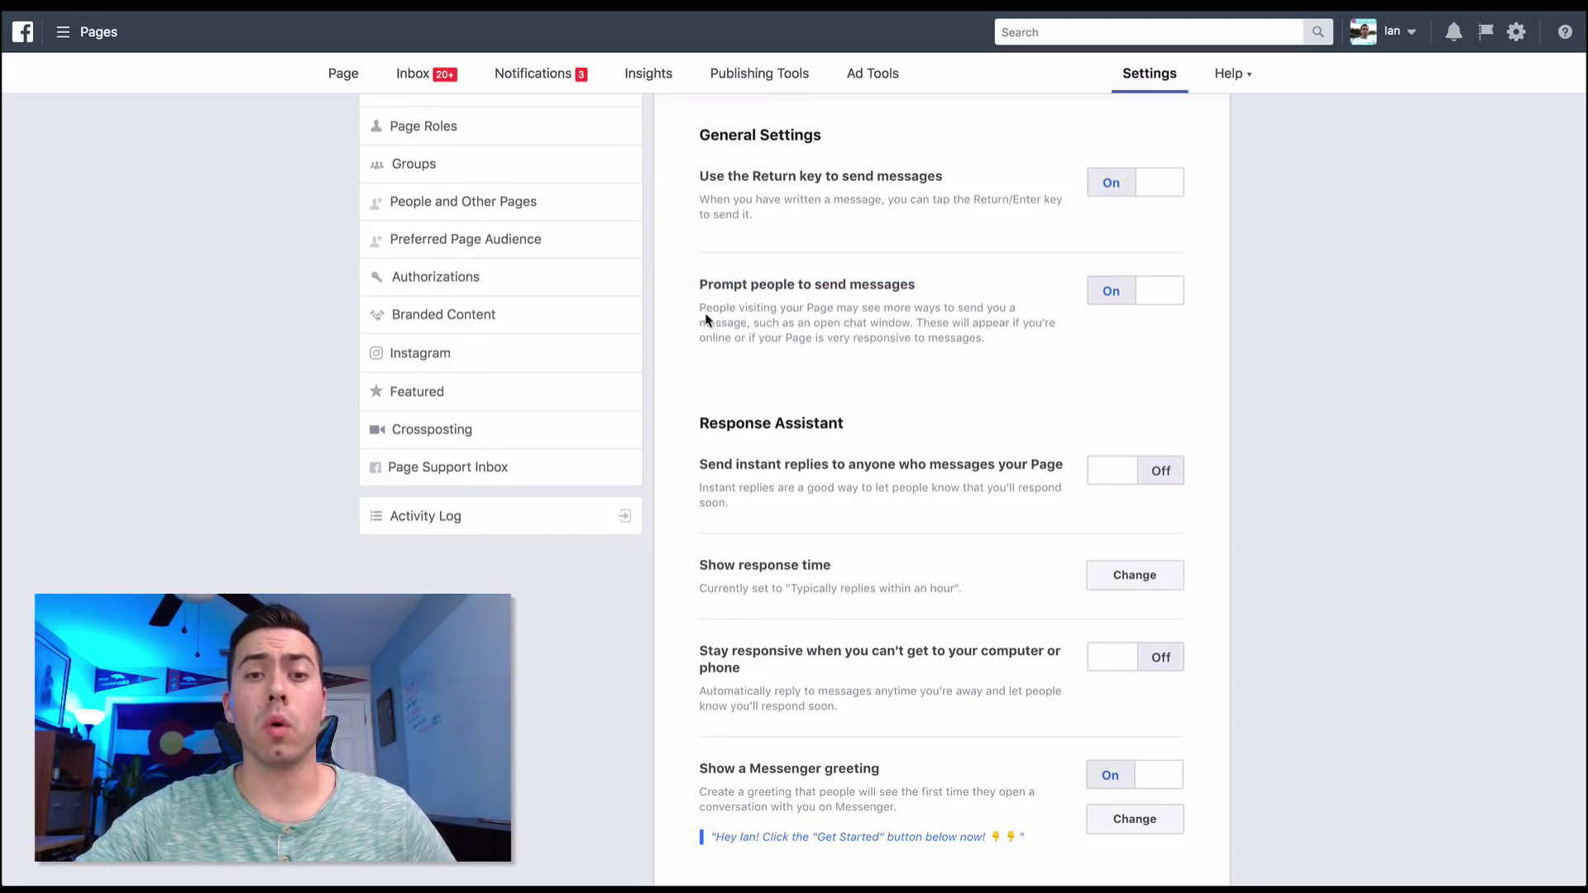
drag(700, 308, 968, 366)
click(1002, 364)
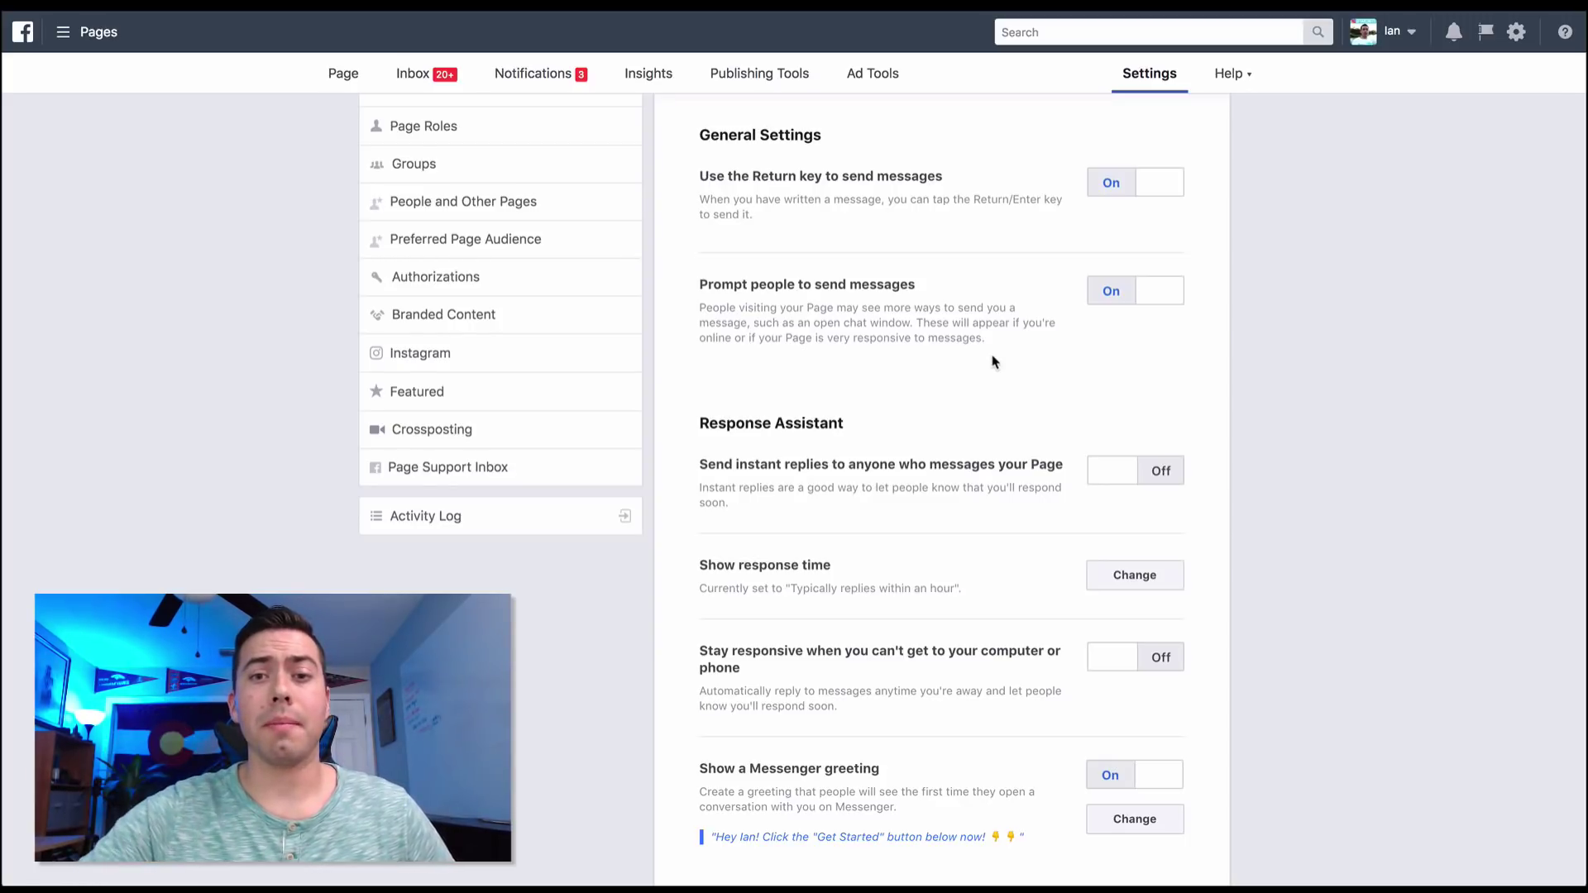
drag(994, 351, 815, 297)
click(815, 296)
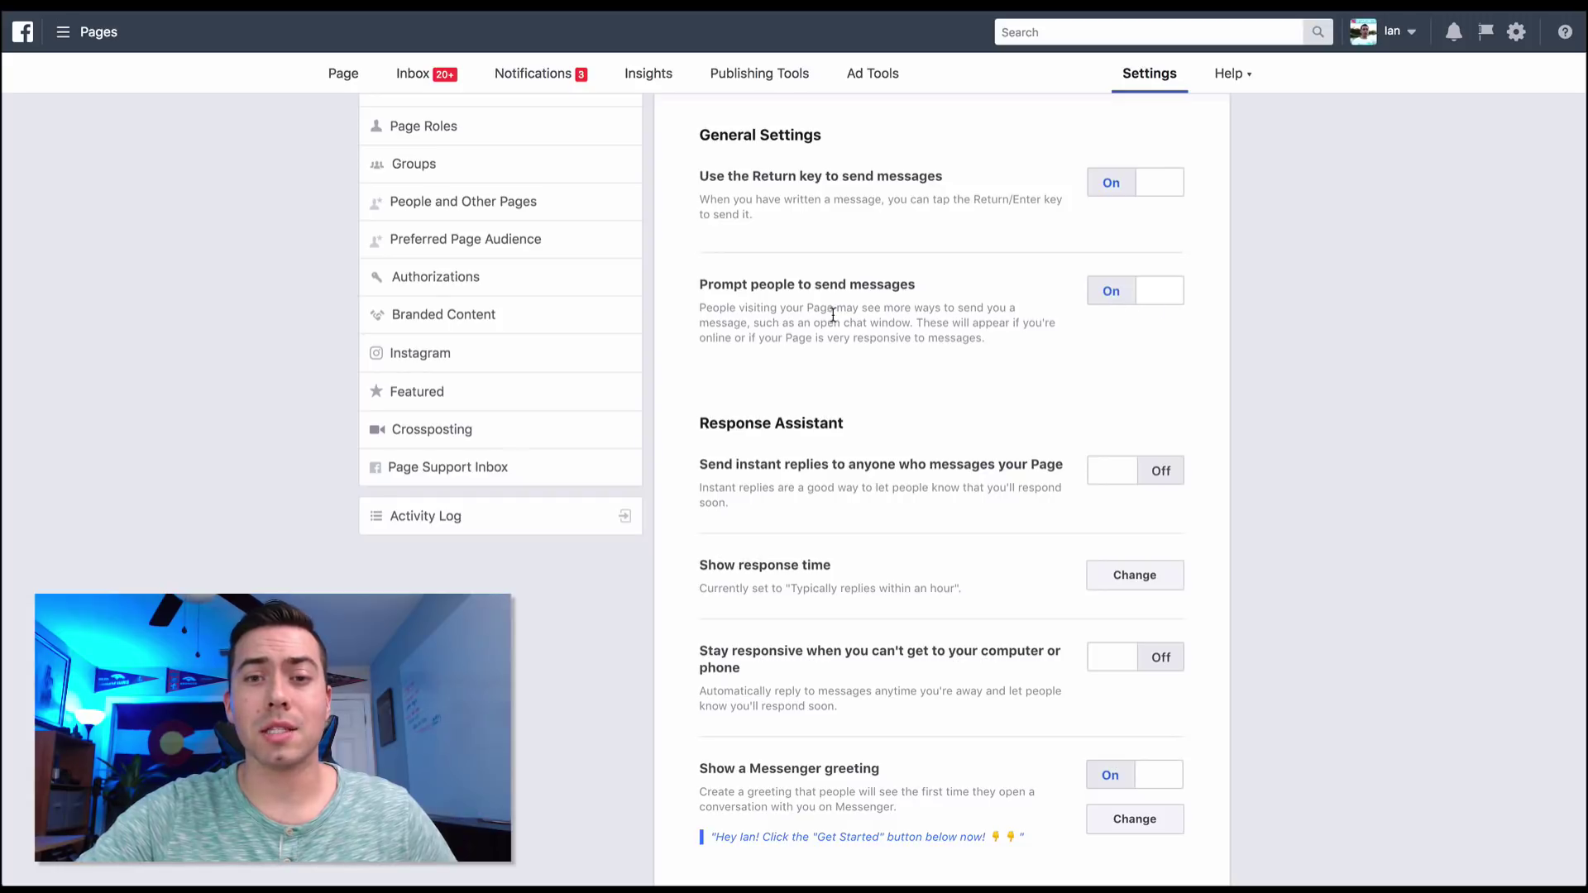
Review the Page's Response Assistant and Appointment Messaging settings, including the Messenger greeting and its text.
scroll(853, 321, down, 1)
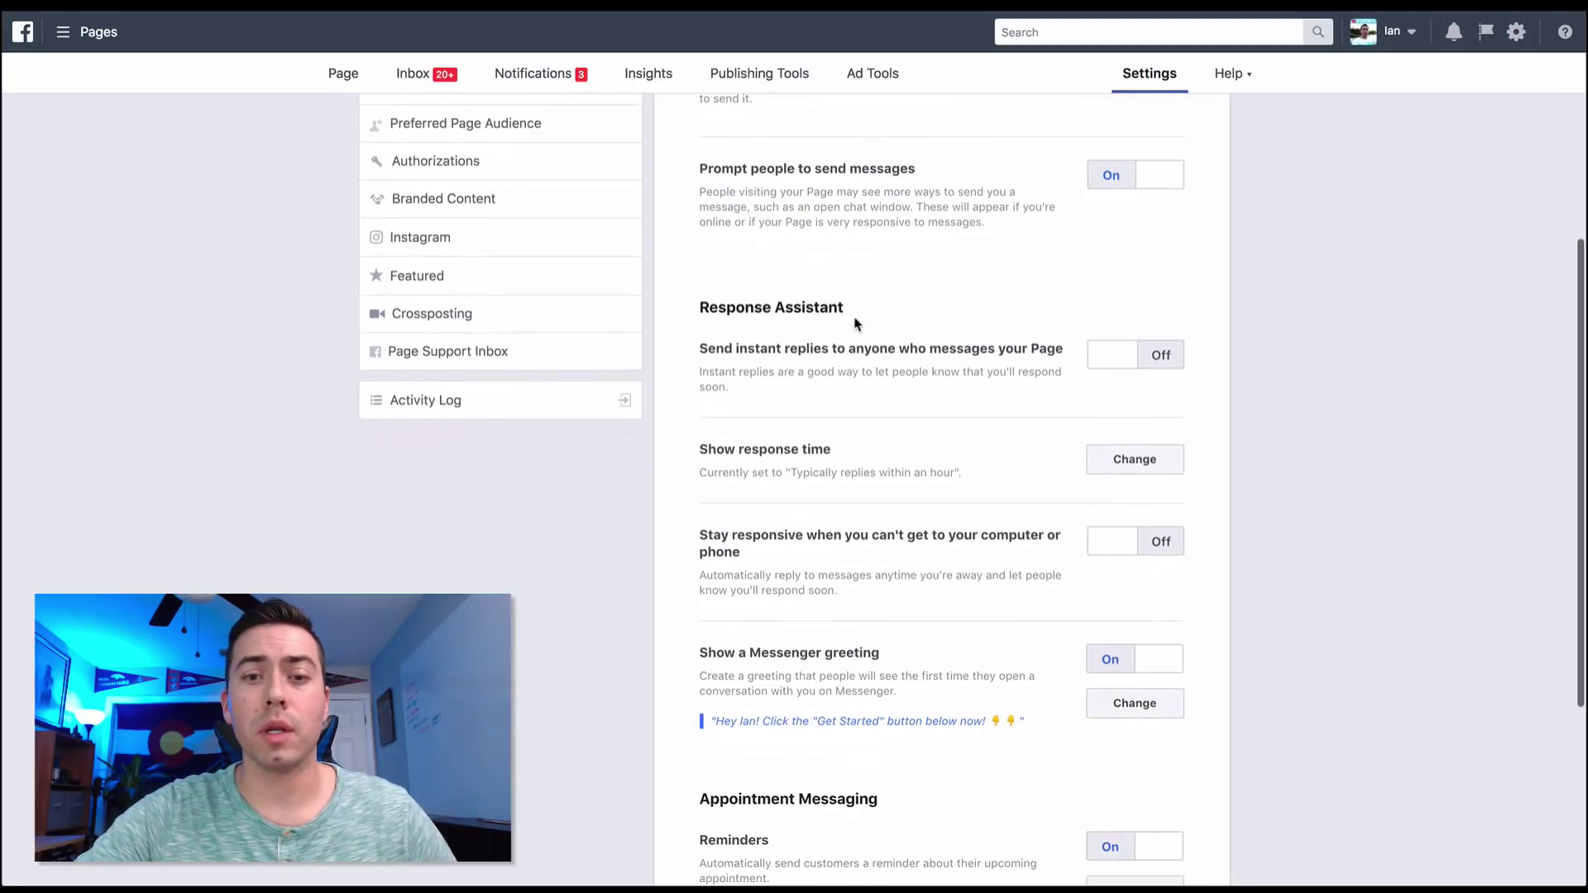
scroll(856, 322, down, 1)
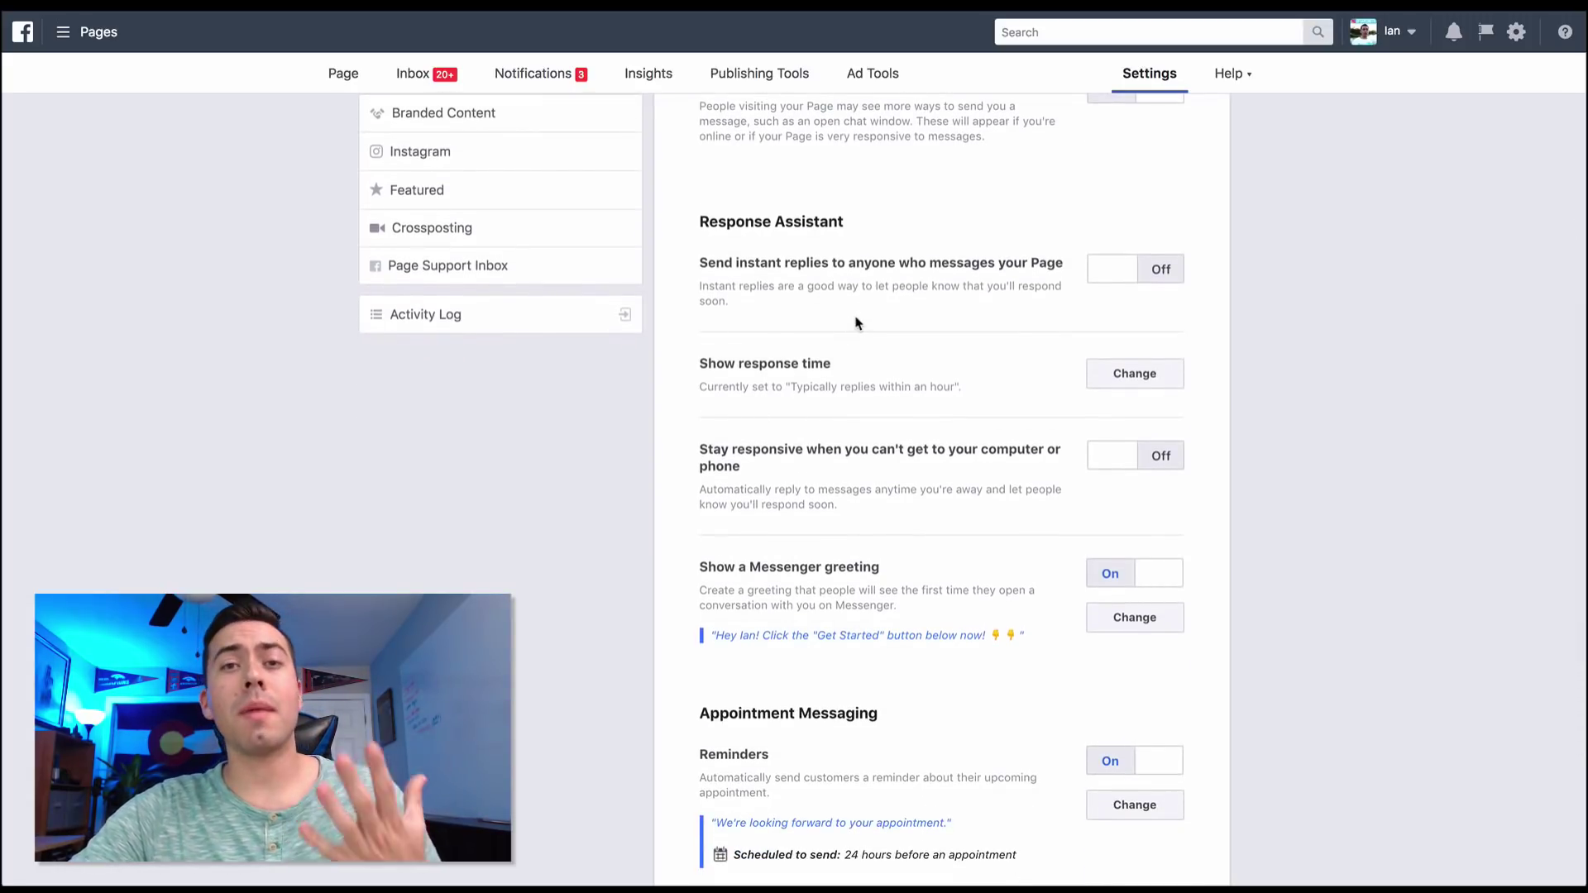
scroll(856, 321, down, 1)
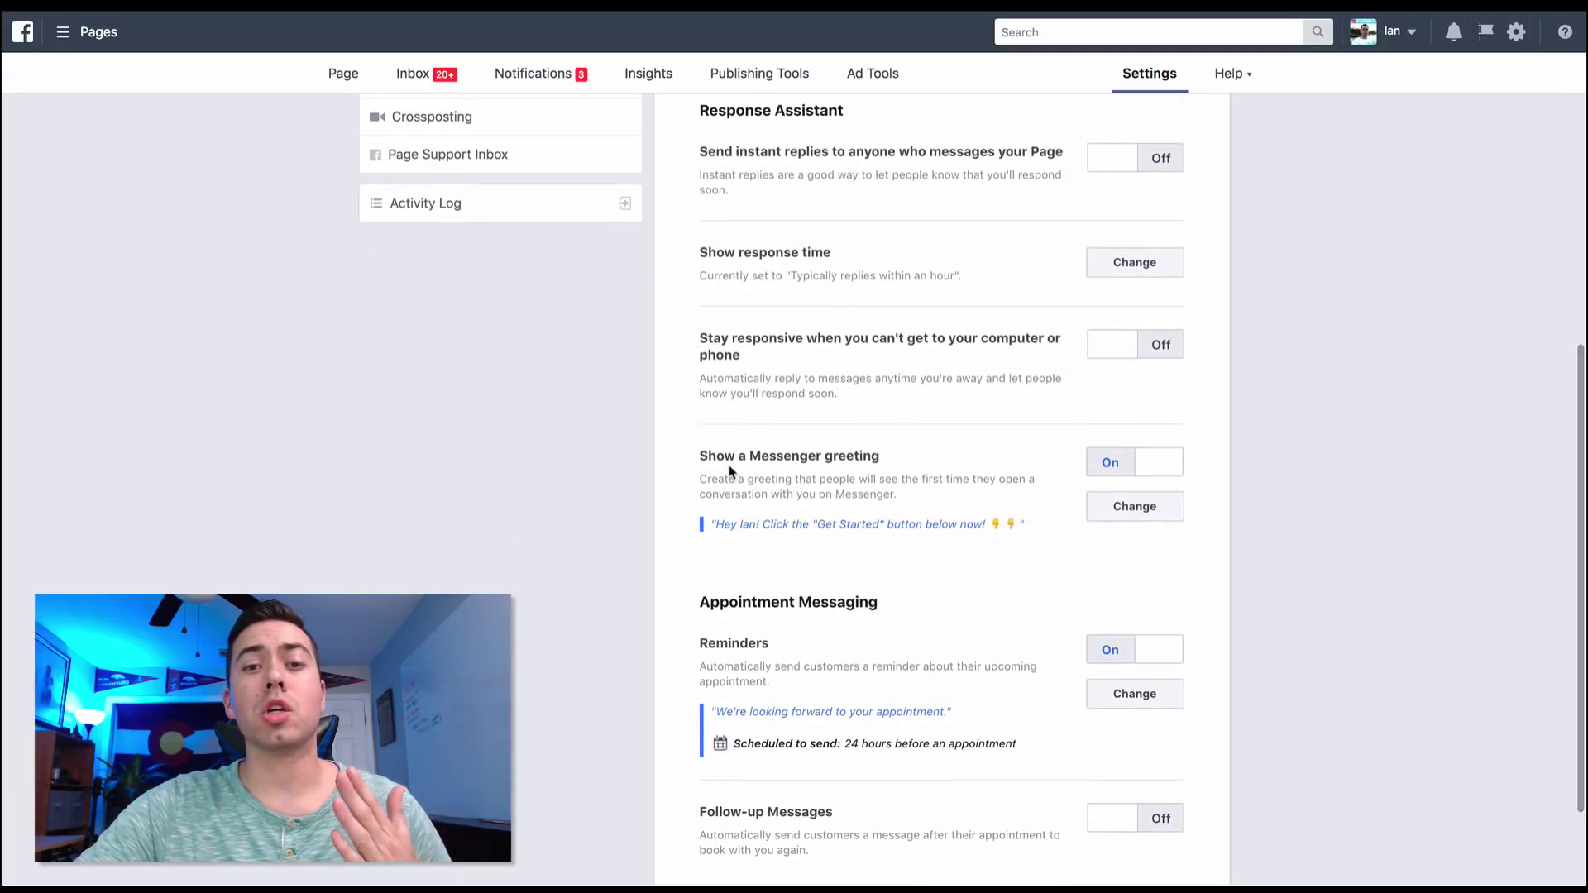
drag(715, 455, 914, 507)
click(915, 507)
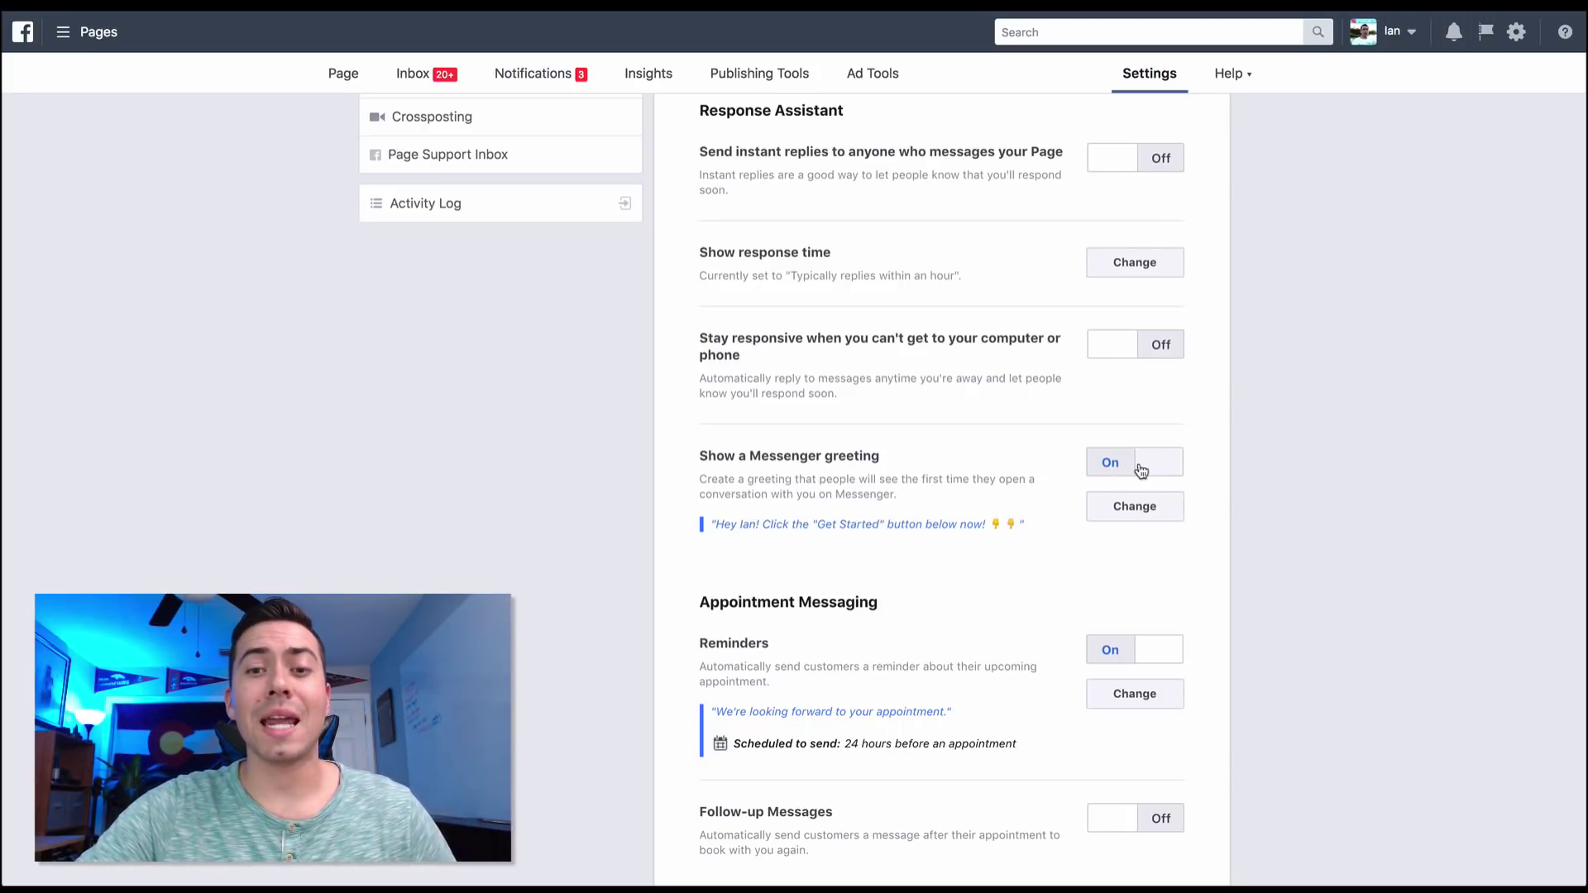
drag(708, 525, 1033, 528)
scroll(1034, 527, down, 2)
scroll(1013, 508, up, 1)
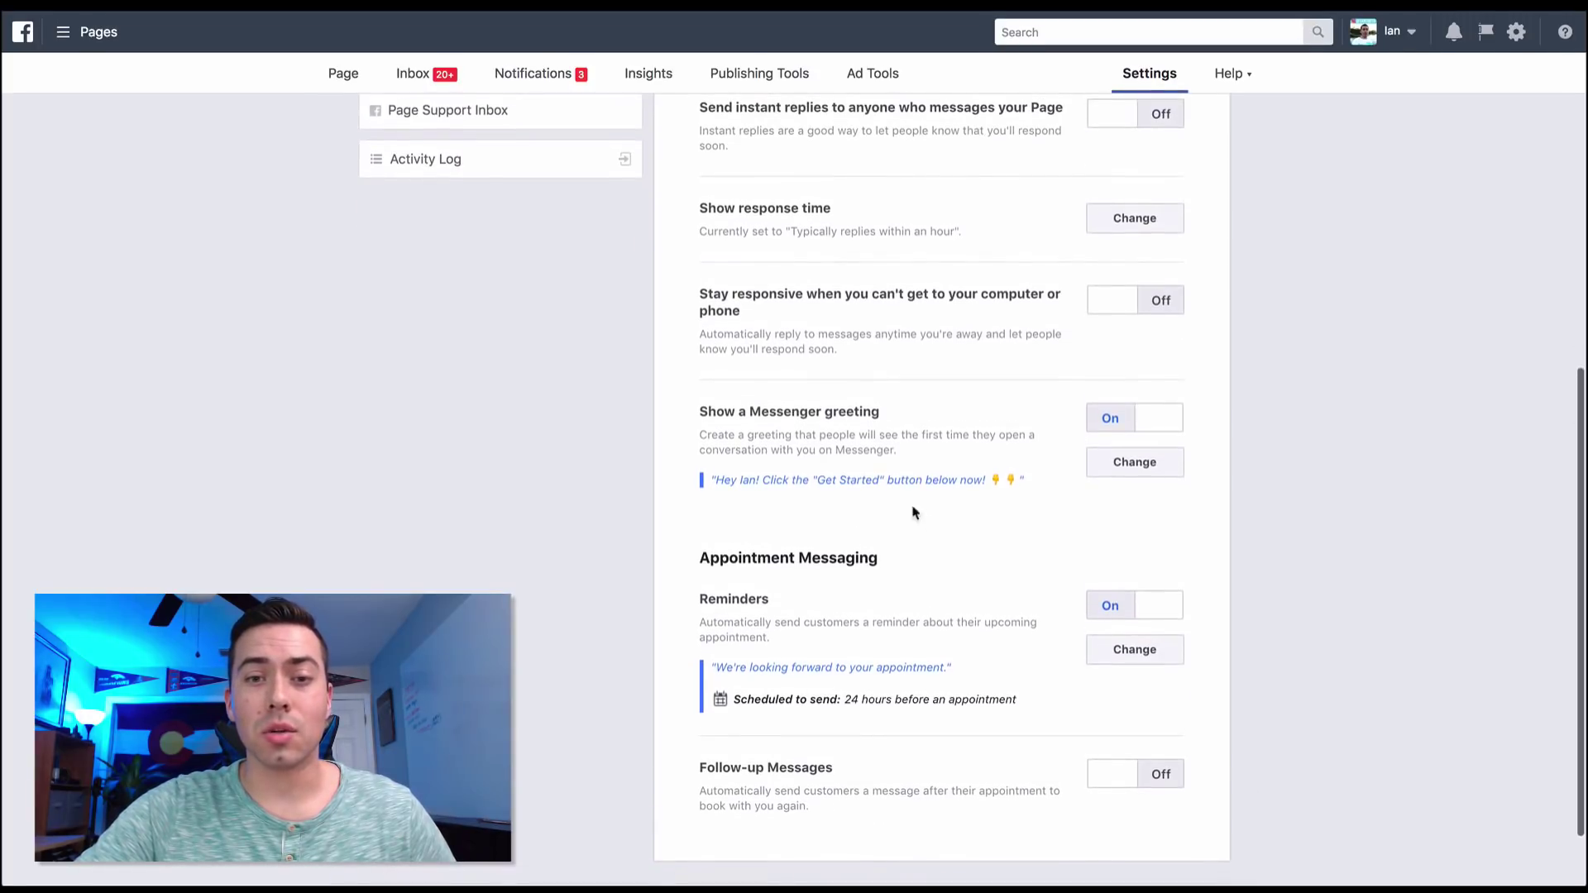
scroll(940, 451, up, 3)
scroll(794, 364, up, 3)
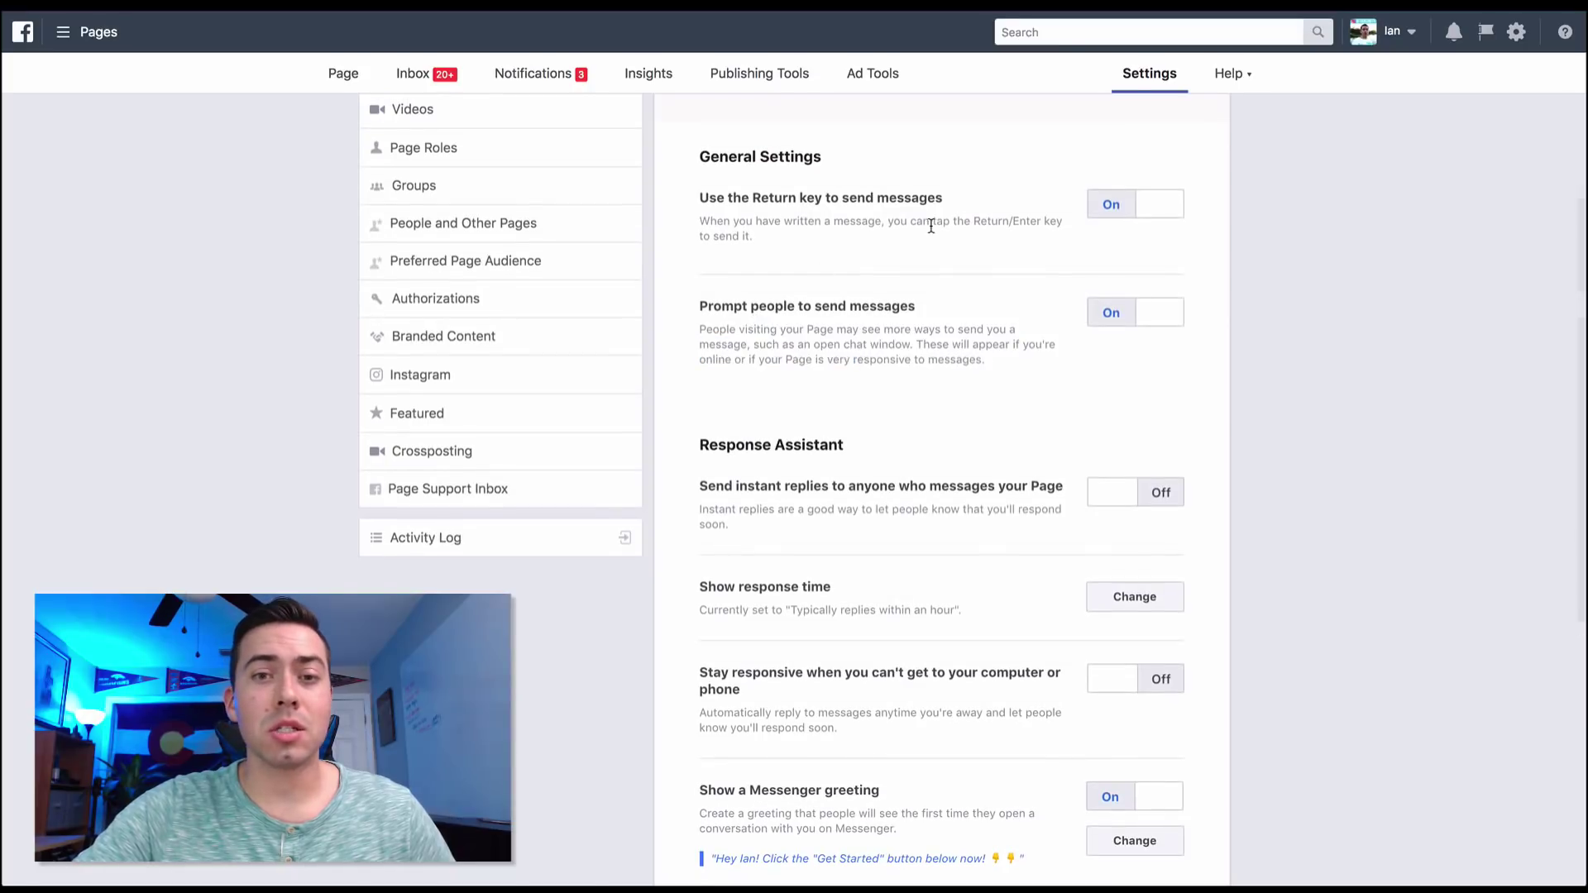
scroll(923, 248, down, 5)
scroll(910, 315, up, 4)
scroll(875, 369, down, 2)
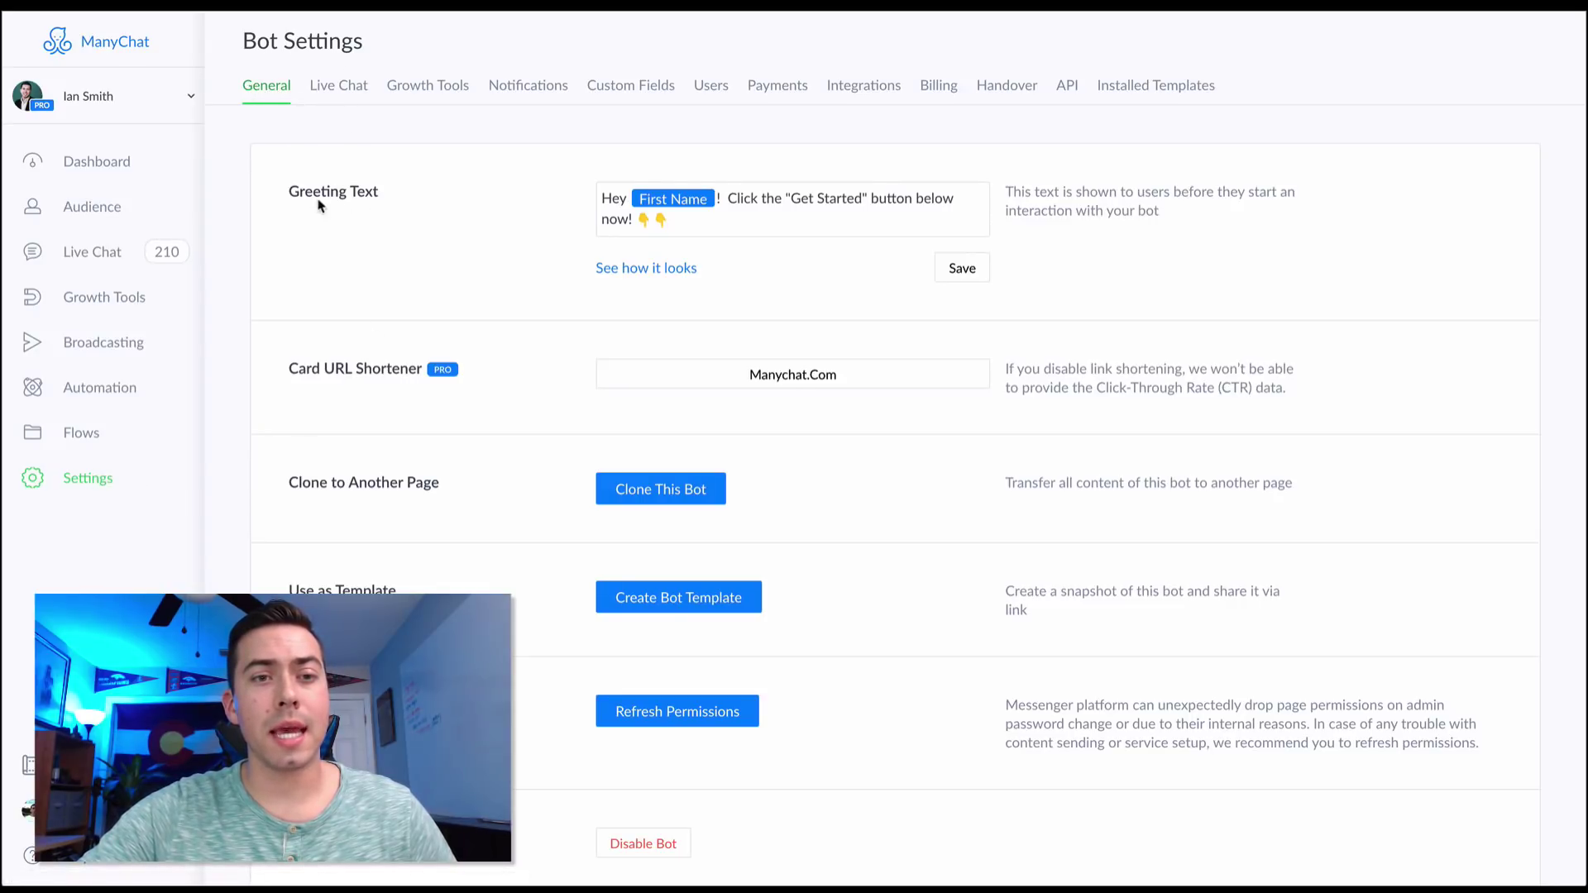
Inspect the Greeting Text in ManyChat's general bot settings and the name variables that can be inserted into it.
drag(288, 191, 499, 199)
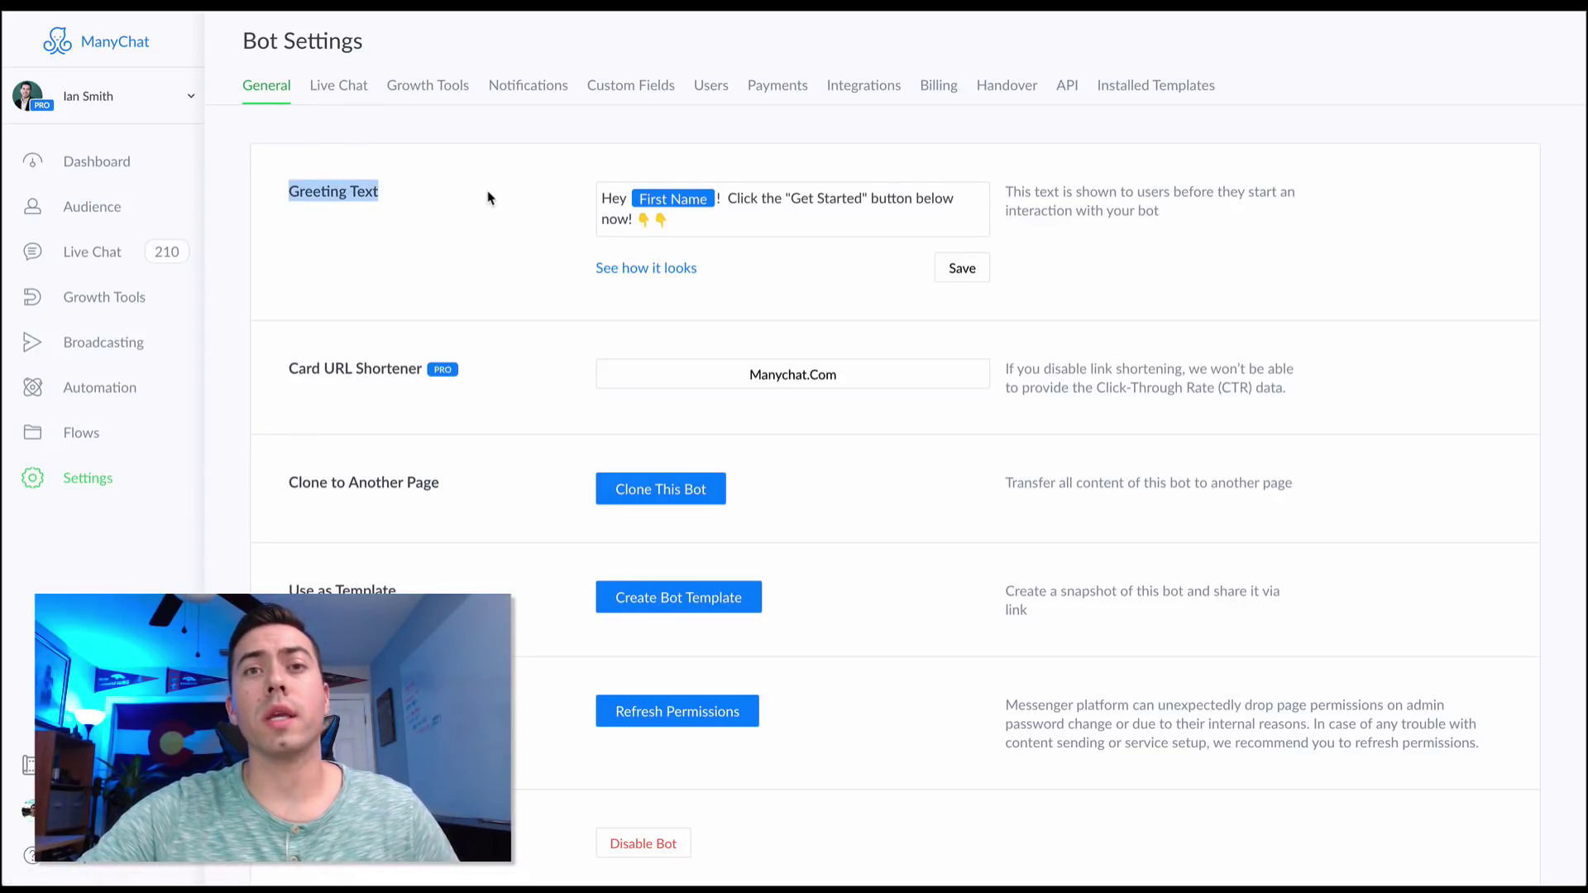
click(490, 198)
click(782, 206)
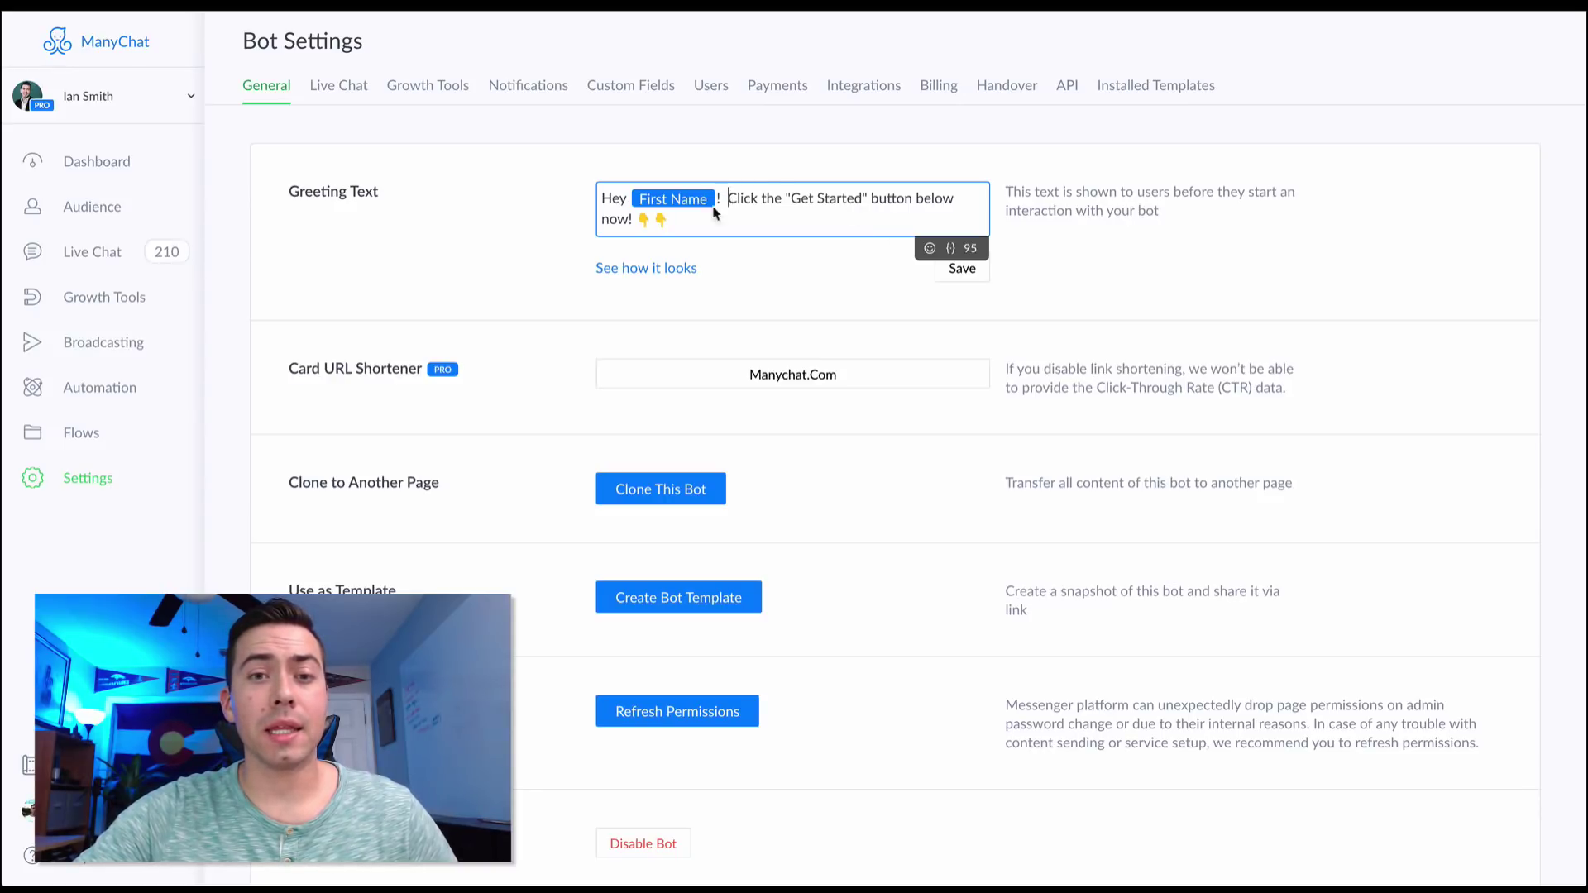
click(953, 250)
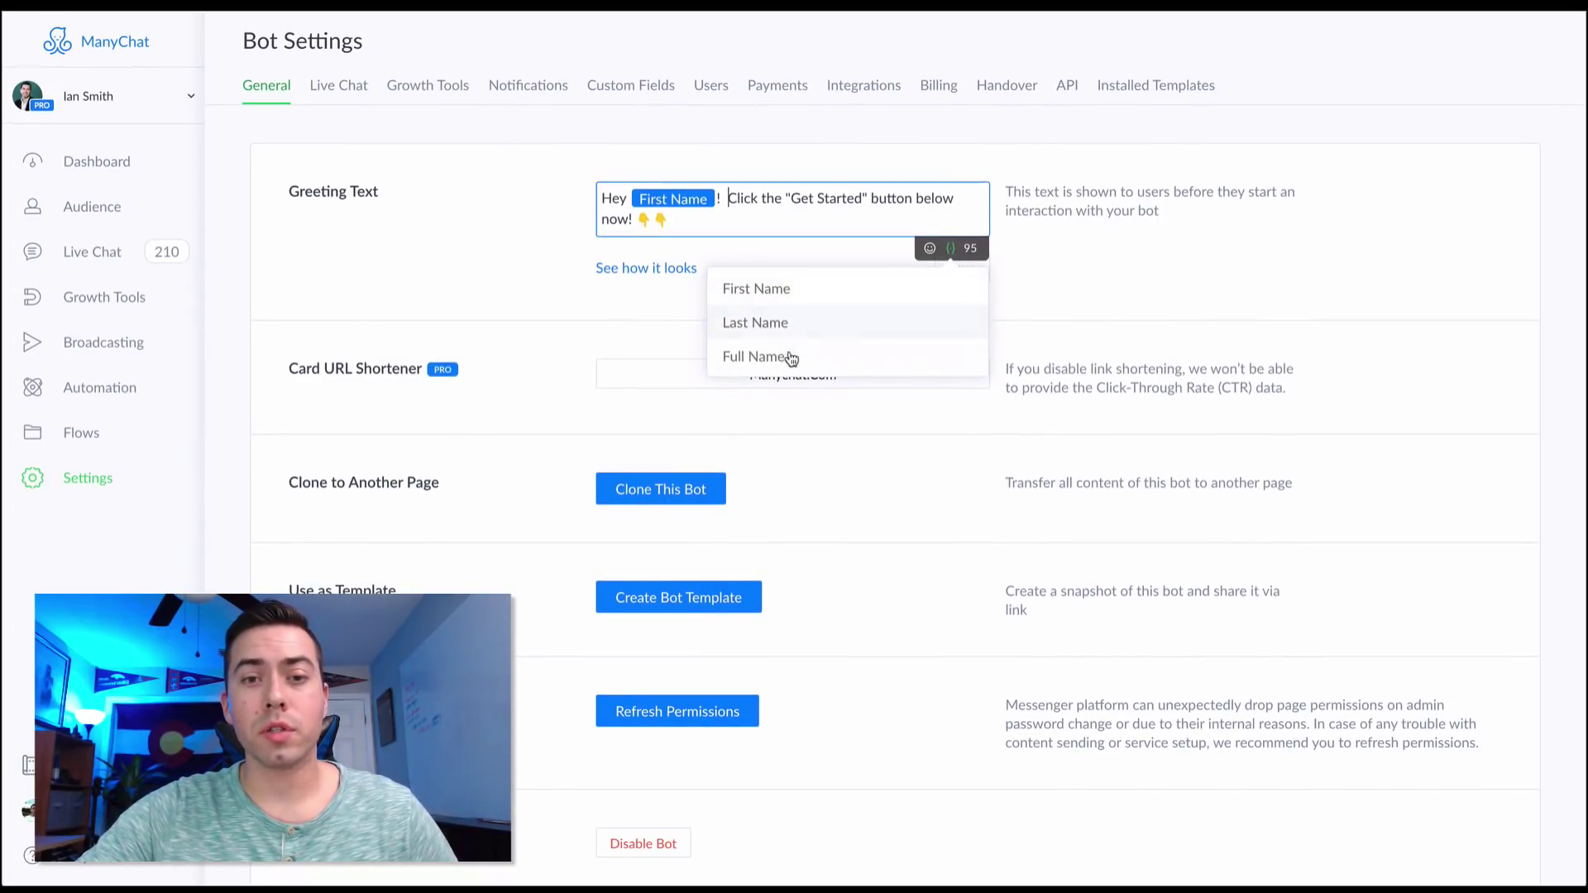
click(670, 312)
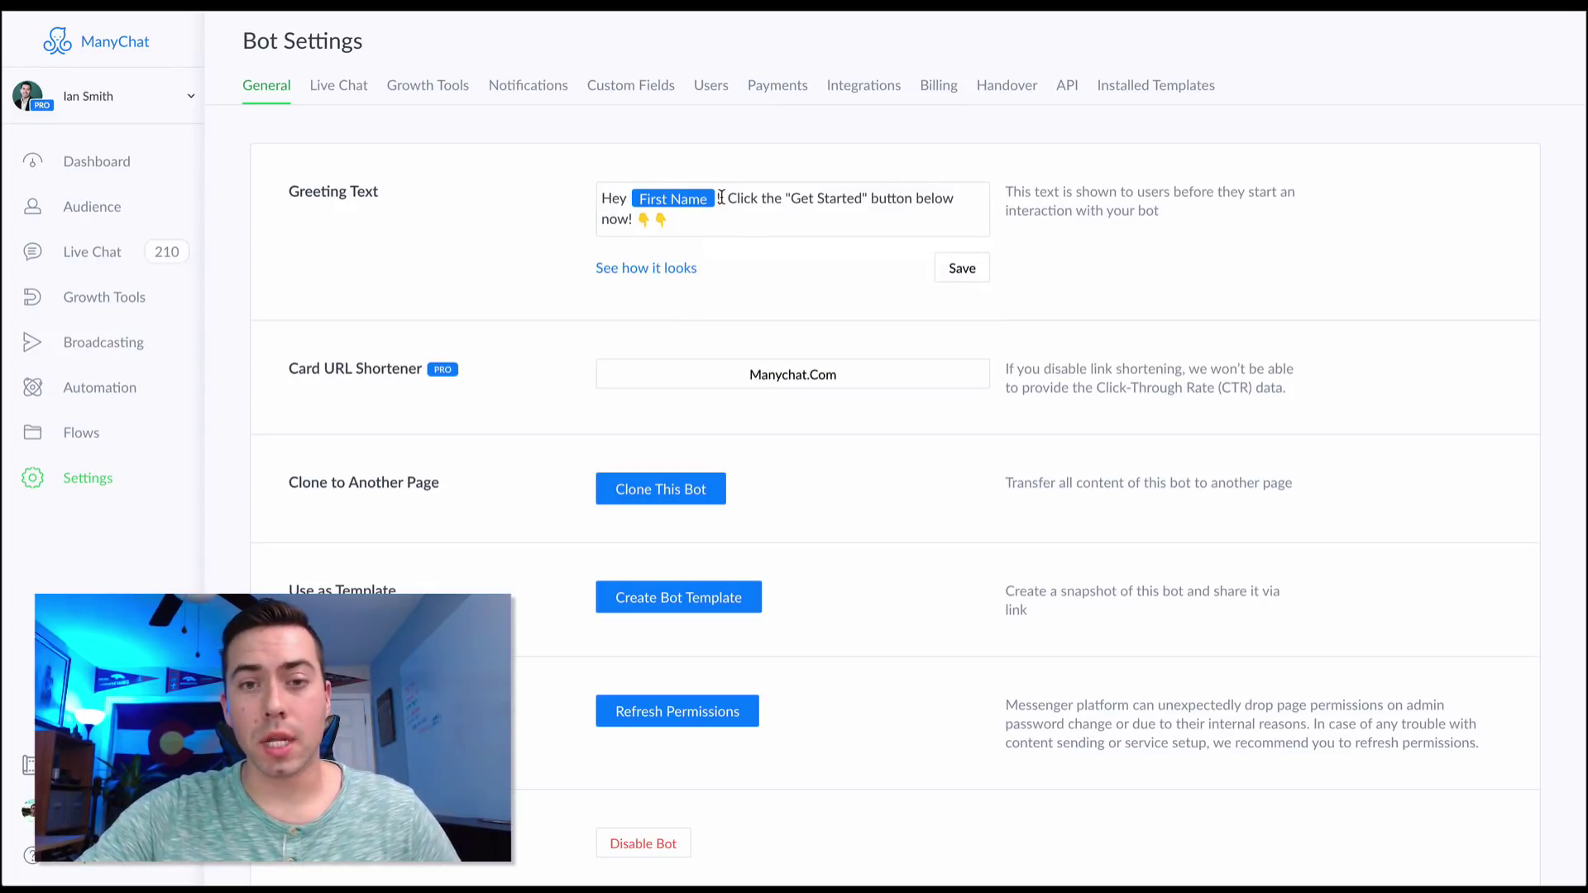
Examine the greeting's call-to-action wording that follows the First Name variable, leaving the text as it is.
drag(727, 199, 865, 210)
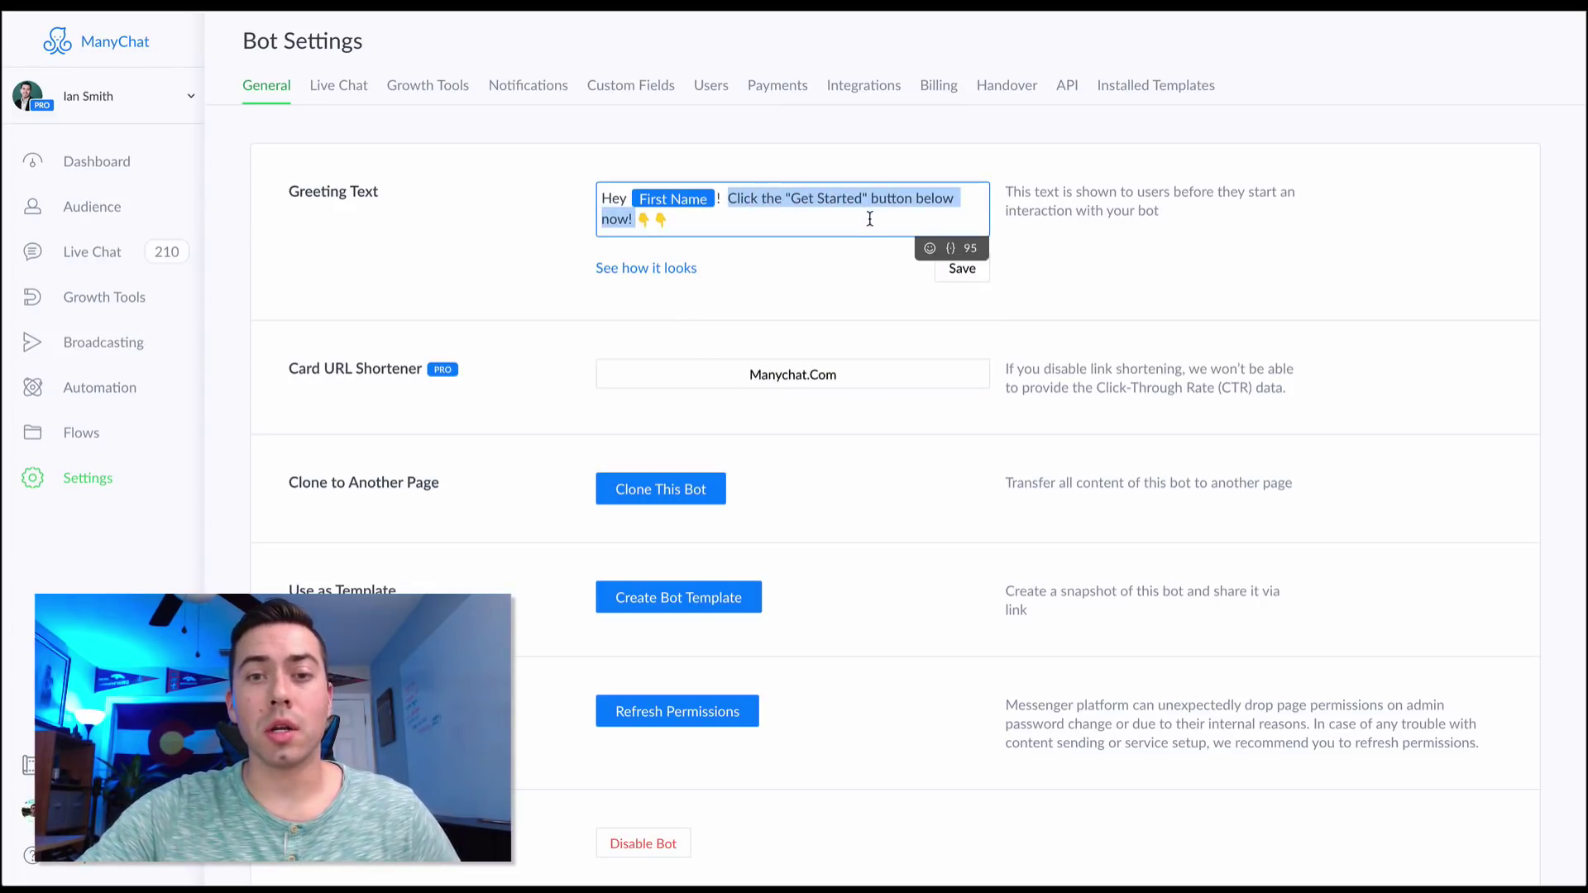
click(786, 225)
scroll(781, 231, down, 1)
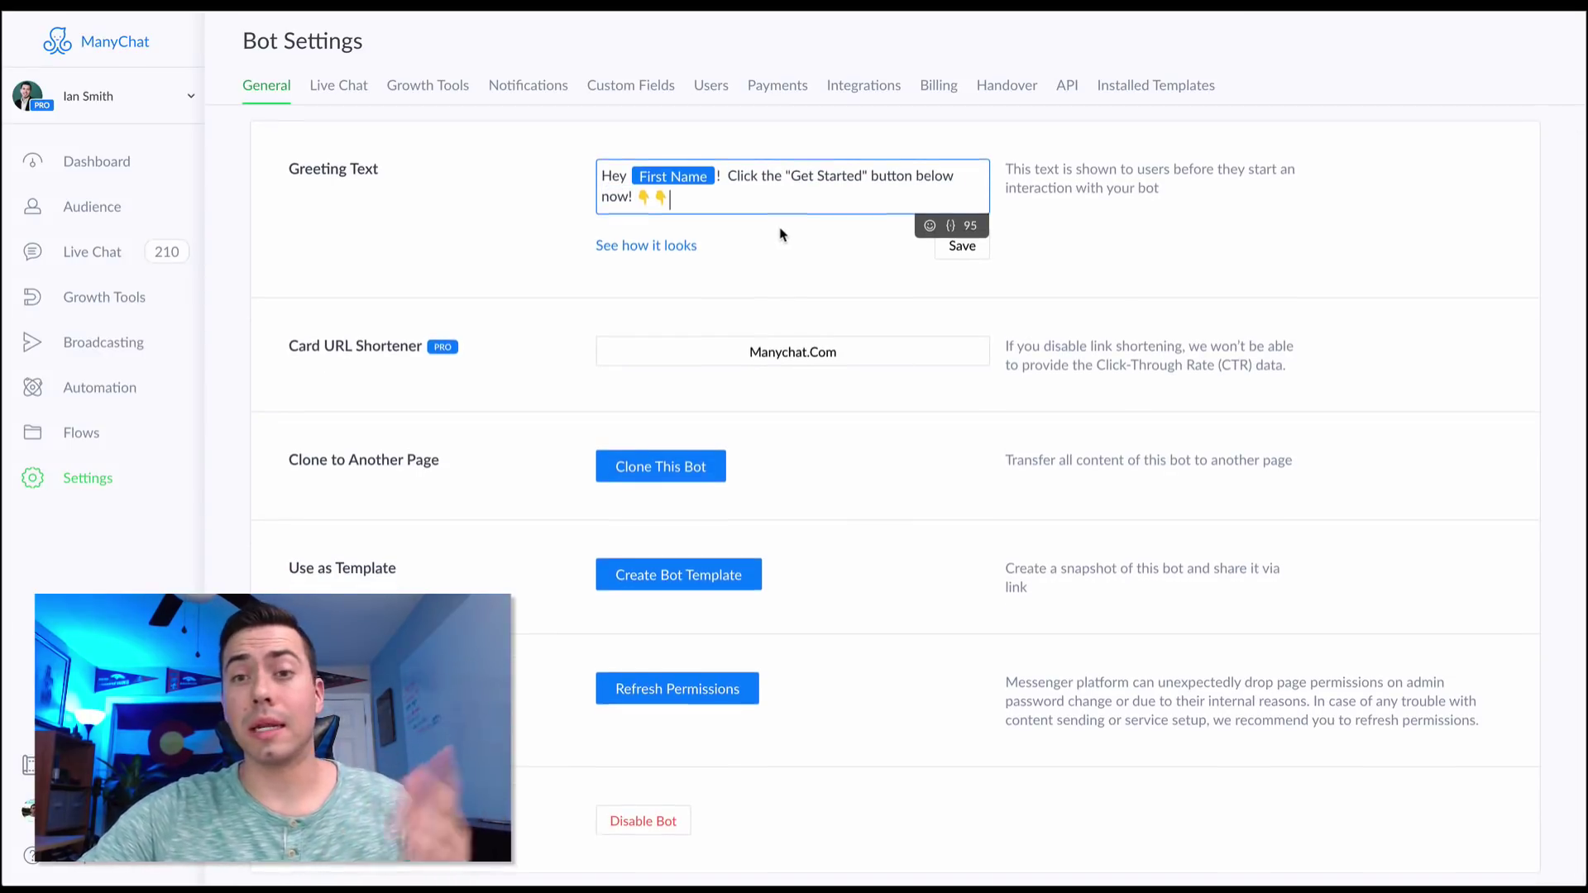
scroll(779, 232, up, 1)
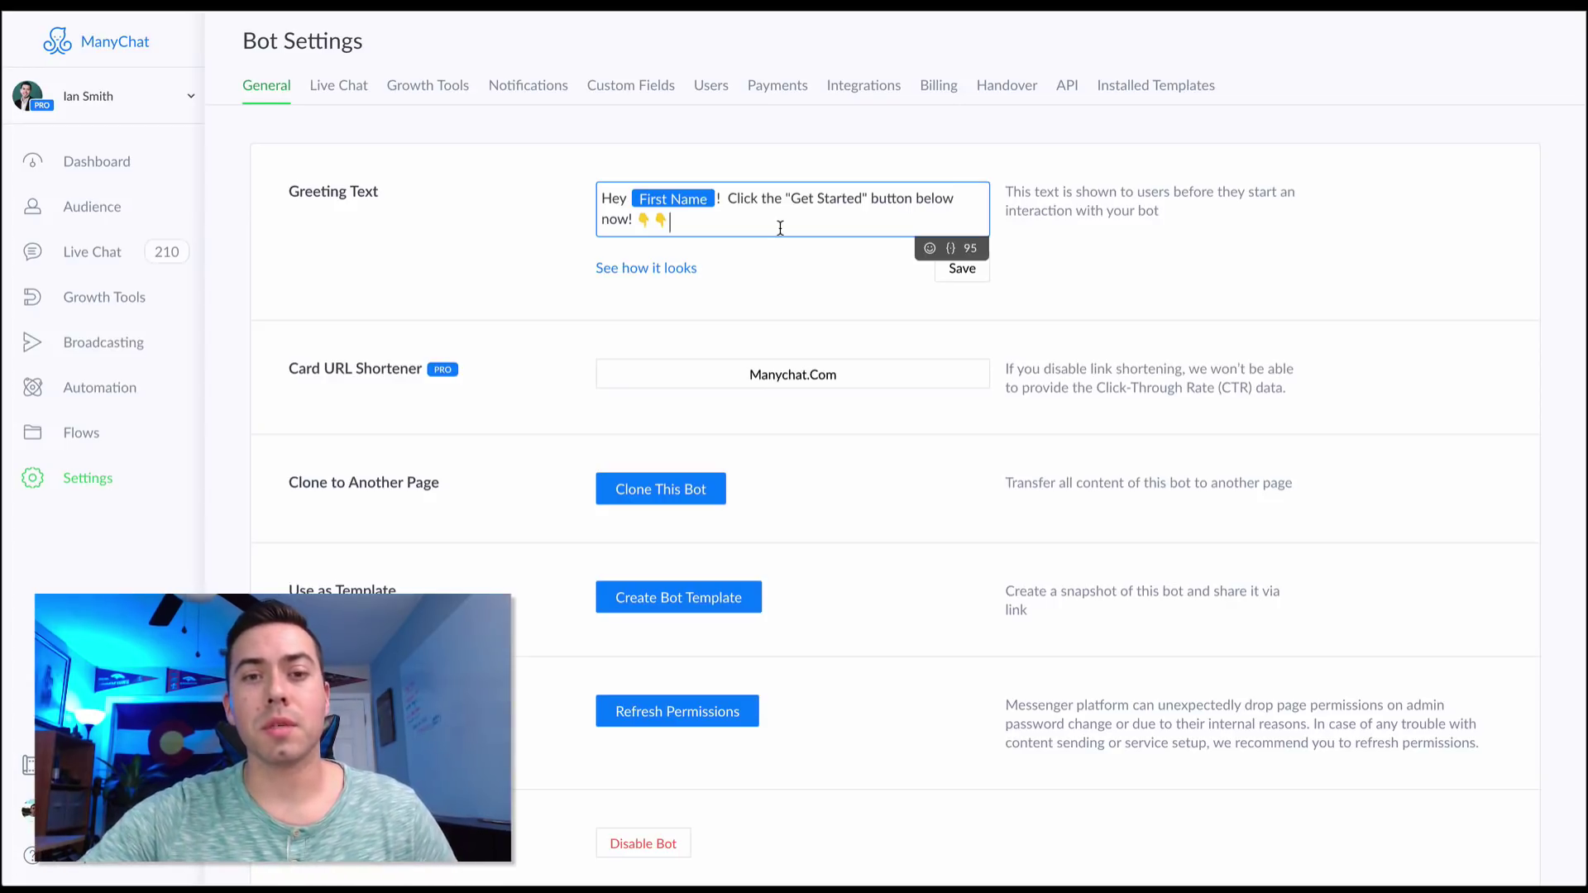
drag(729, 202, 816, 241)
click(807, 231)
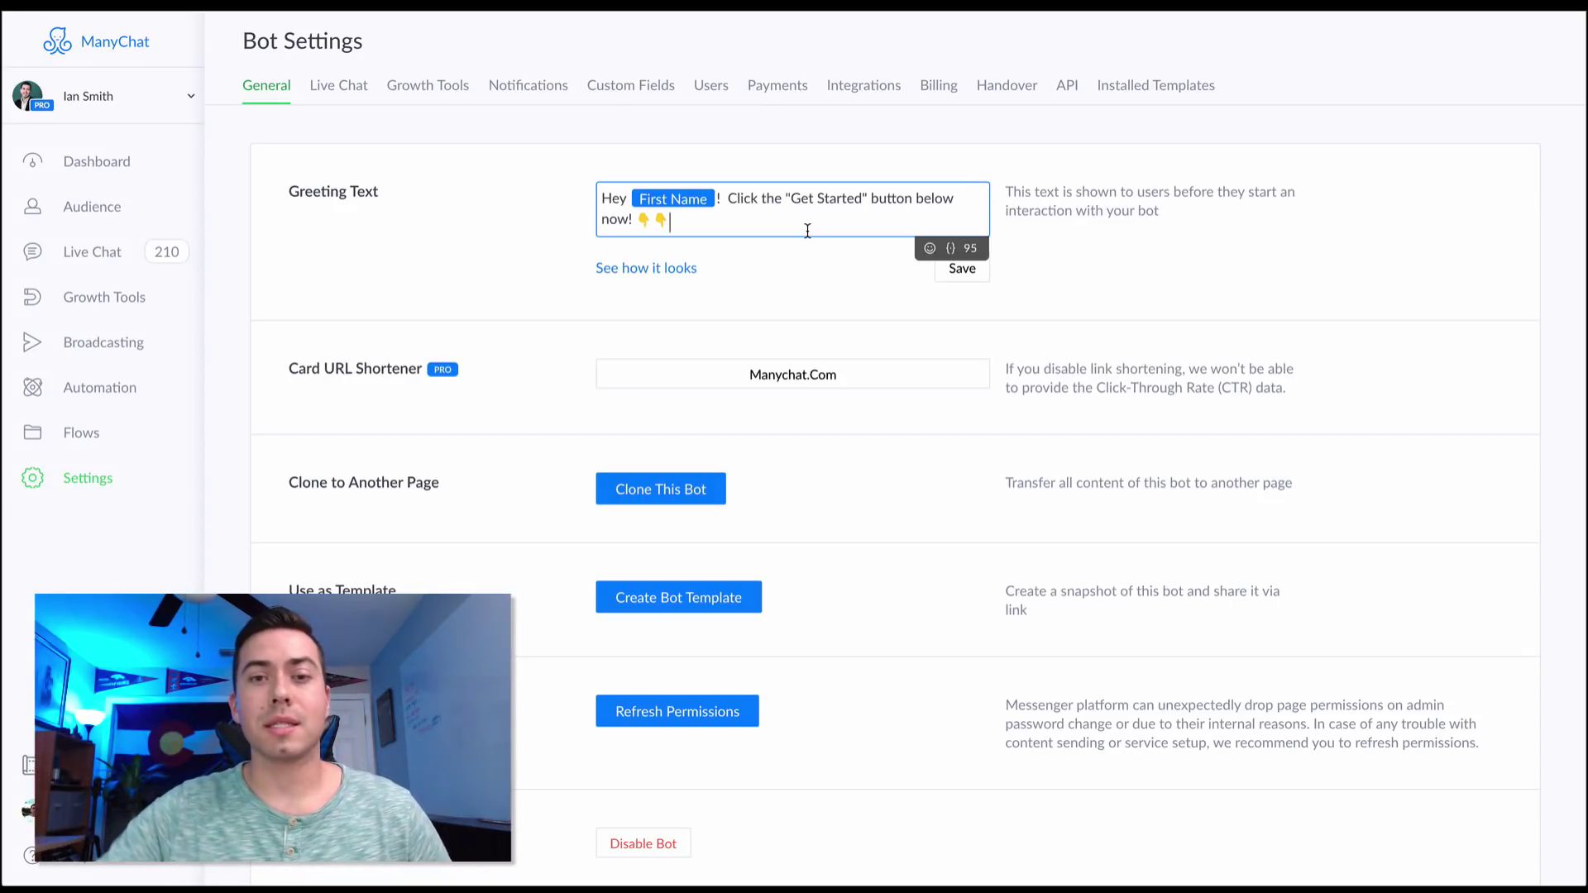
triple_click(745, 220)
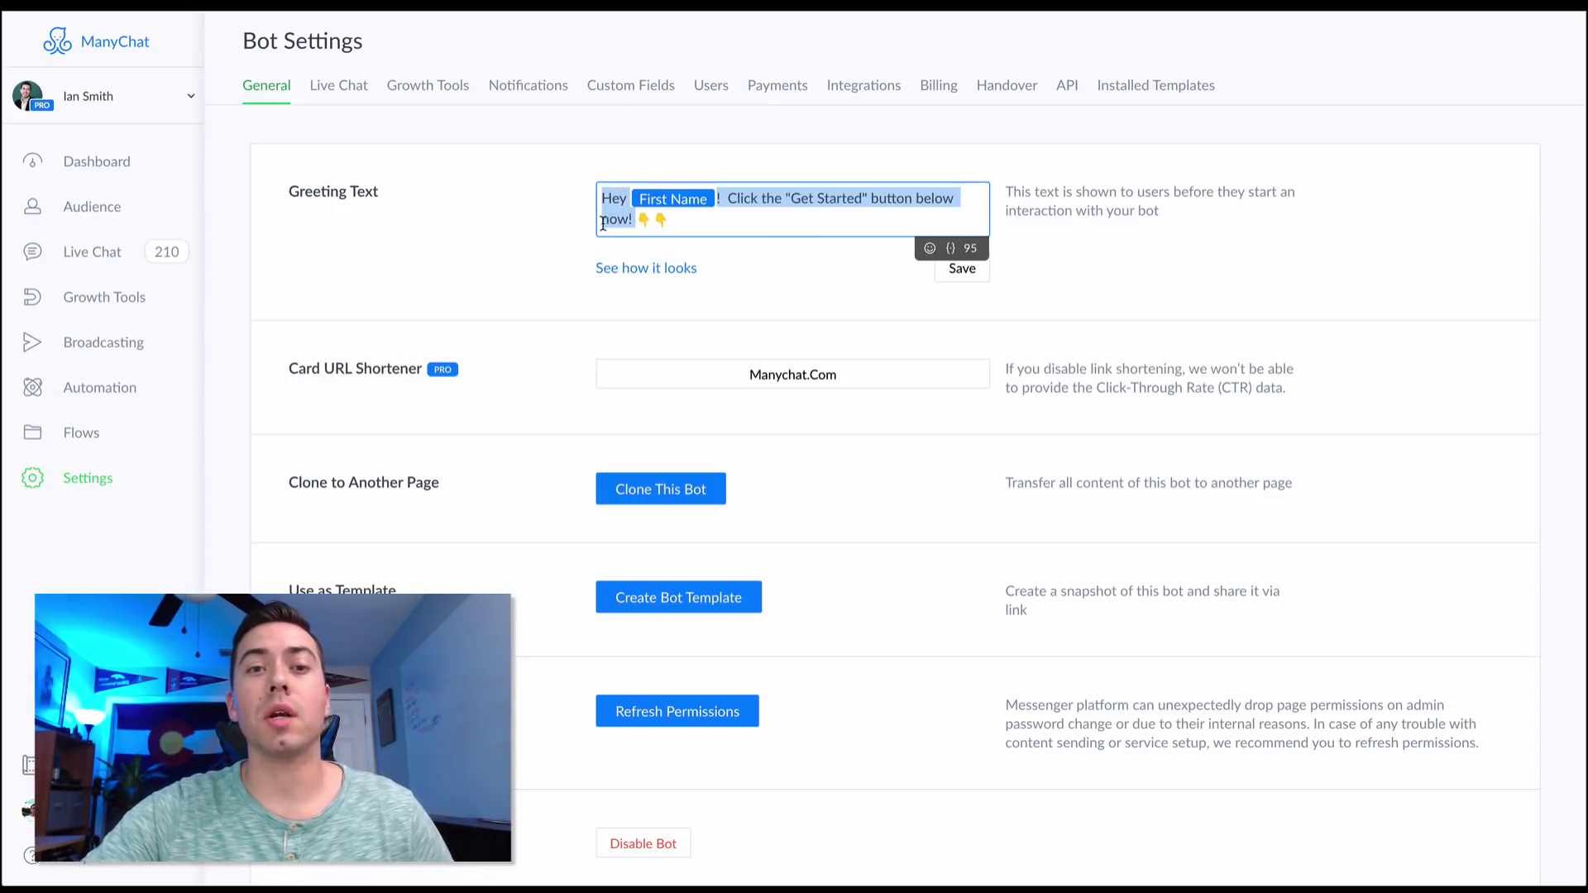
key(Home)
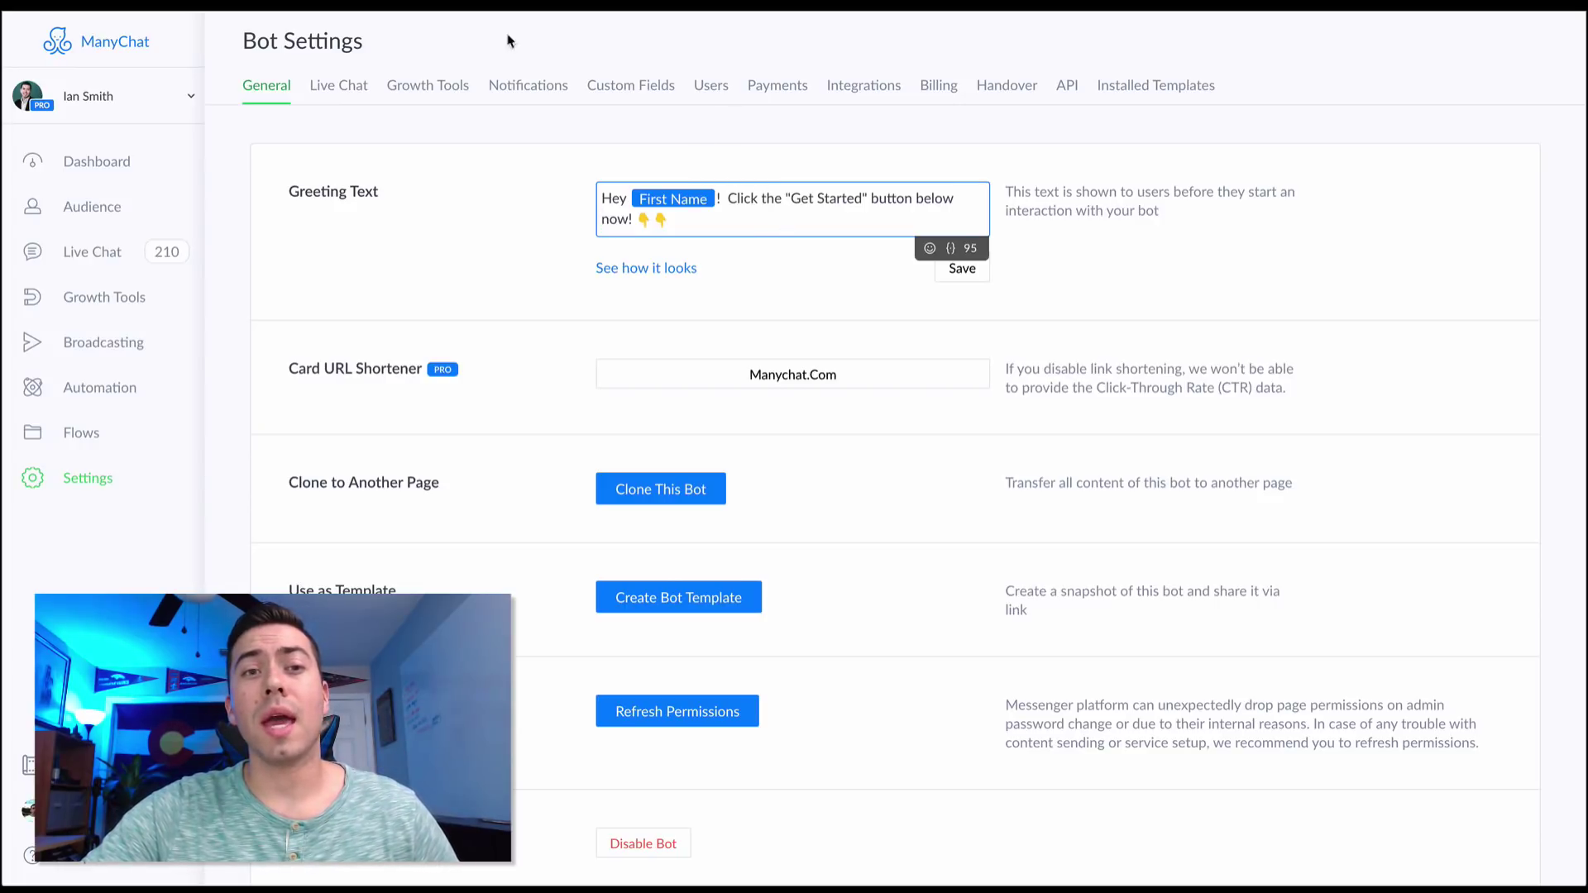
drag(749, 204, 637, 220)
click(872, 225)
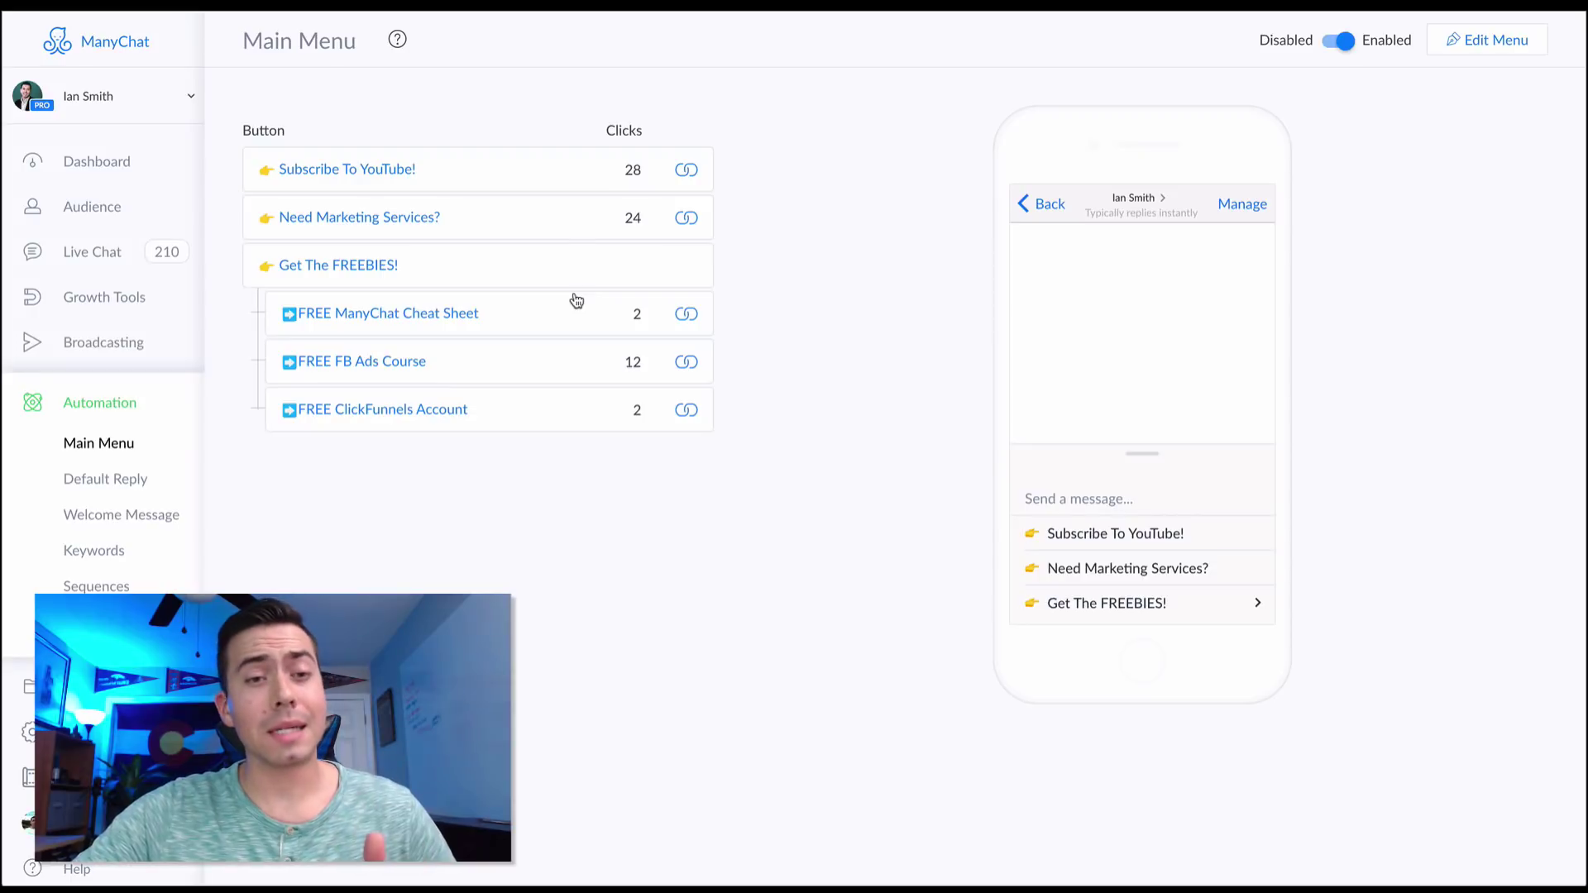
Open the bot's Main Menu for editing and check the website link behind the "Subscribe To YouTube!" item.
drag(240, 136, 375, 158)
click(794, 319)
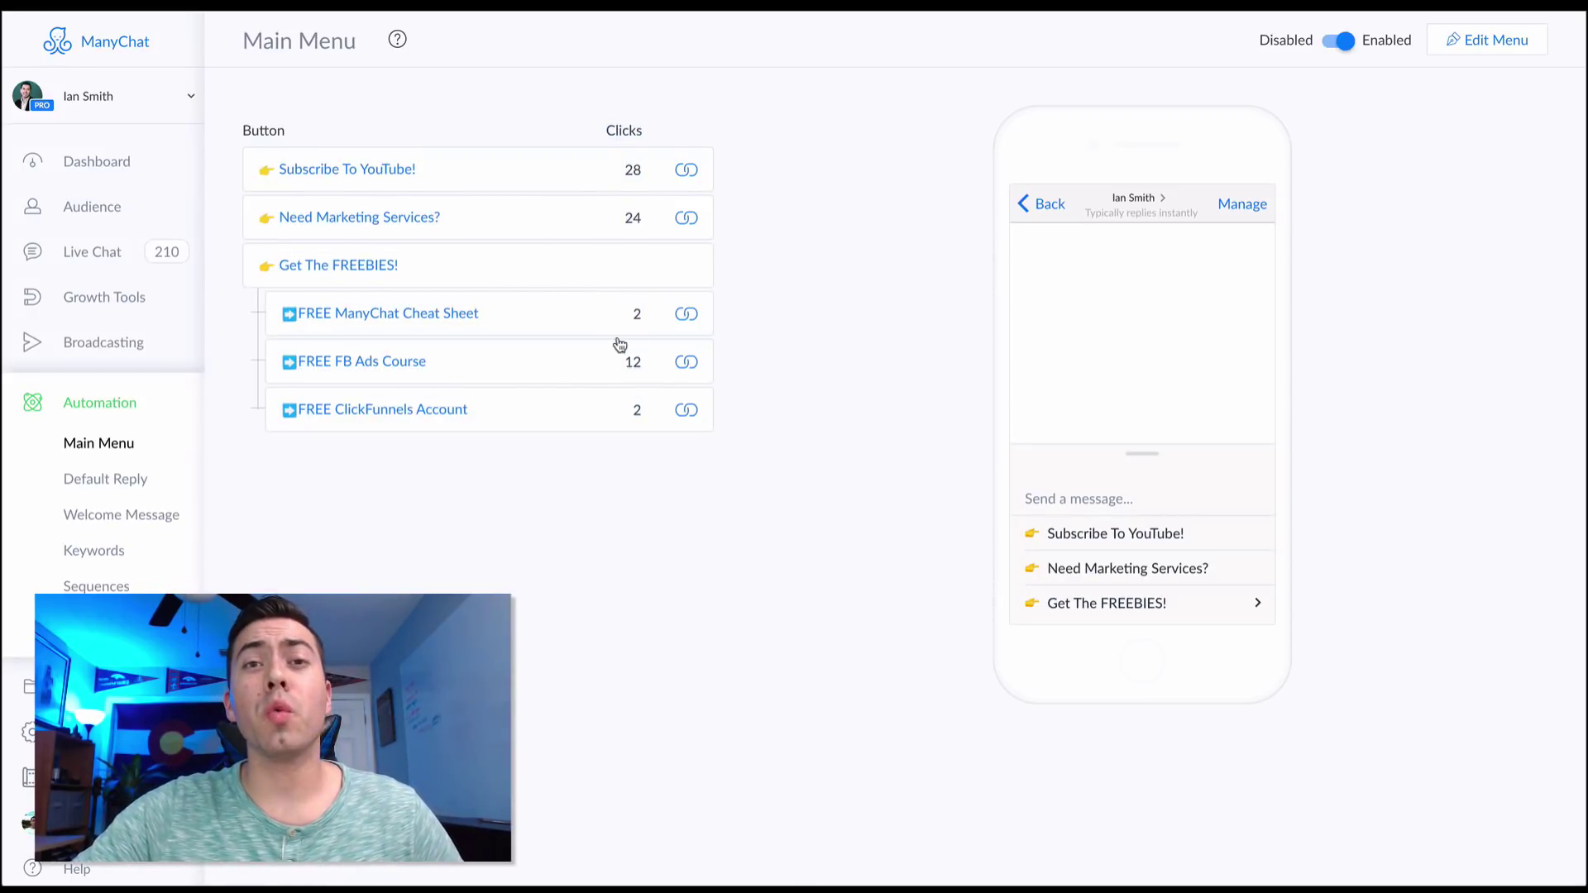
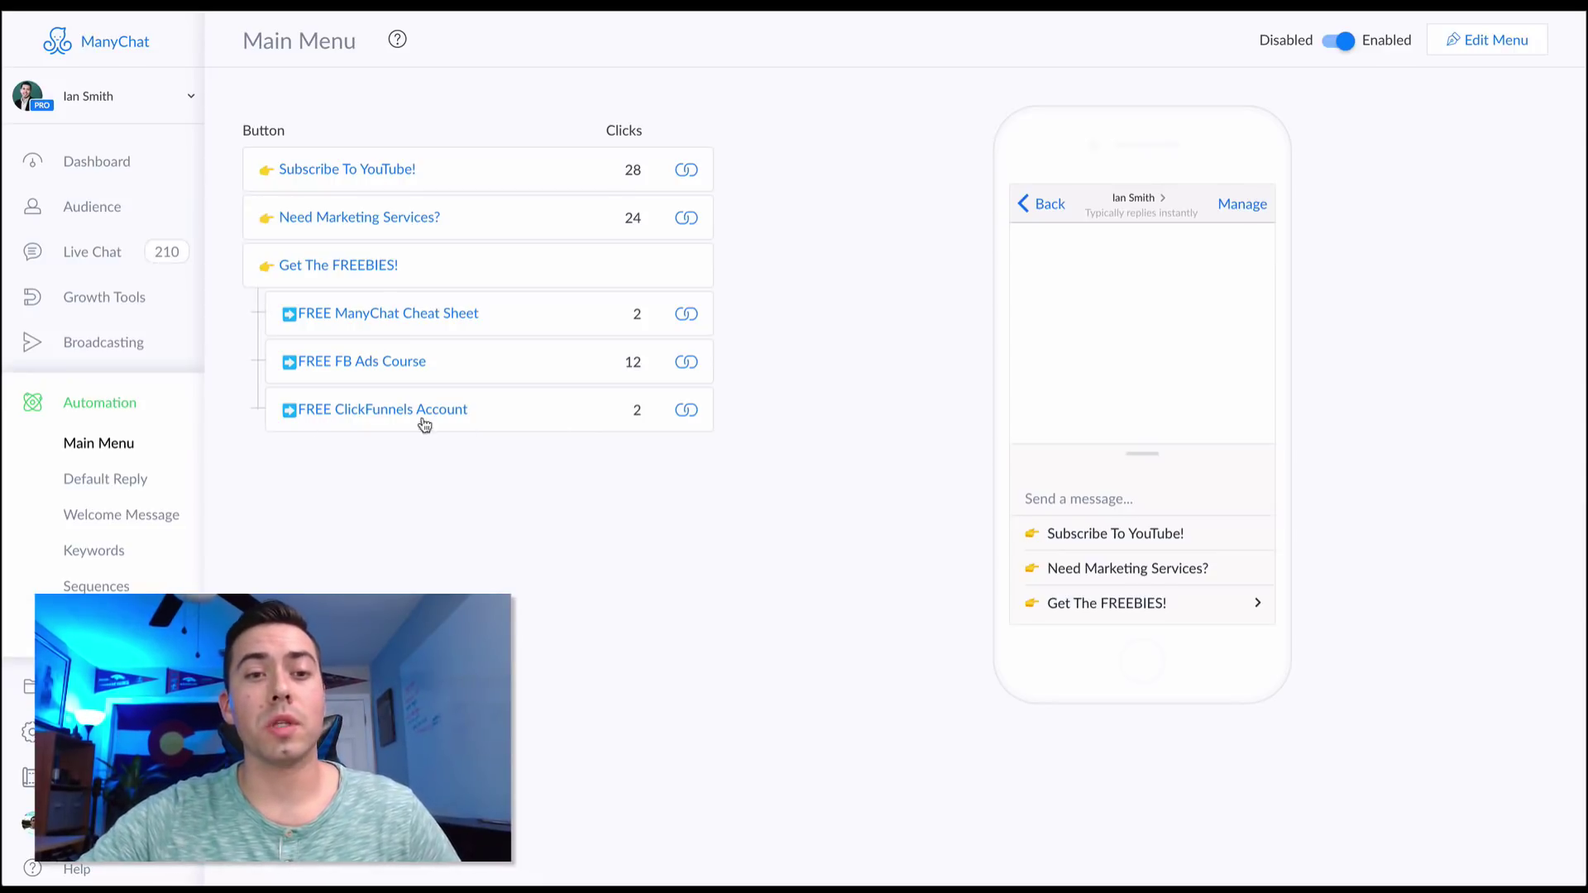
click(1489, 40)
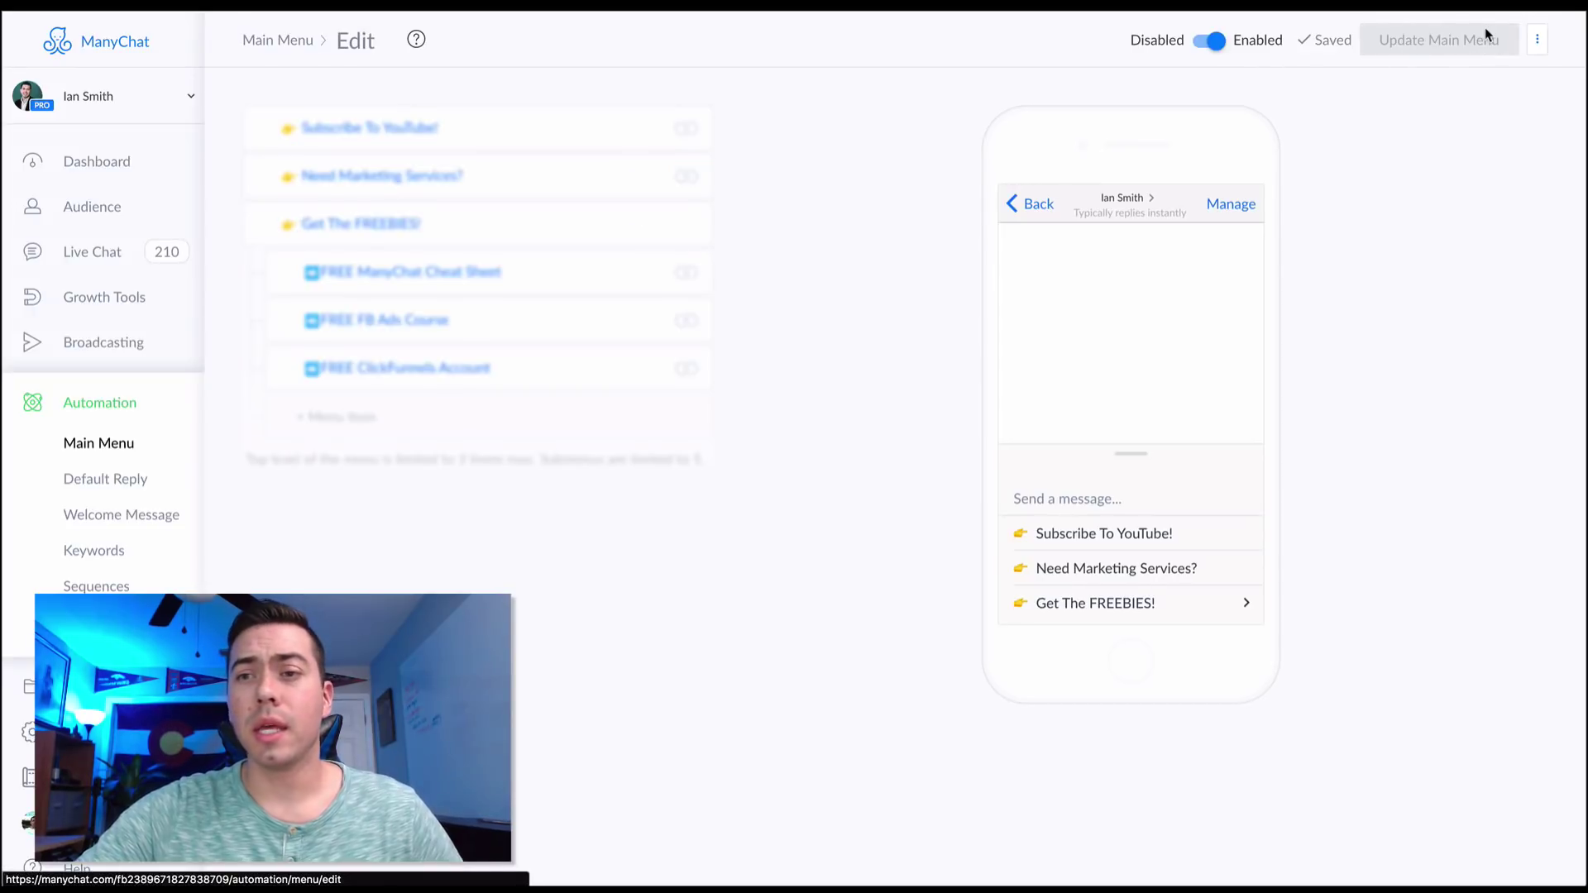
click(331, 128)
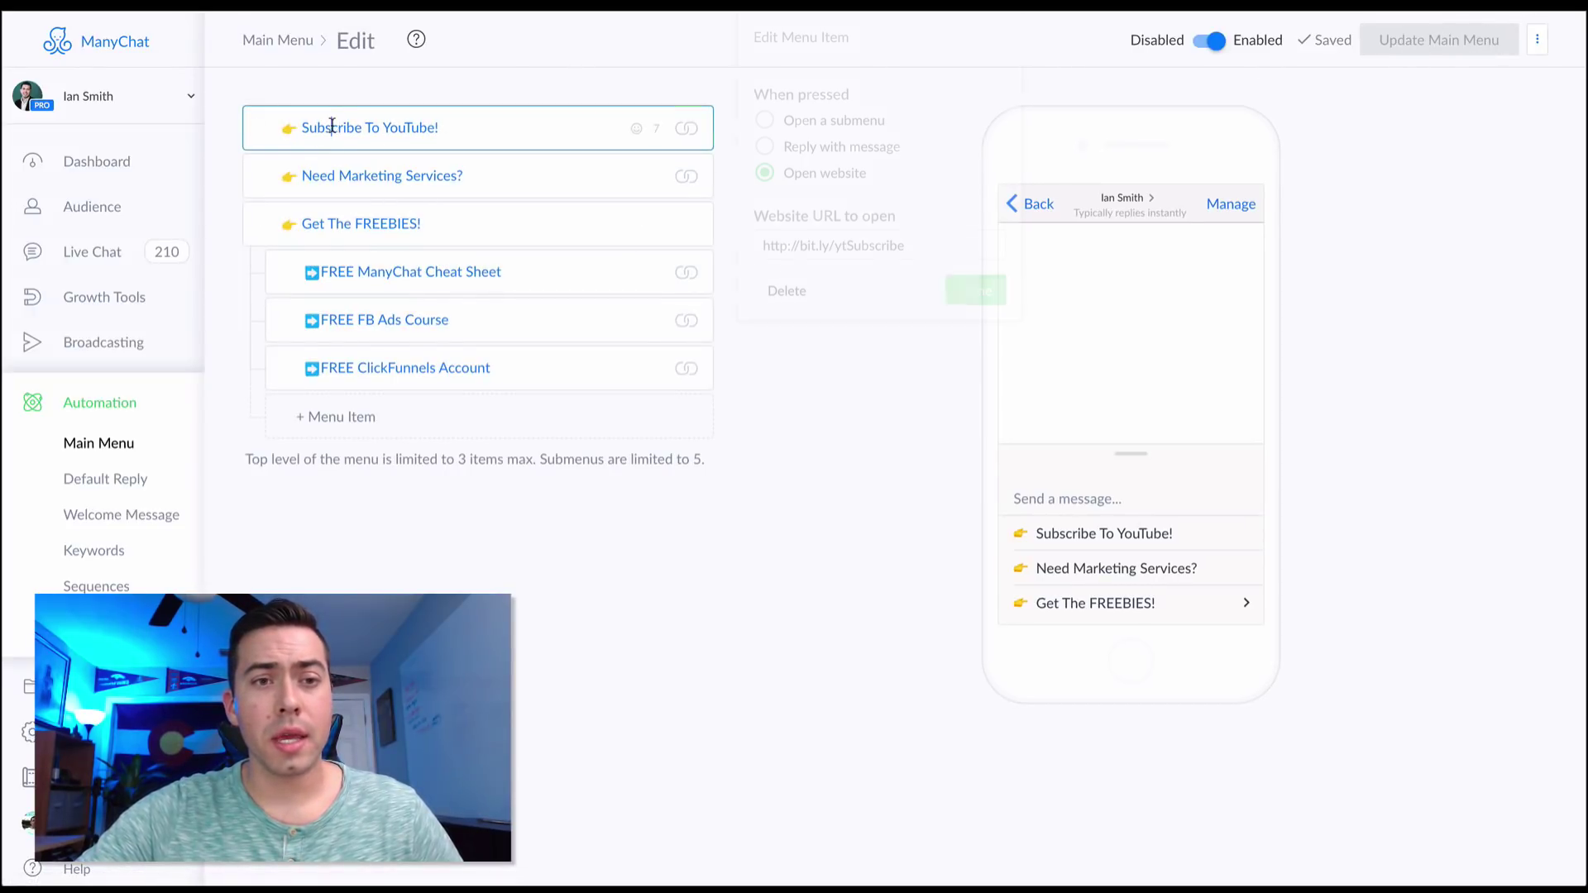
click(826, 247)
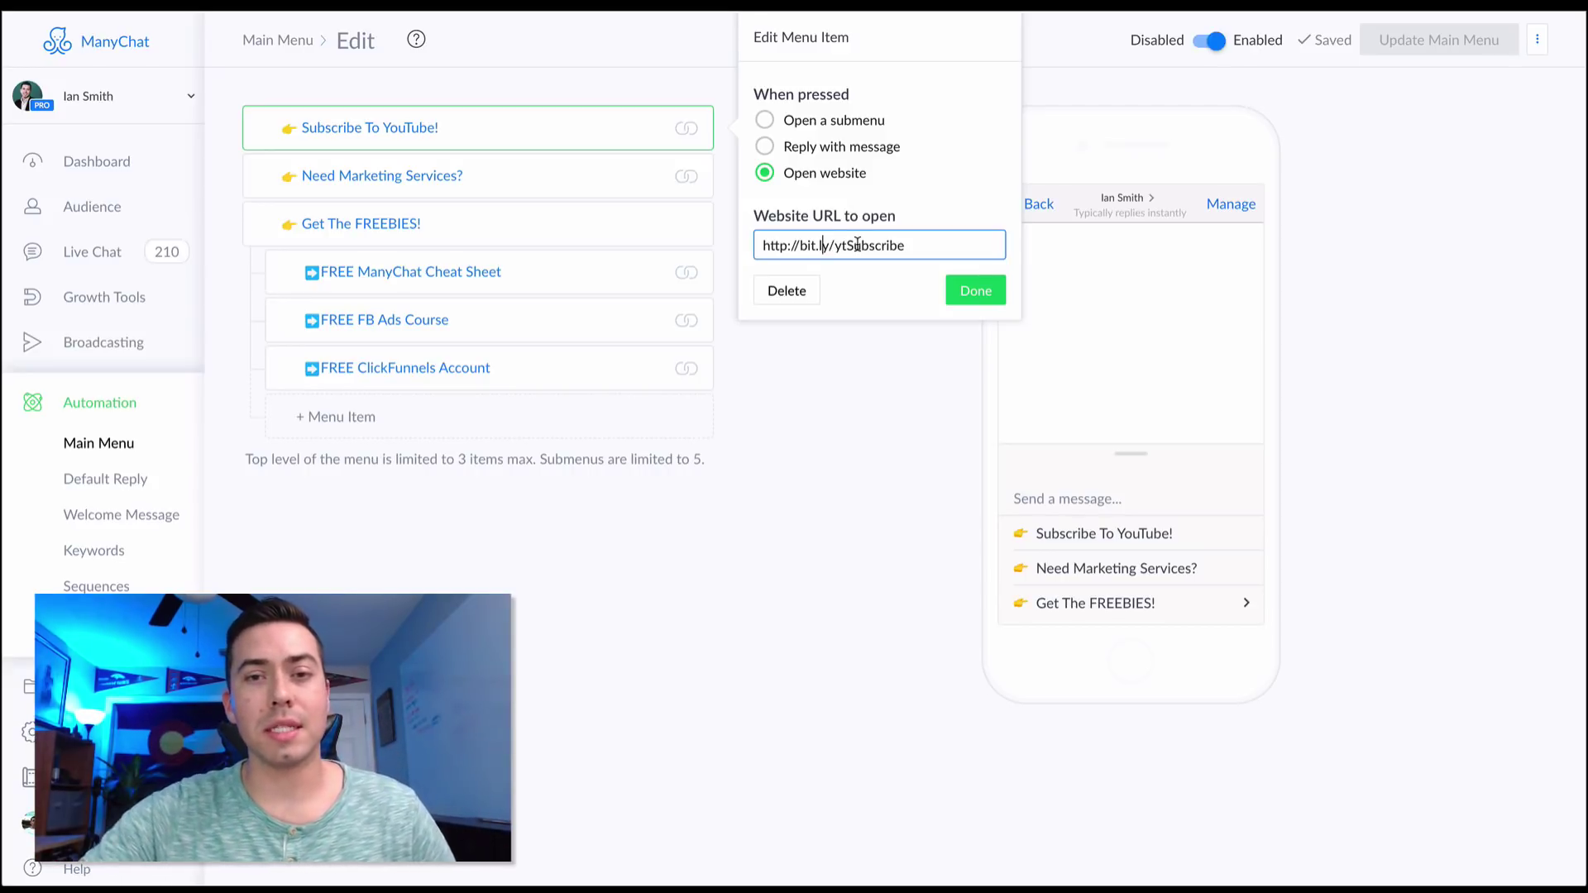
drag(761, 246, 803, 244)
click(801, 245)
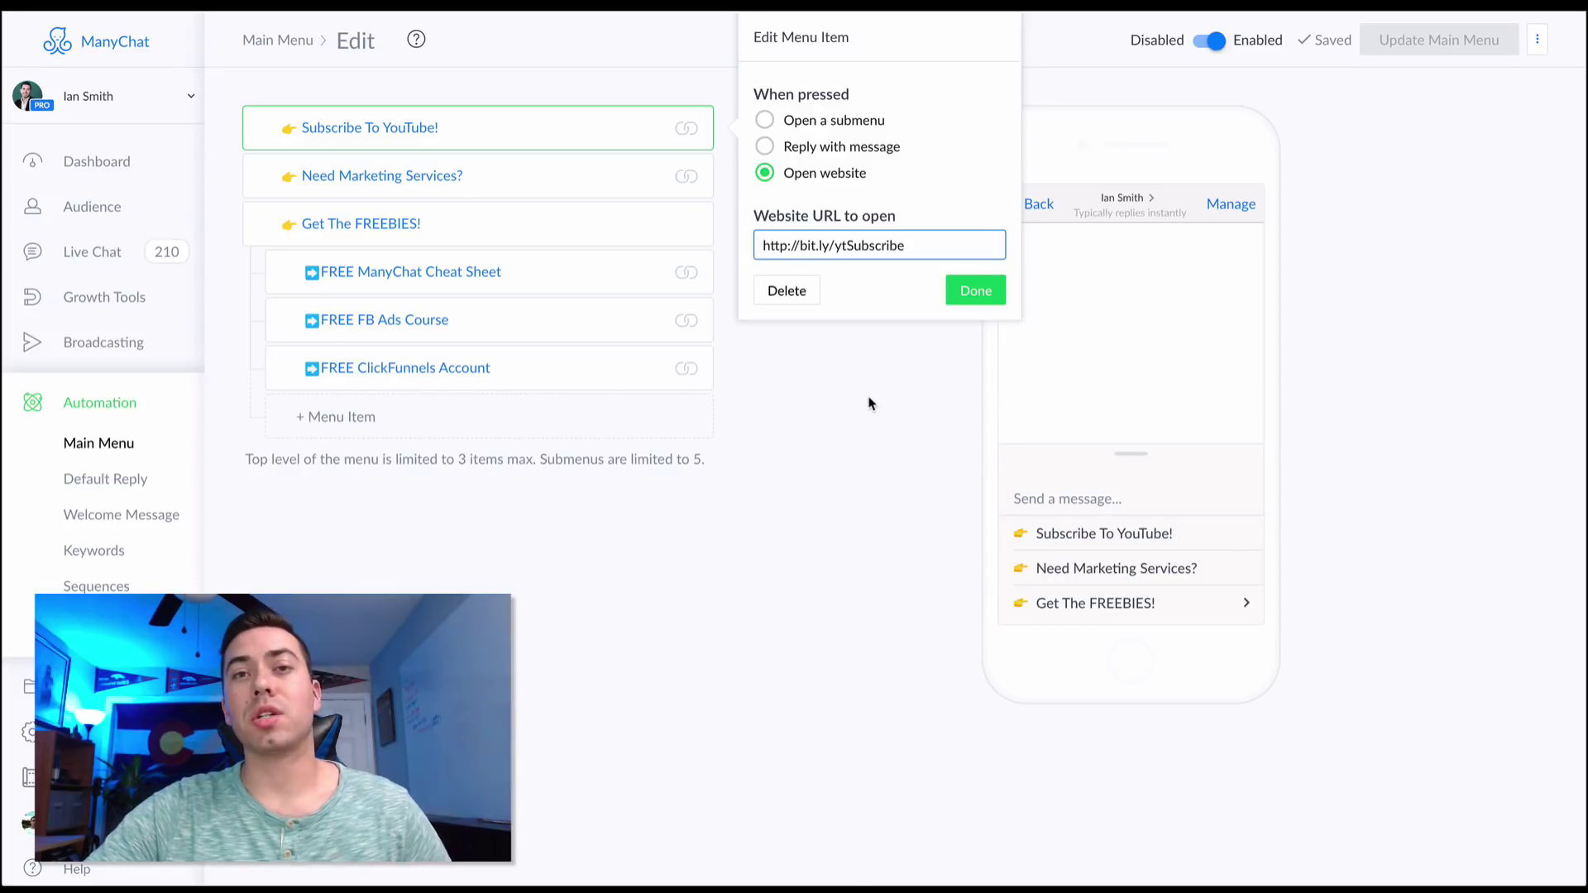
click(976, 293)
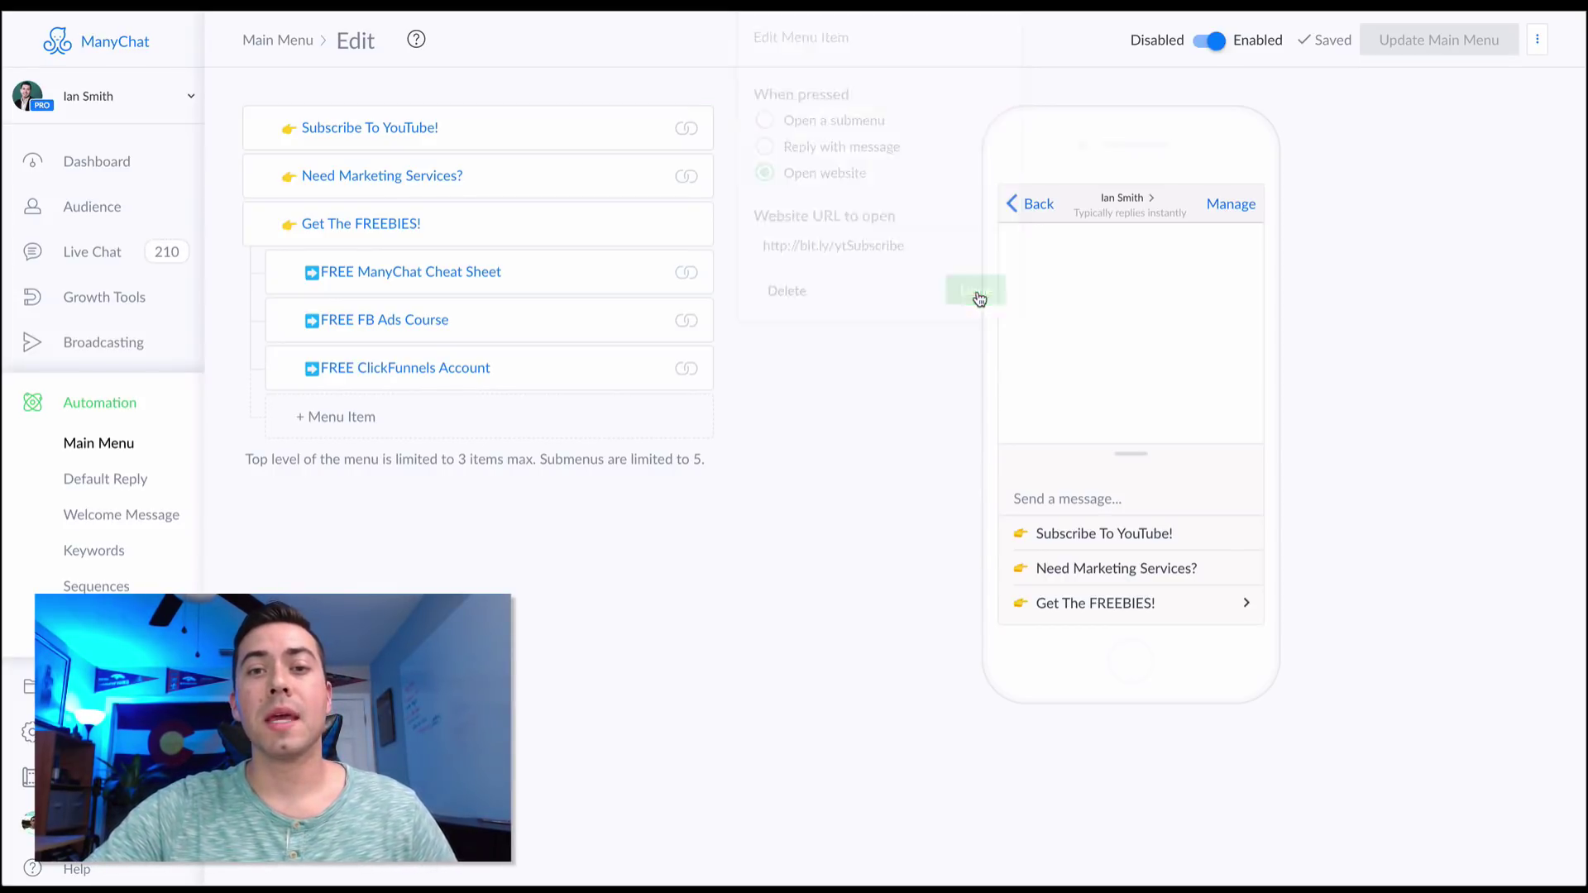
Check the website link behind the "Need Marketing Services?" item of the main menu, leaving it as it is.
click(490, 179)
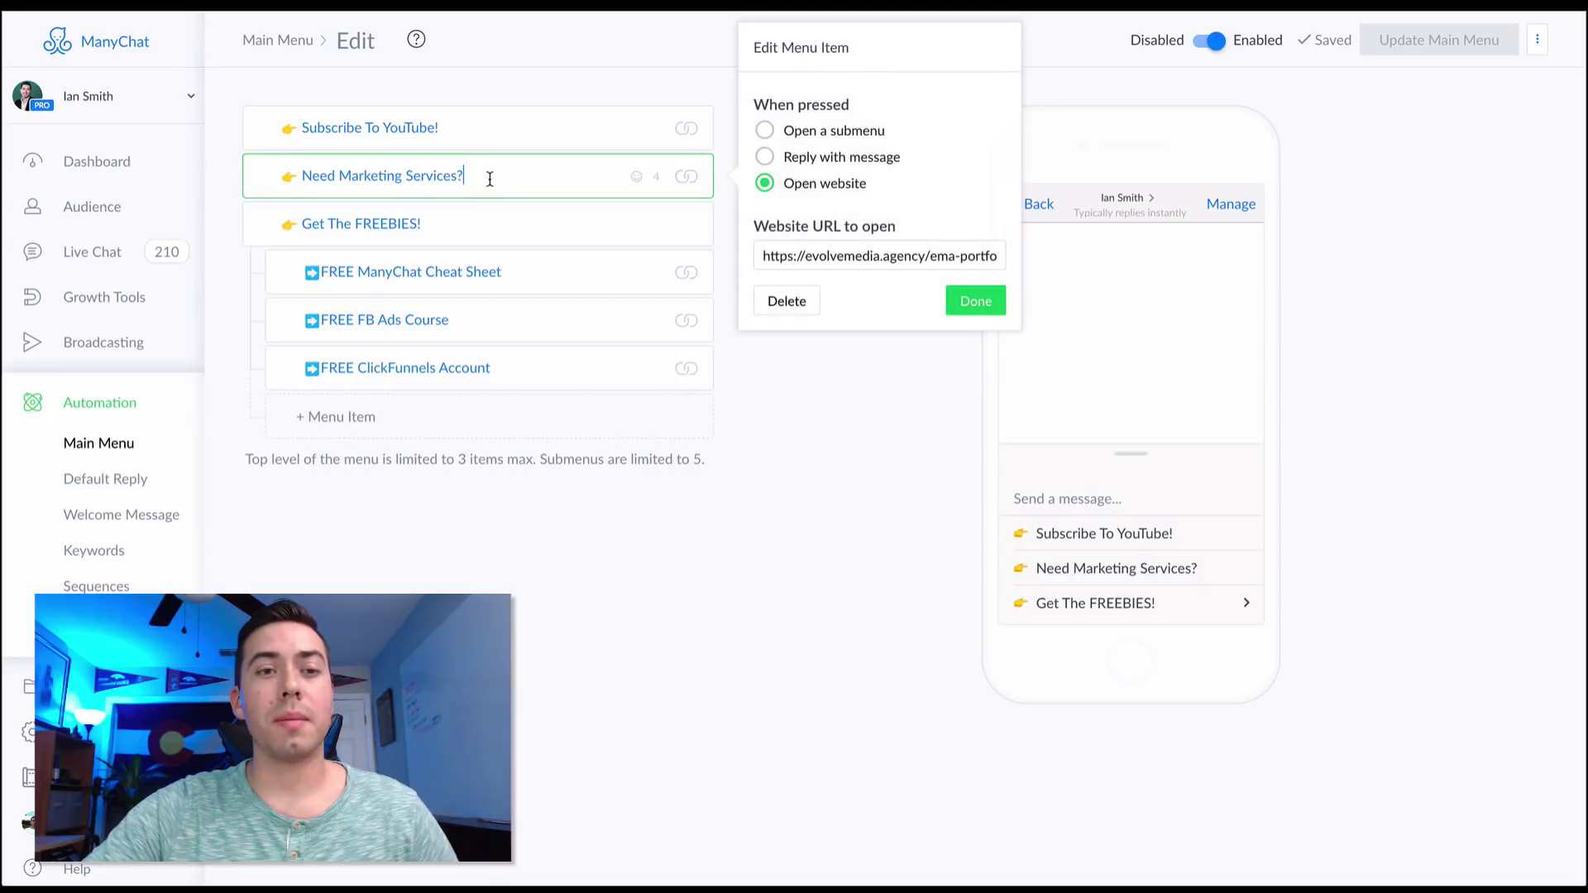
click(825, 258)
triple_click(884, 254)
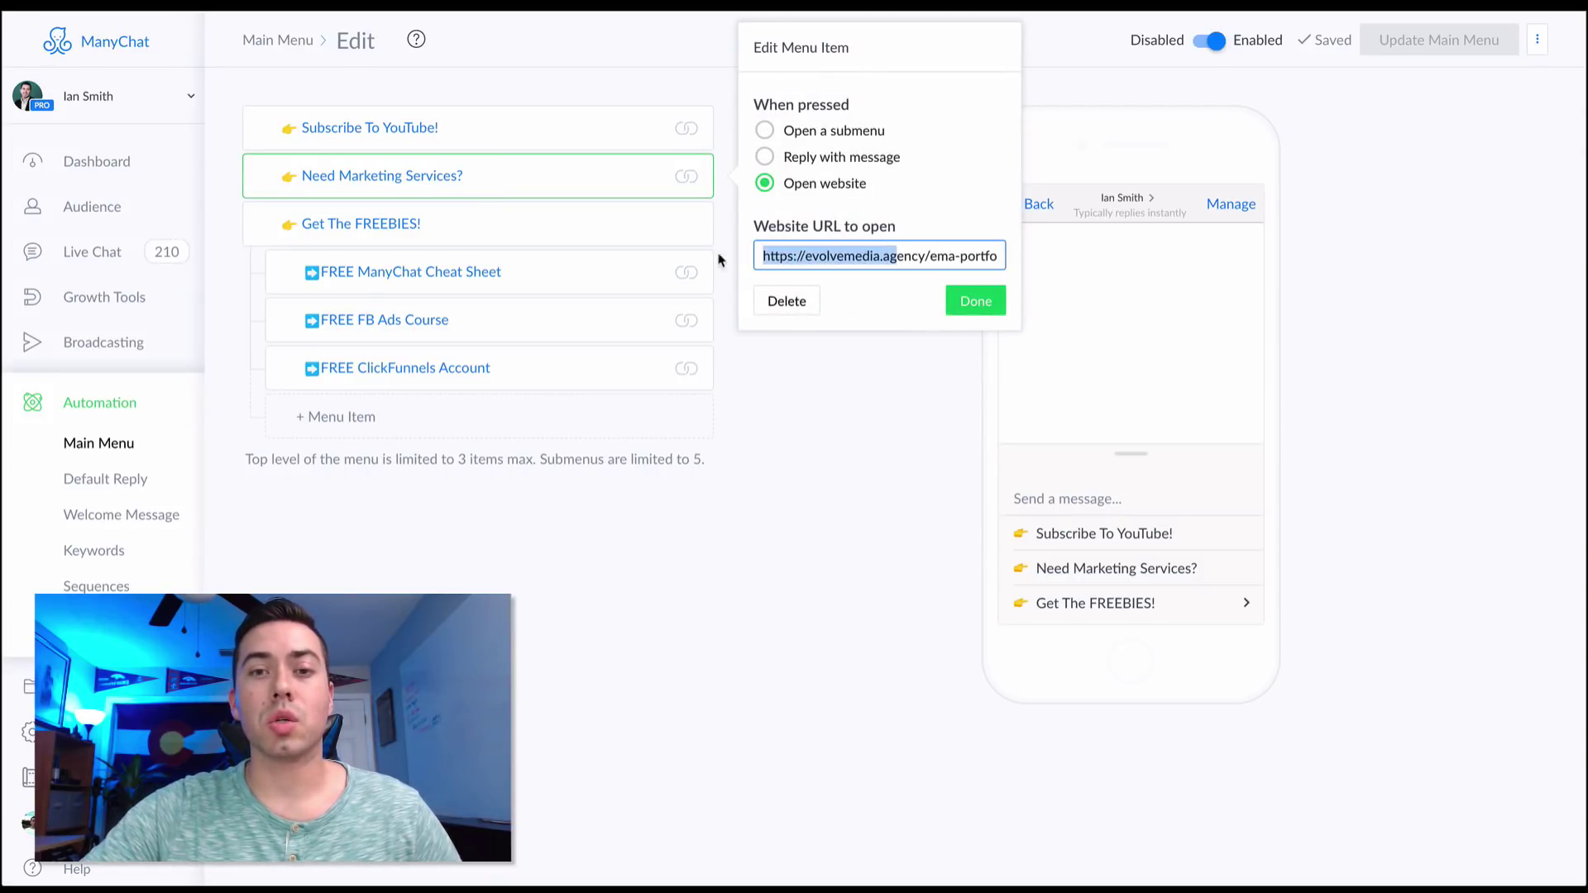
click(808, 252)
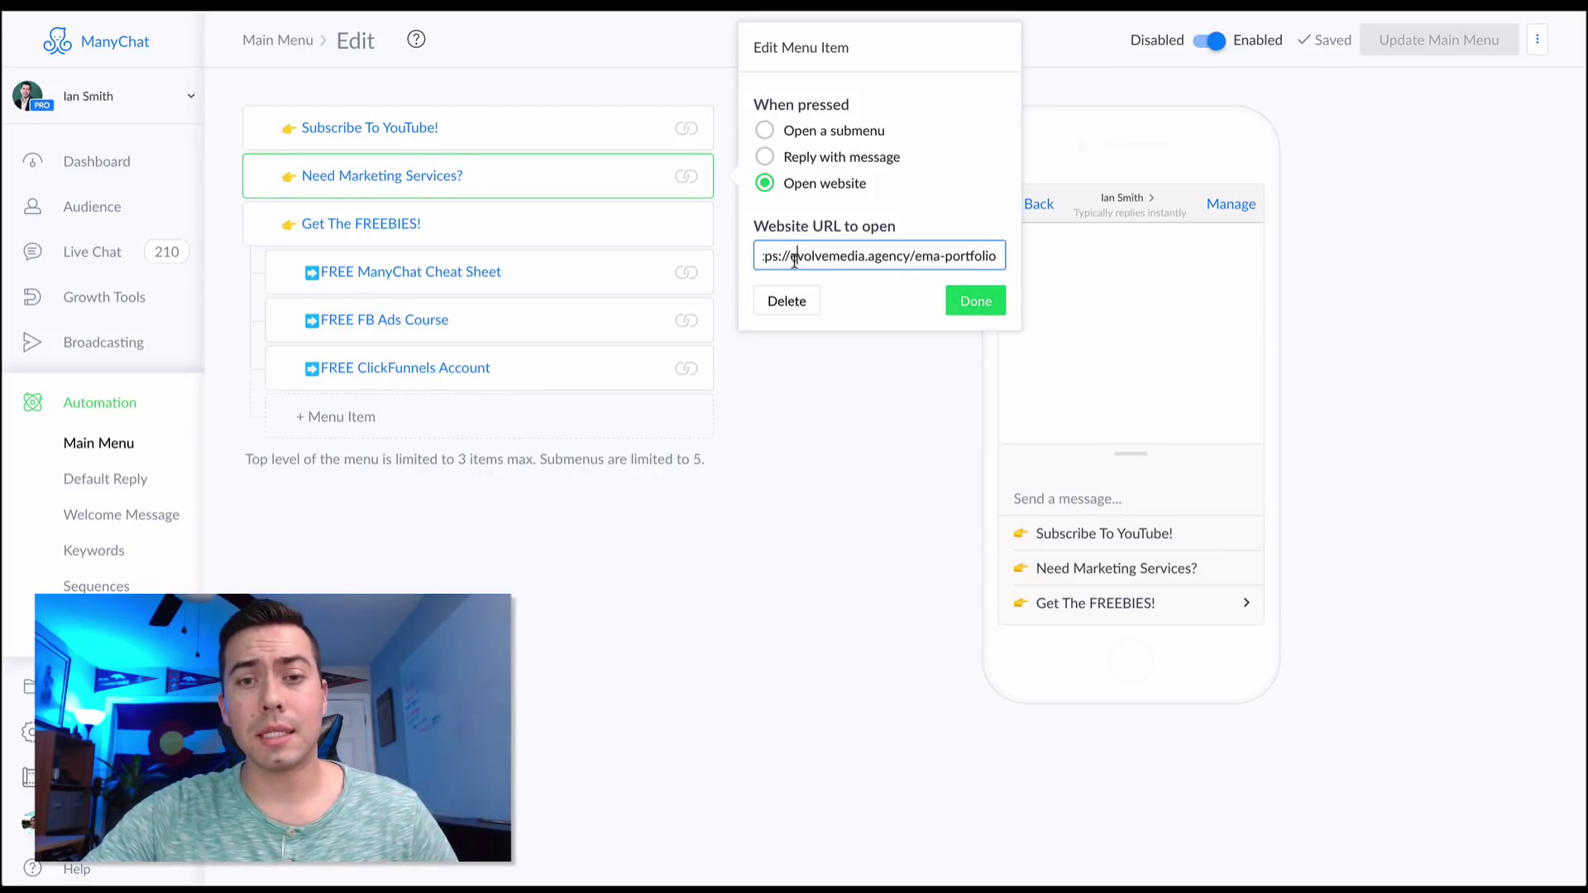
drag(792, 258, 906, 258)
click(976, 302)
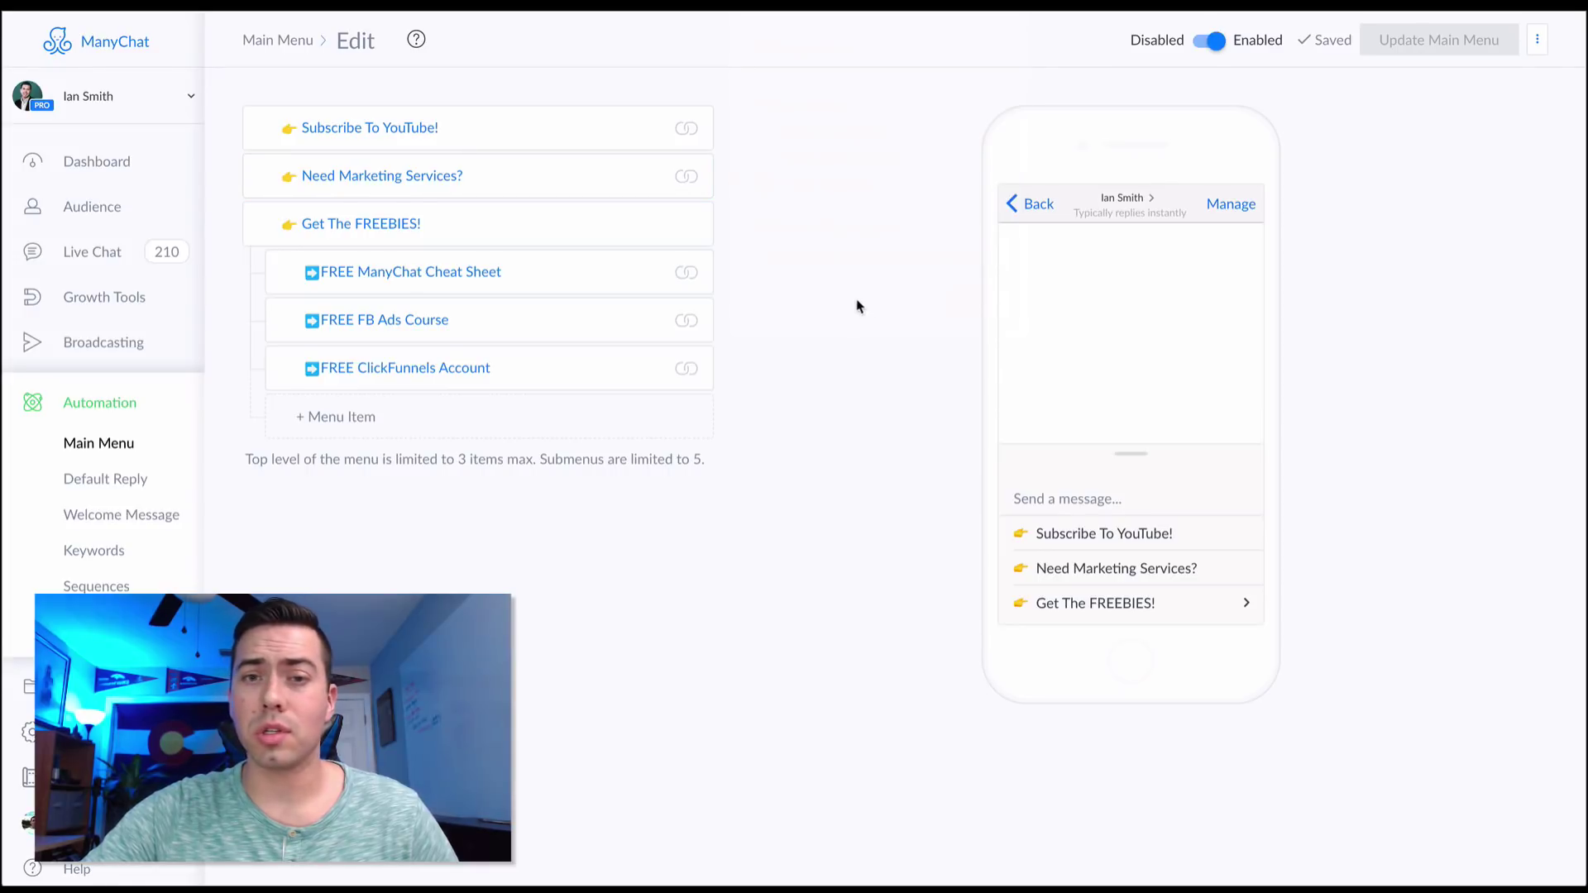
Inspect the "Get The FREEBIES!" submenu setting and the website link behind its "FREE ManyChat Cheat Sheet" item.
click(489, 220)
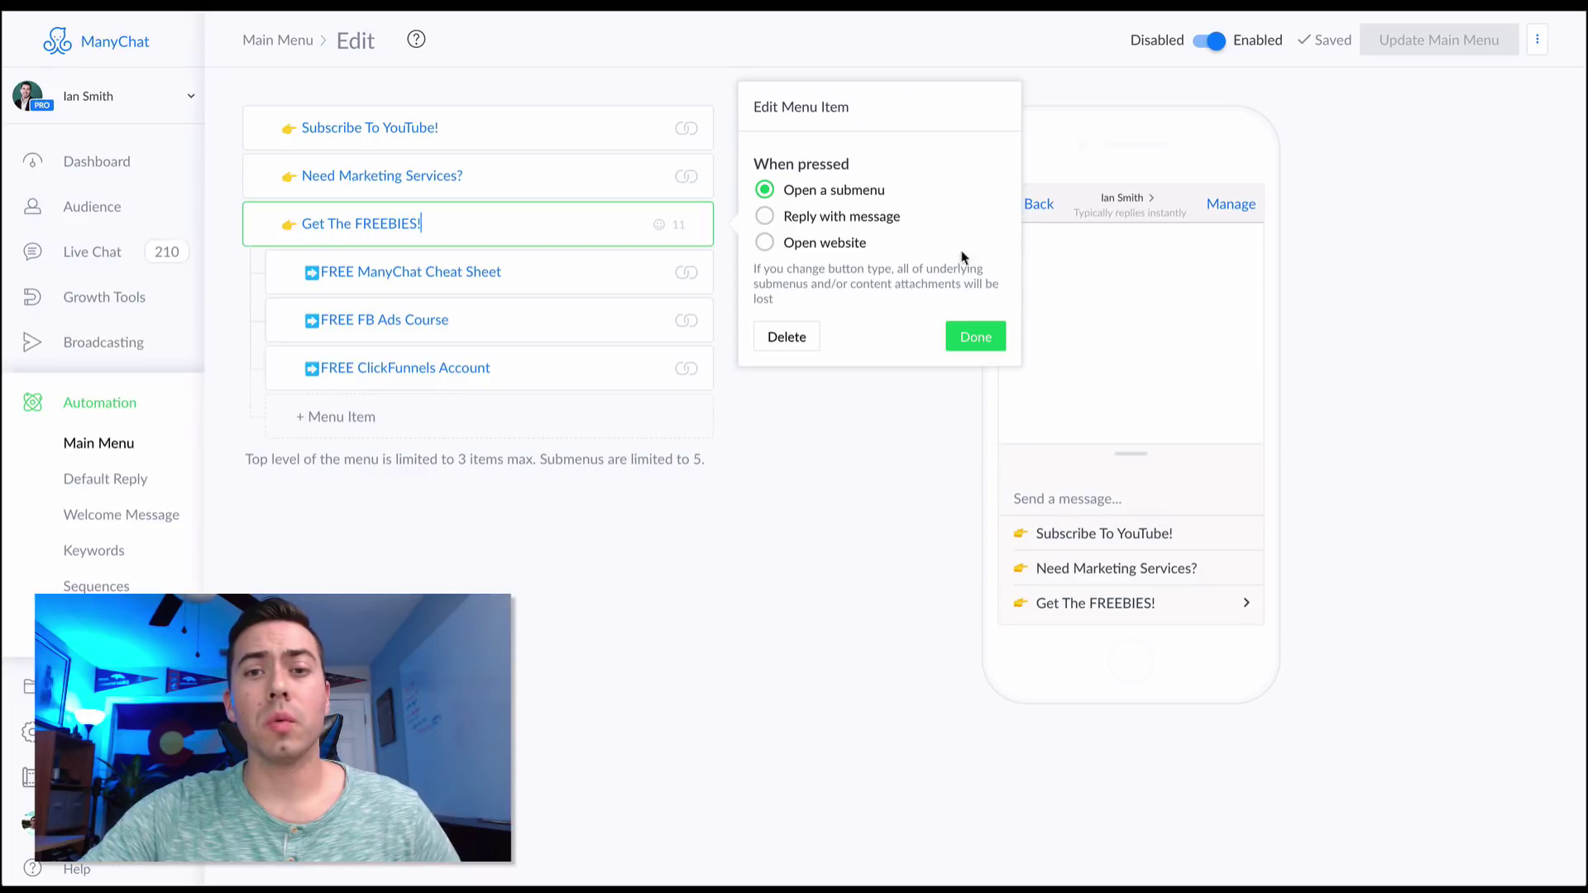
click(976, 337)
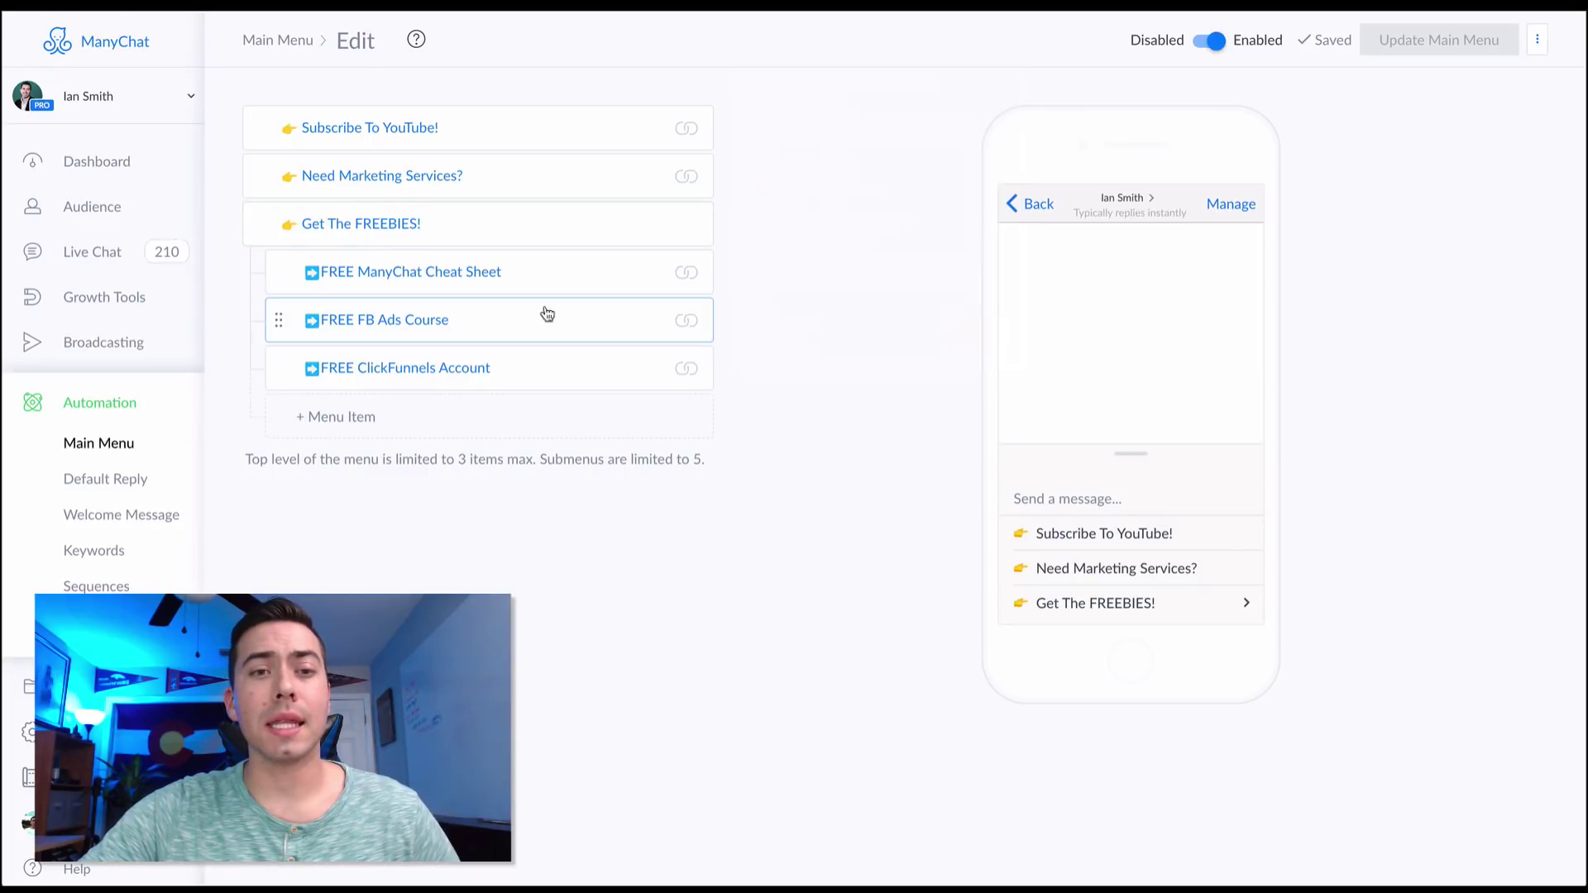
click(427, 276)
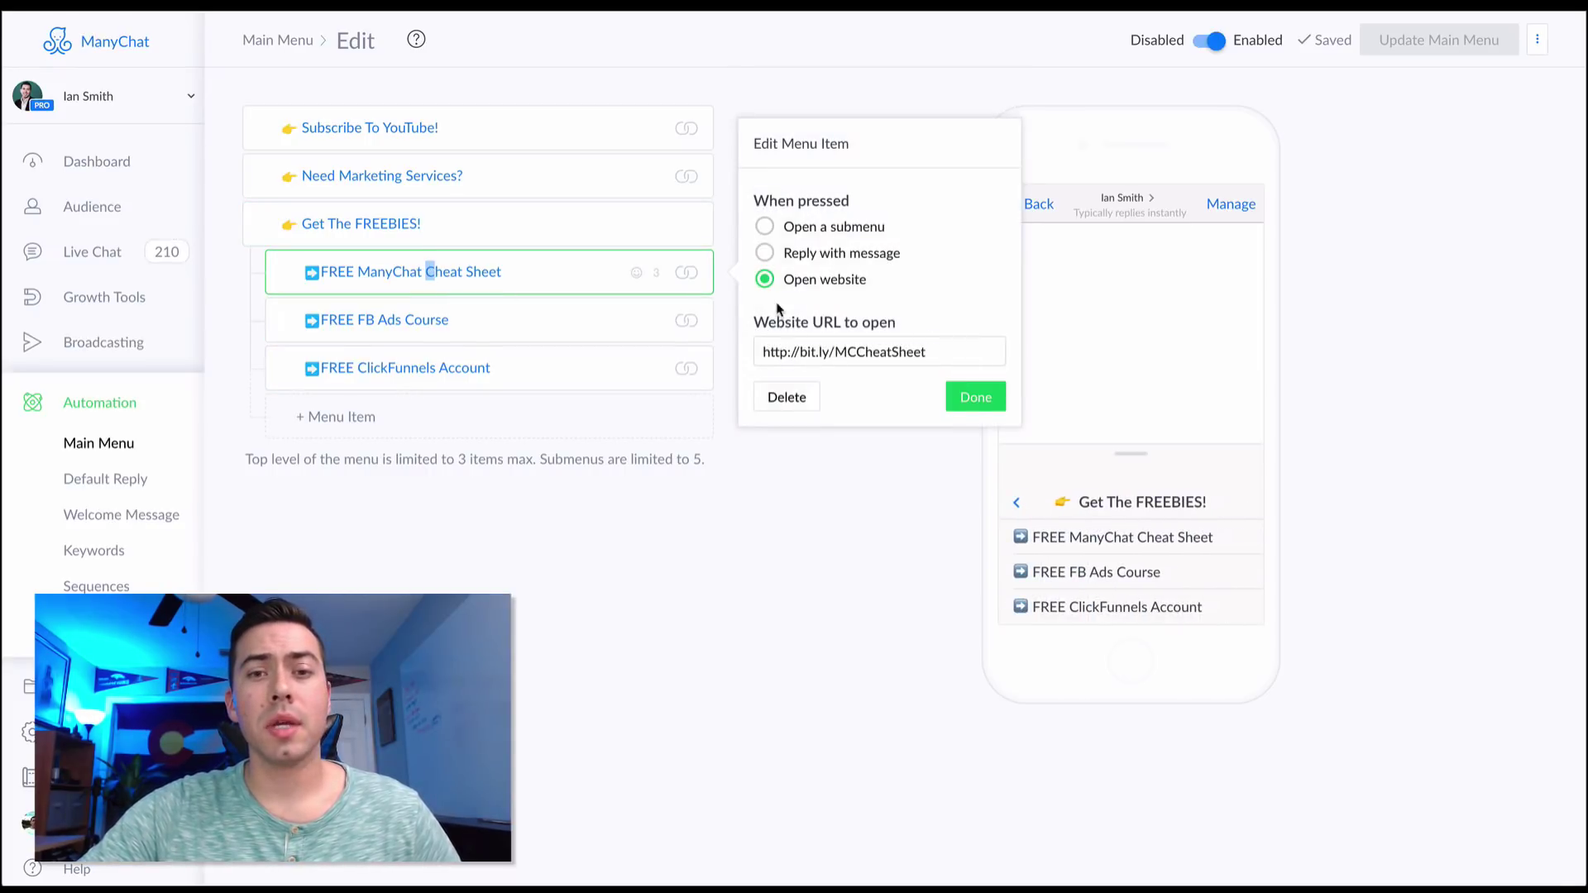
click(596, 270)
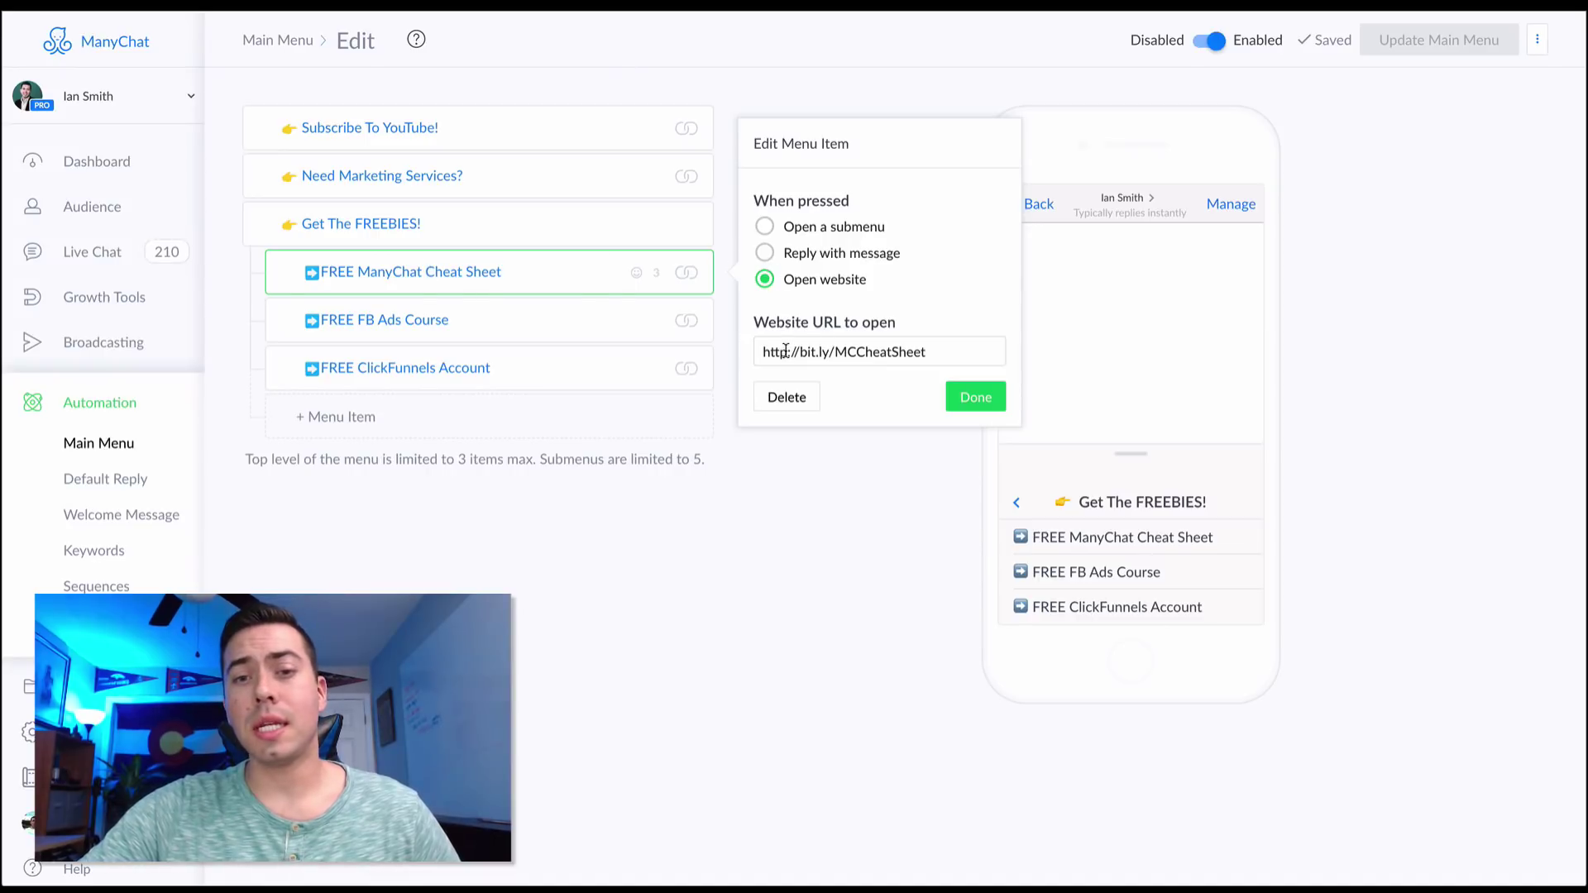
drag(786, 352, 926, 351)
click(907, 351)
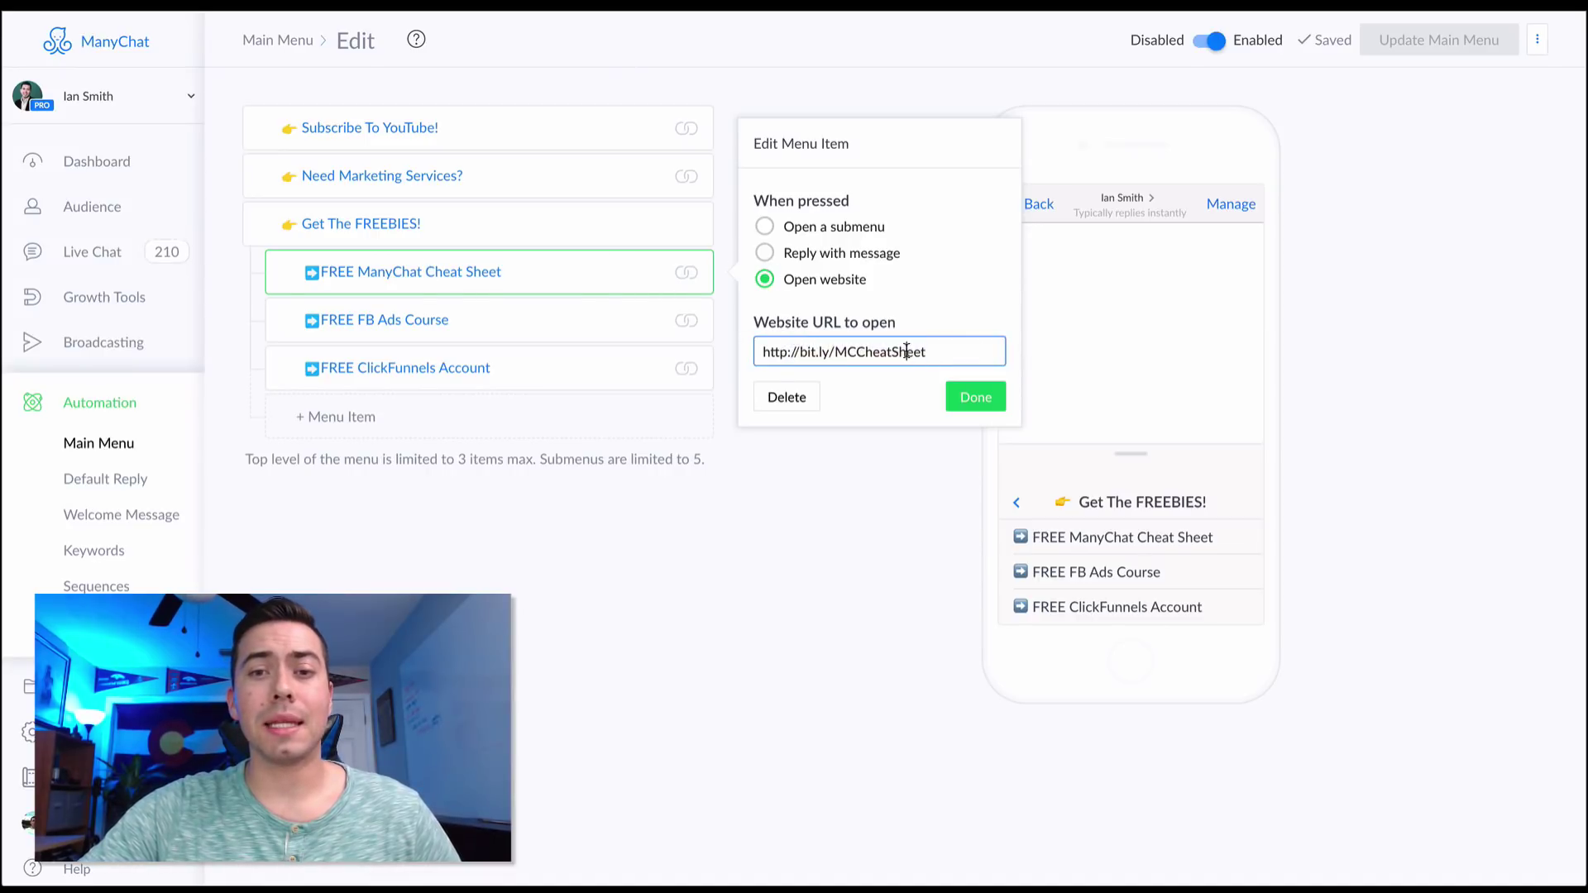
drag(799, 353, 1016, 354)
click(838, 354)
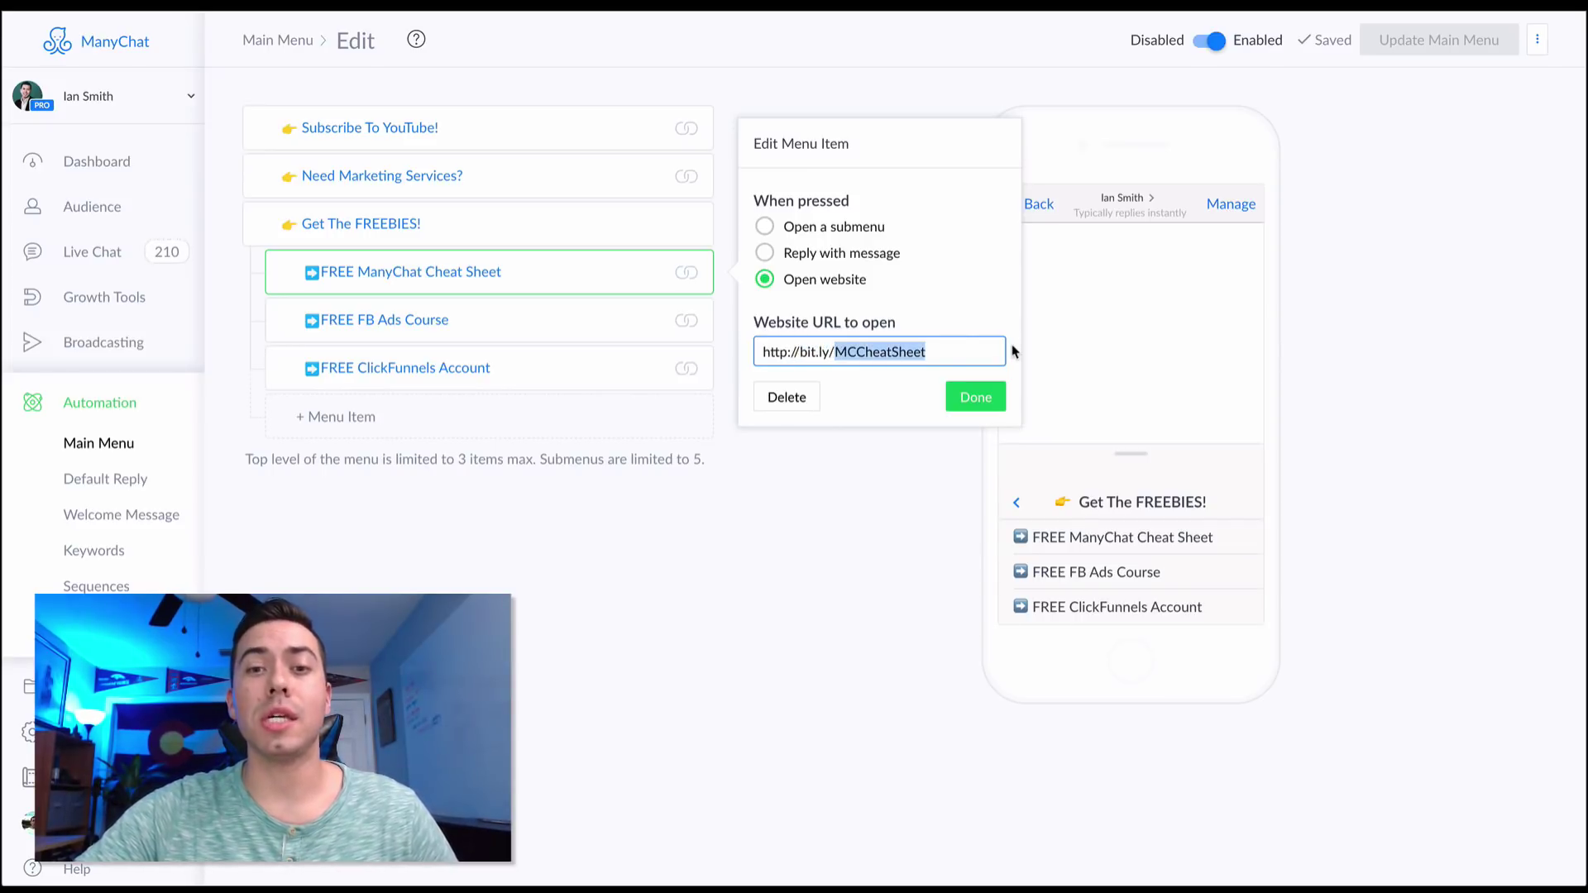
click(877, 478)
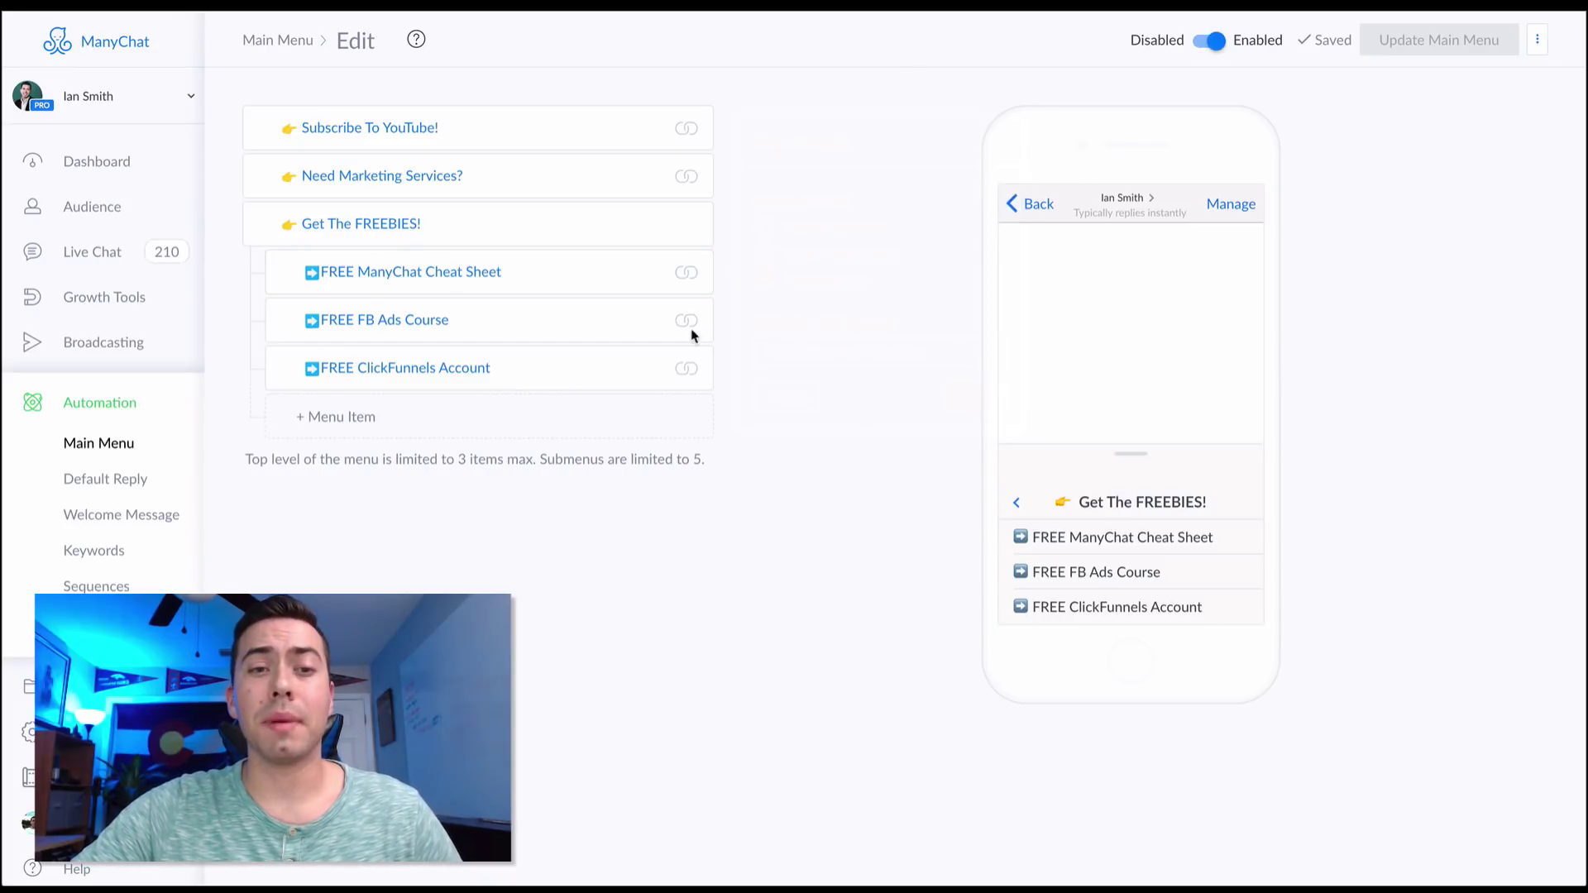
Read through the full website link behind the "FREE ClickFunnels Account" submenu item and close its settings.
click(507, 378)
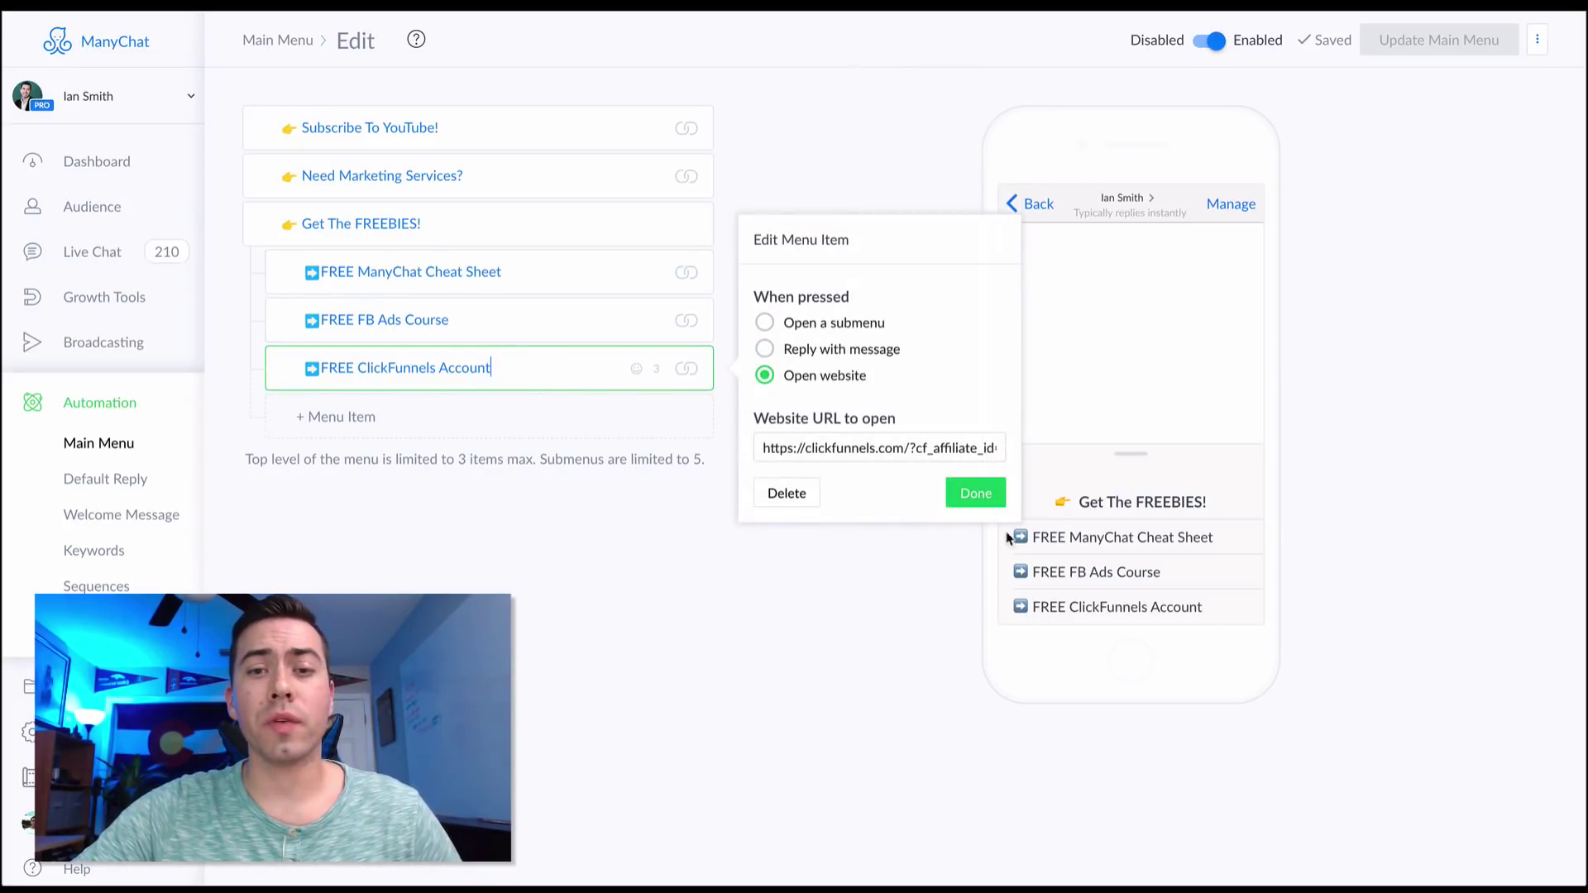
click(792, 453)
key(End)
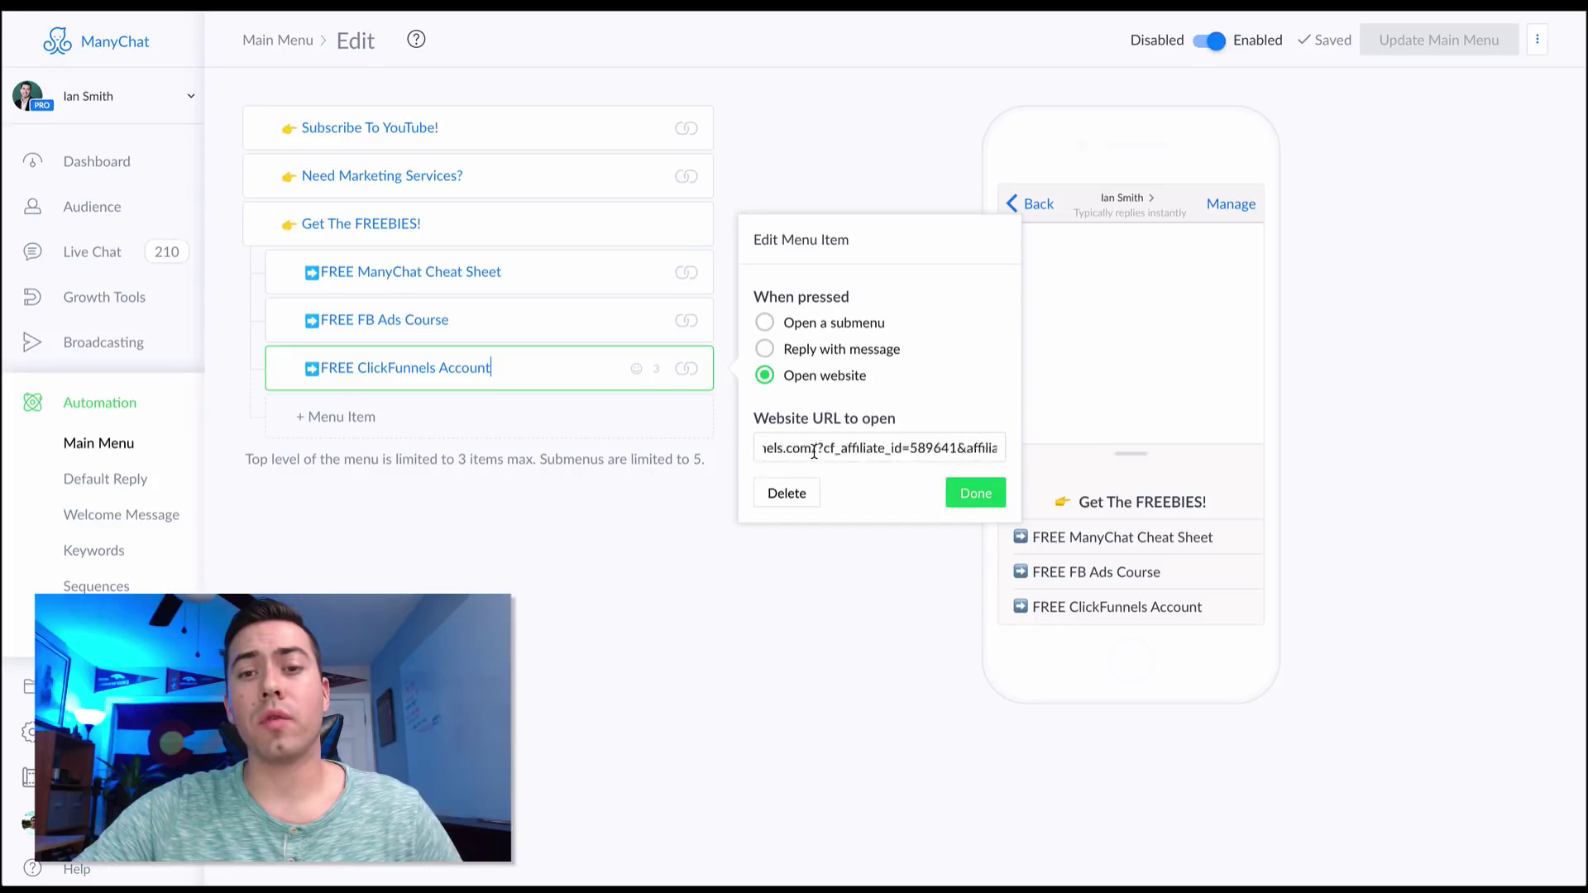
key(Home)
click(974, 493)
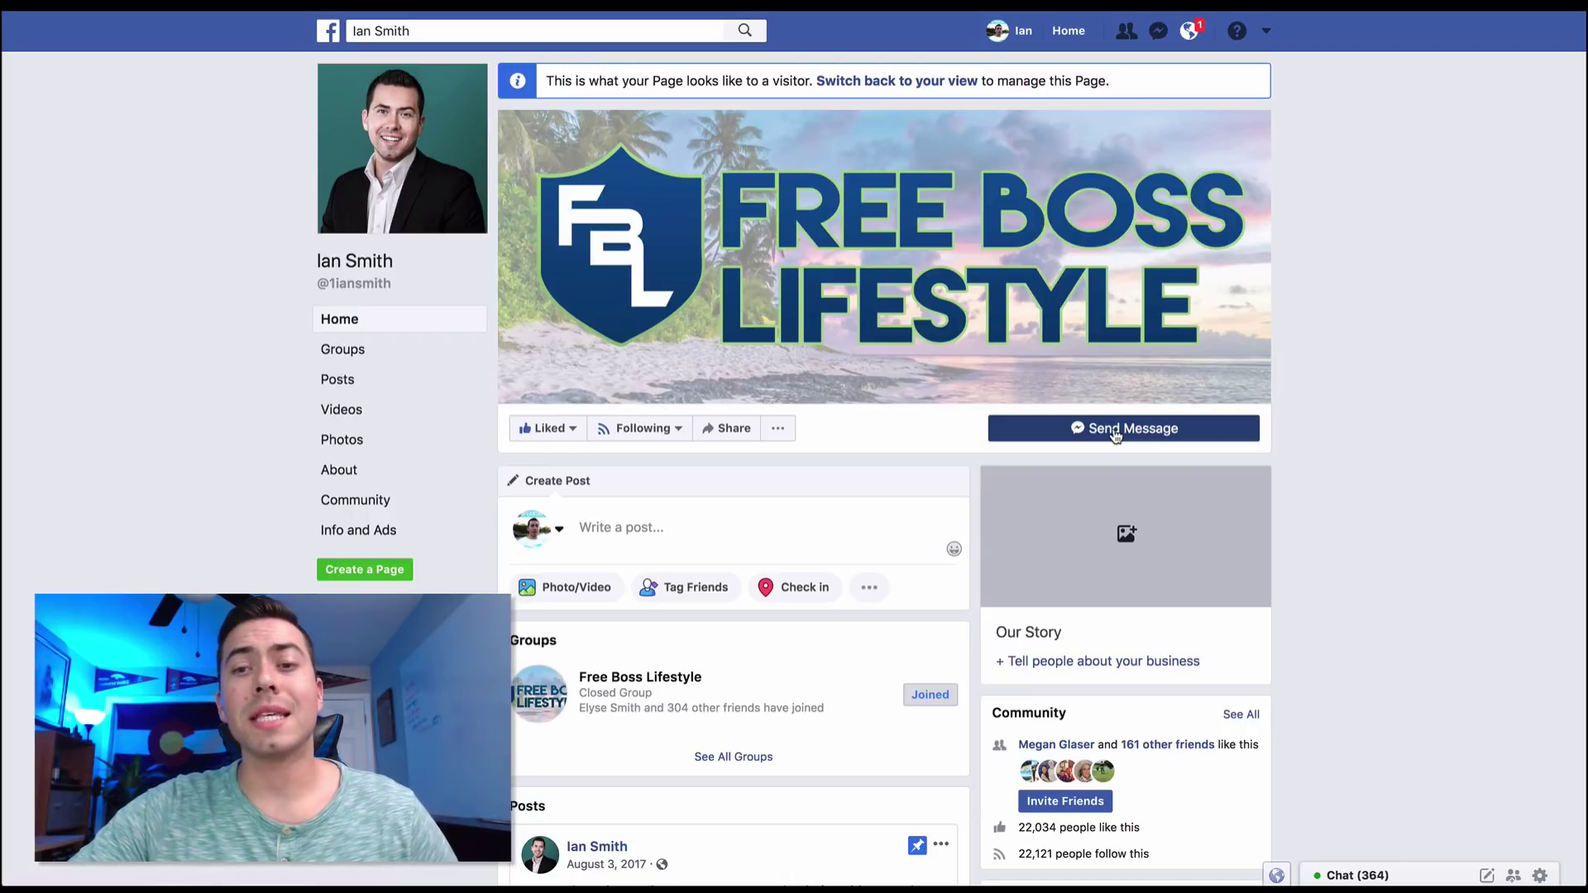
On the Facebook Page's visitor view, open a Messenger chat with the Page and examine the greeting text.
click(1178, 438)
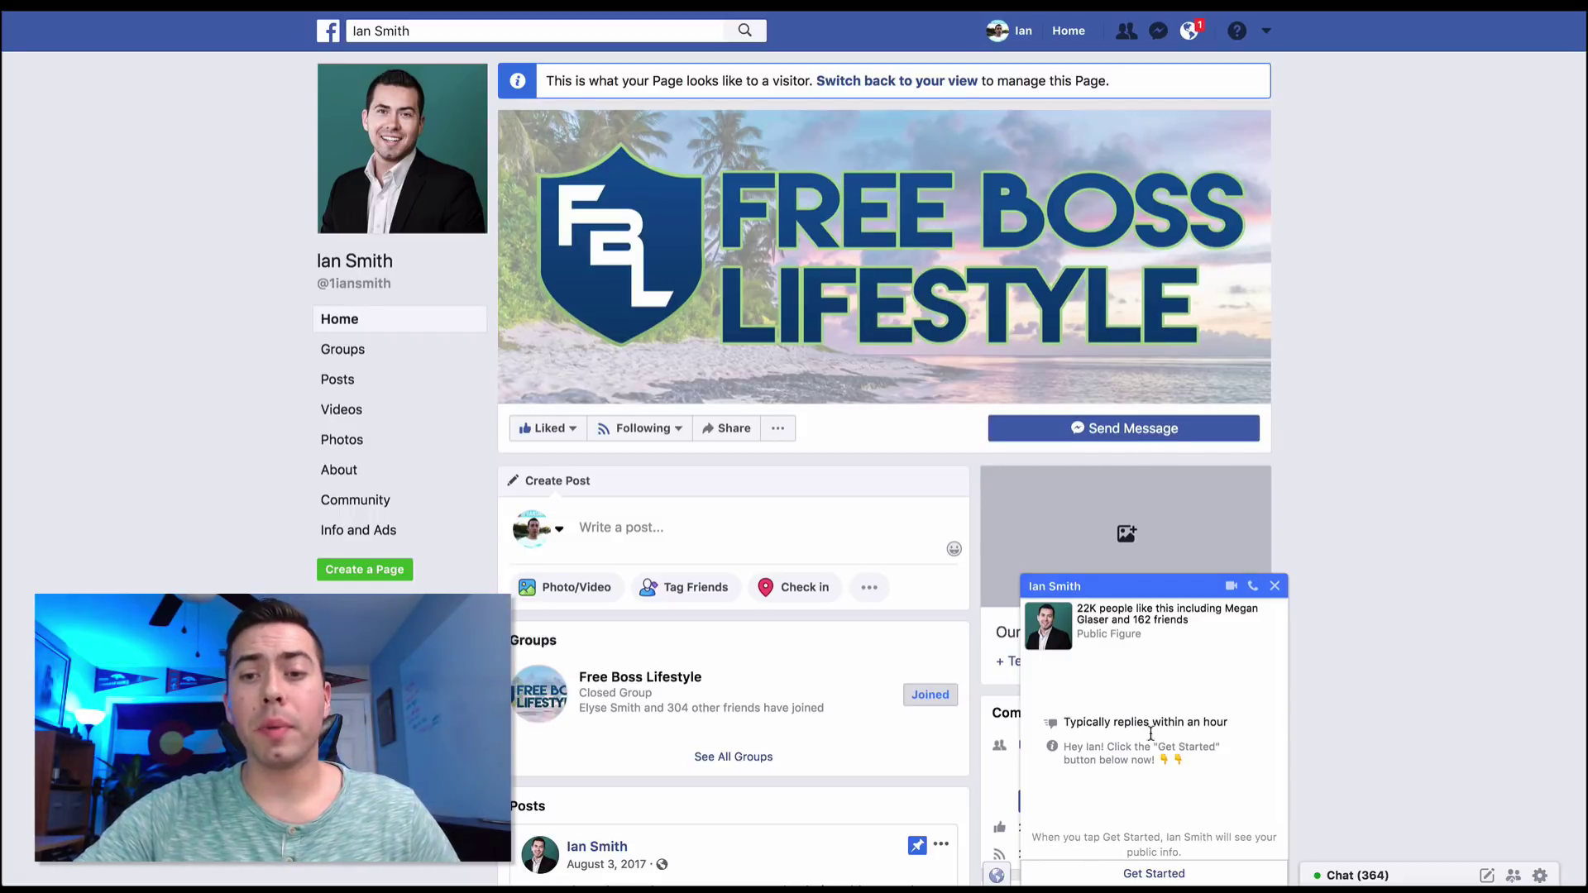
drag(1066, 746, 1224, 769)
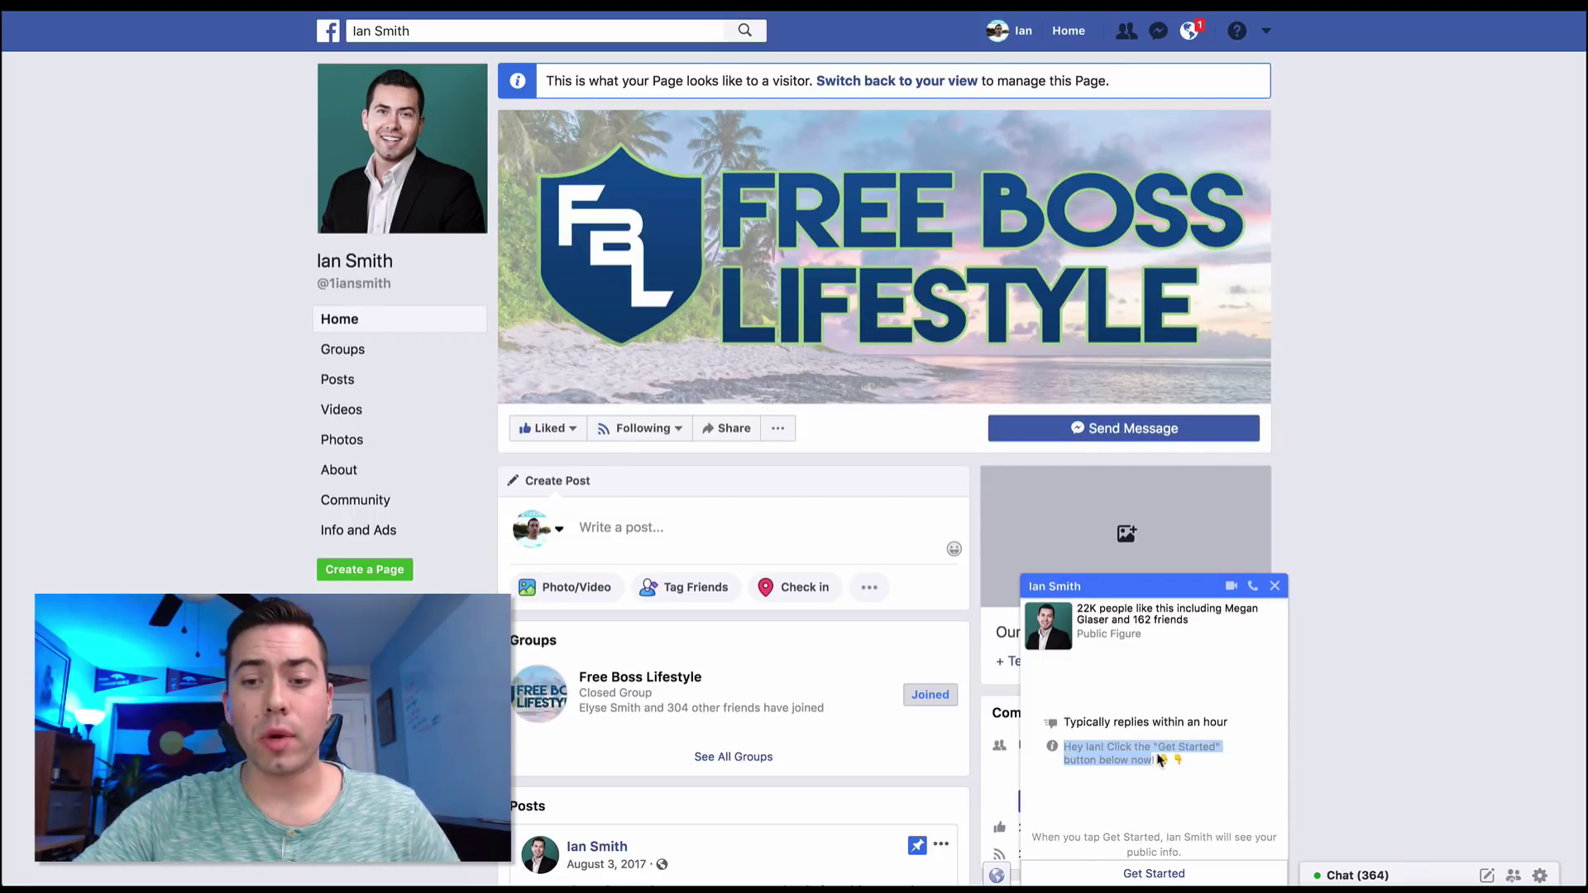
click(1218, 773)
drag(1125, 751, 1225, 766)
click(1075, 736)
click(1225, 767)
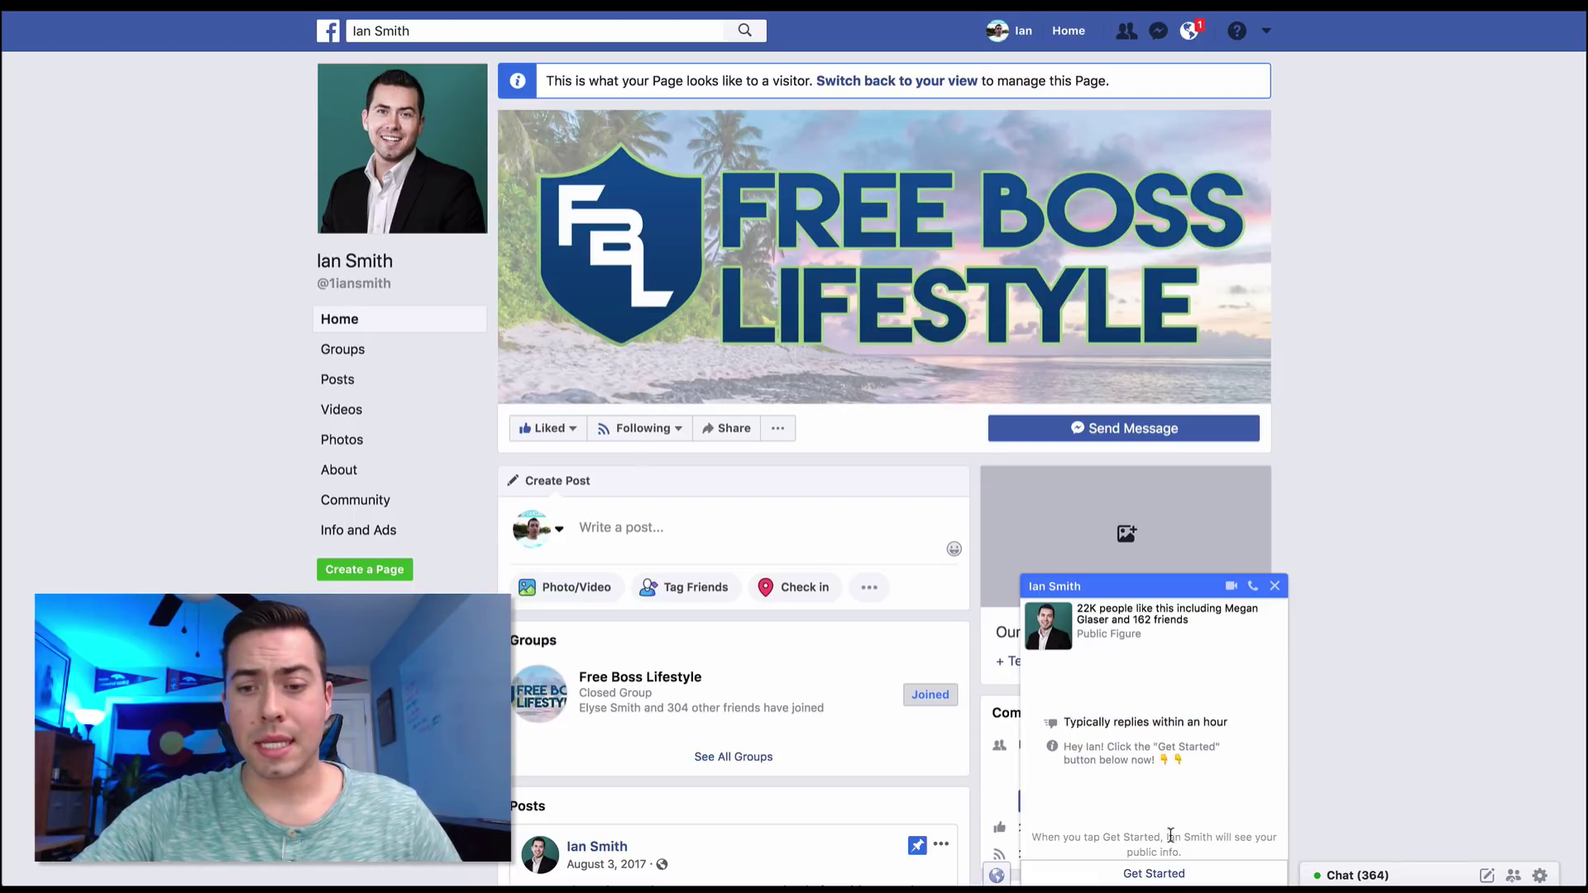
Start the bot conversation with Get Started, and review its chat menu, the "Get The FREEBIES!" submenu and the welcome message.
click(1158, 874)
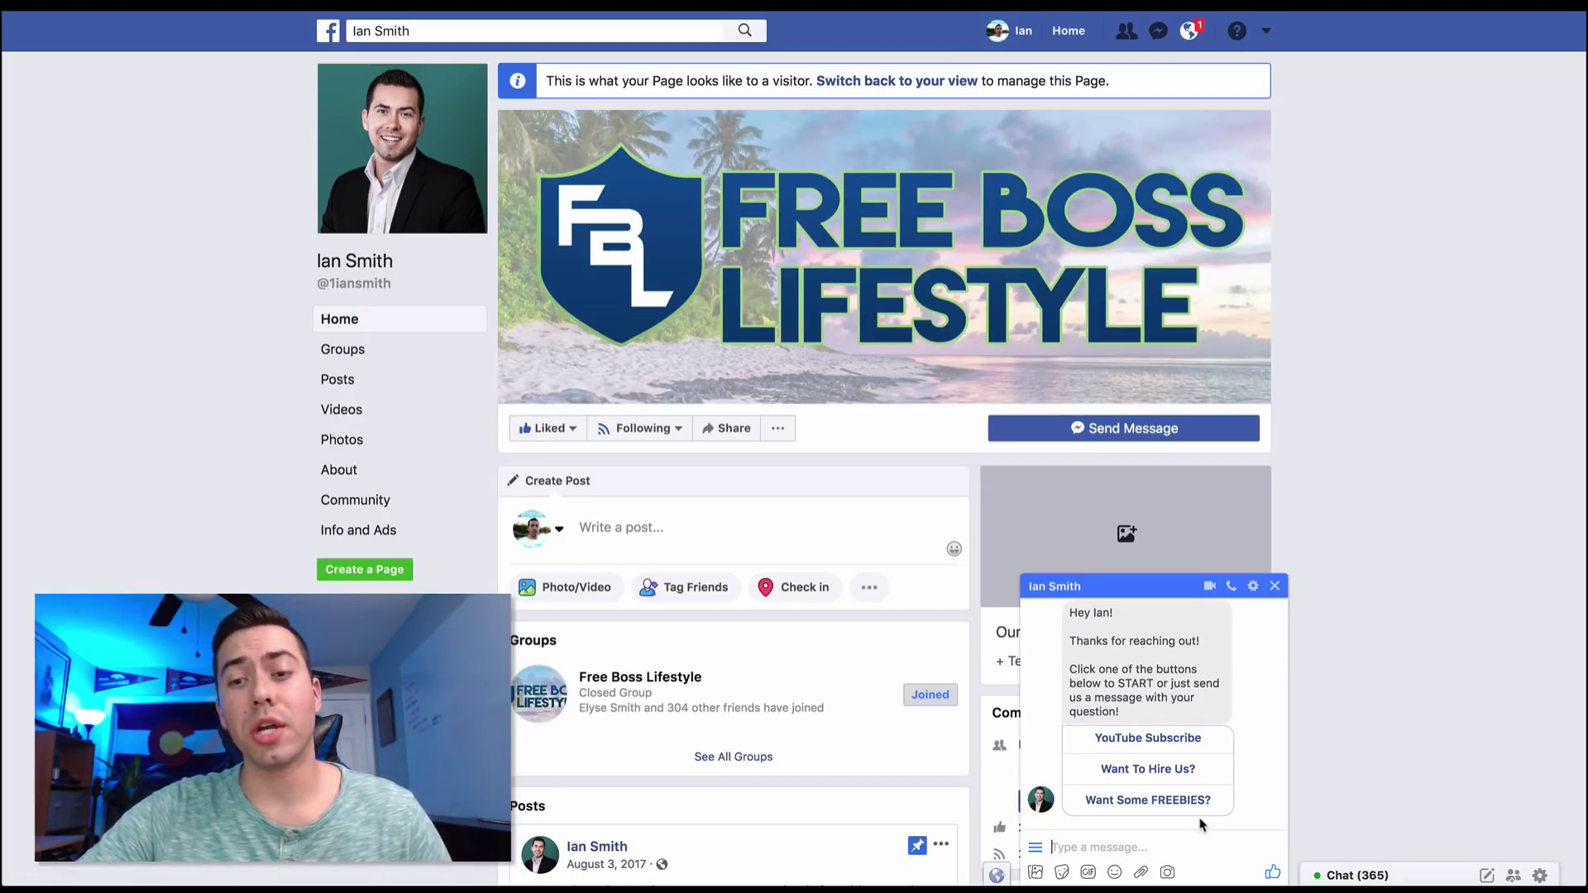
click(1036, 852)
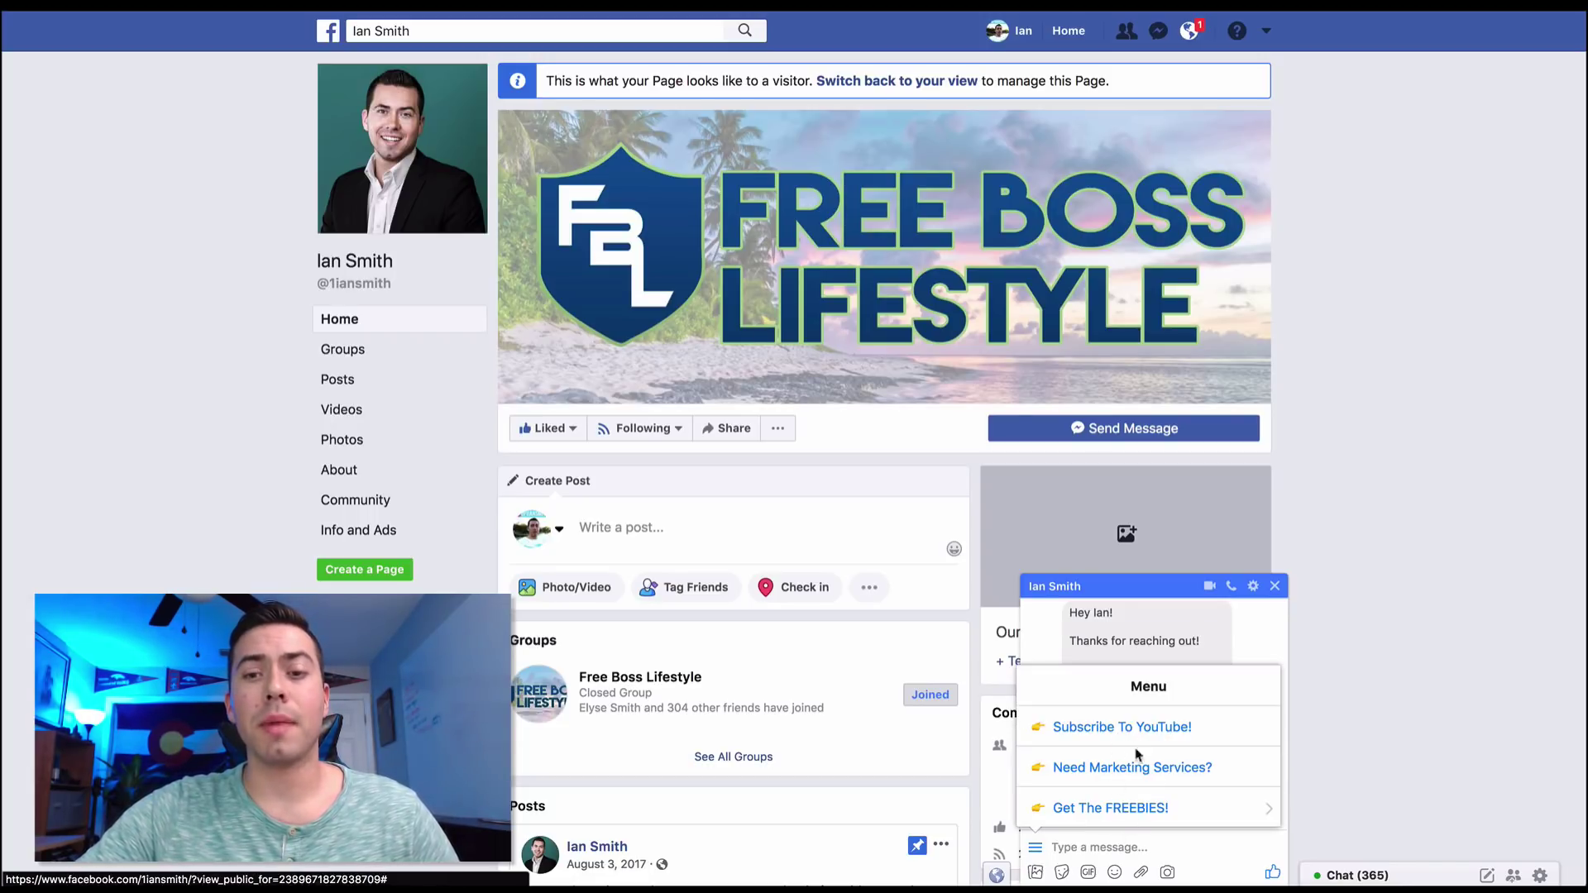
click(1130, 809)
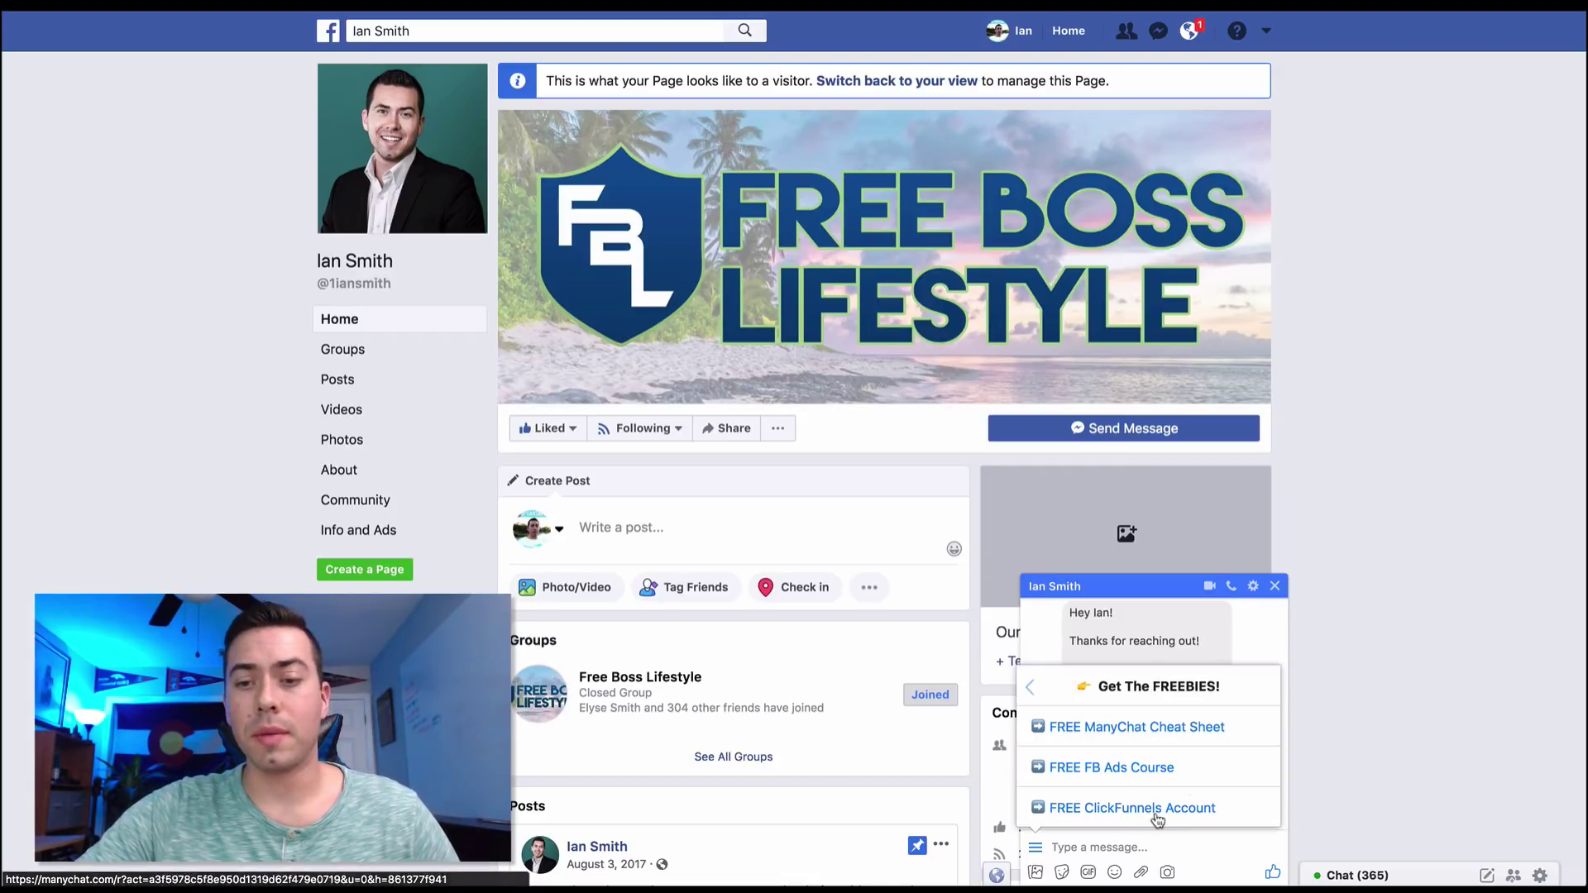
click(1031, 687)
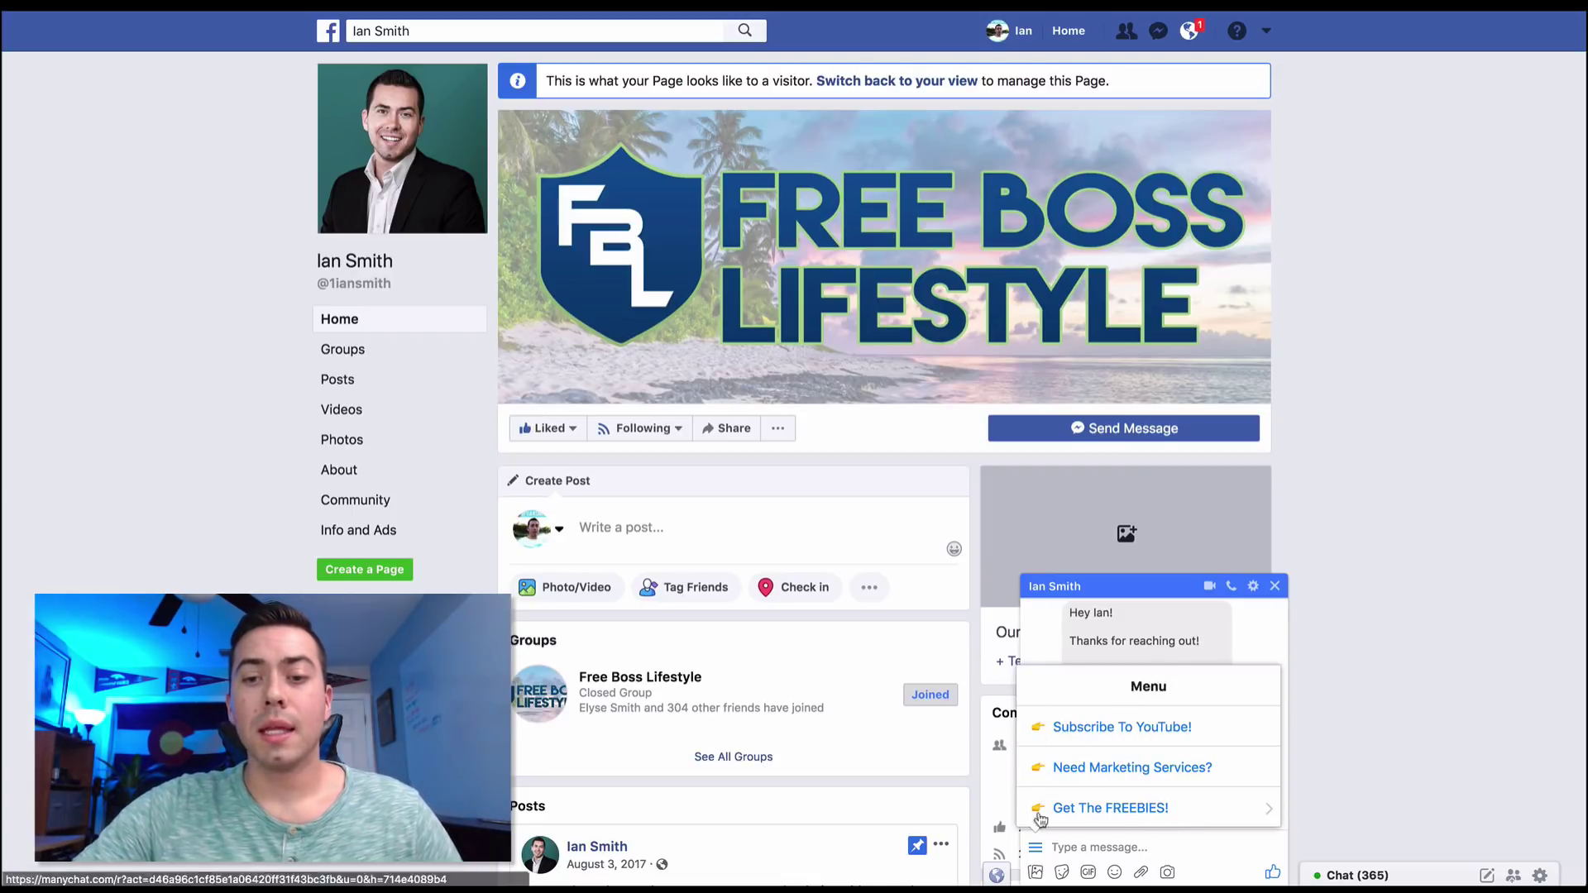
click(1088, 845)
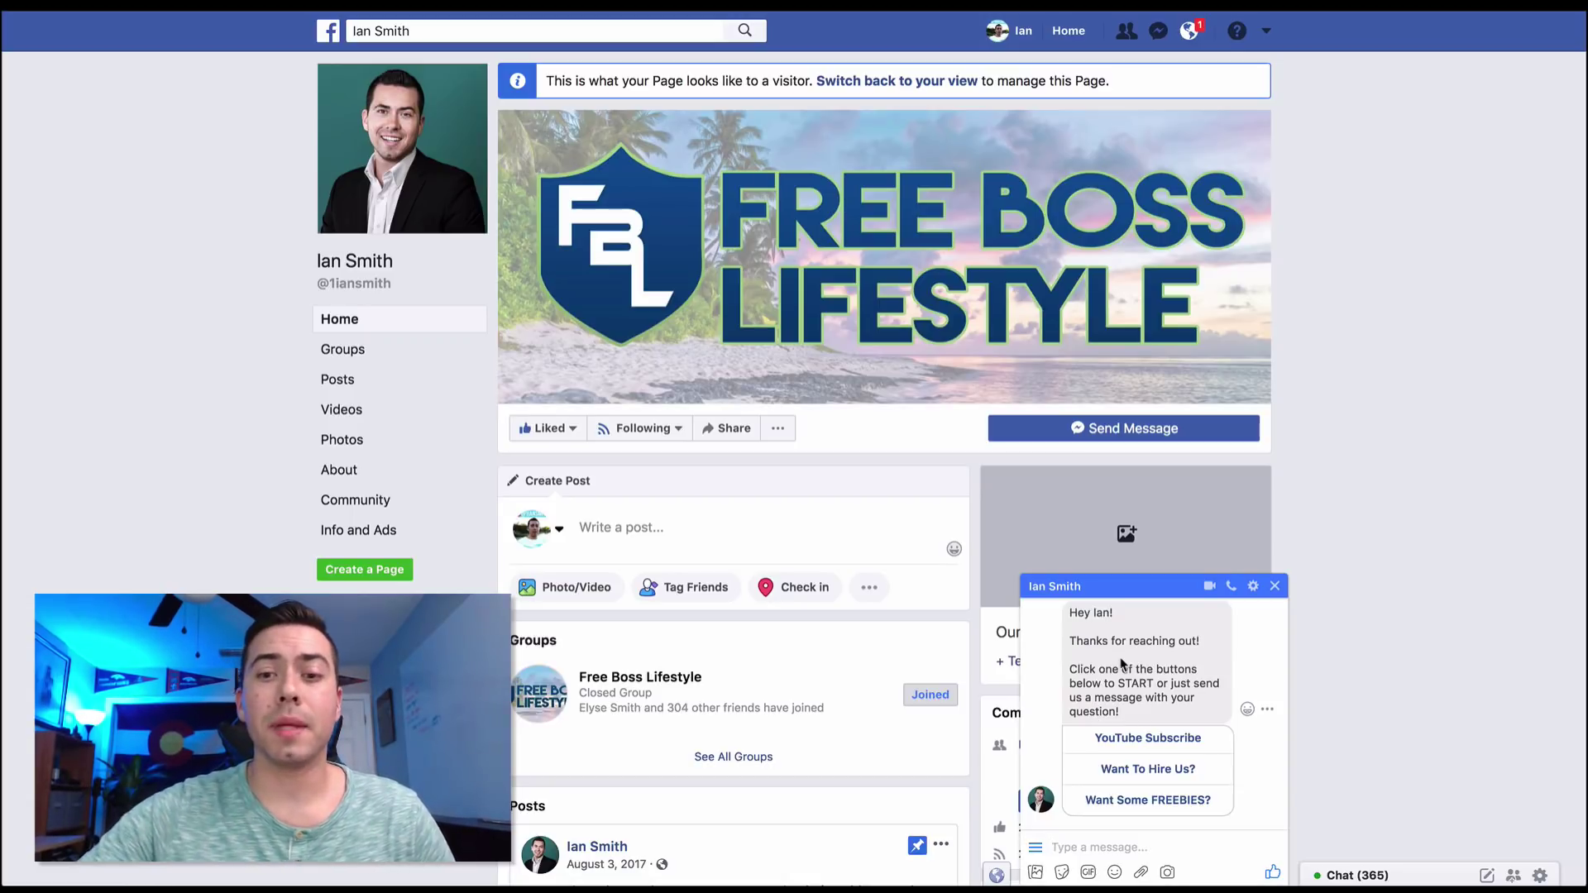
scroll(1123, 664, up, 2)
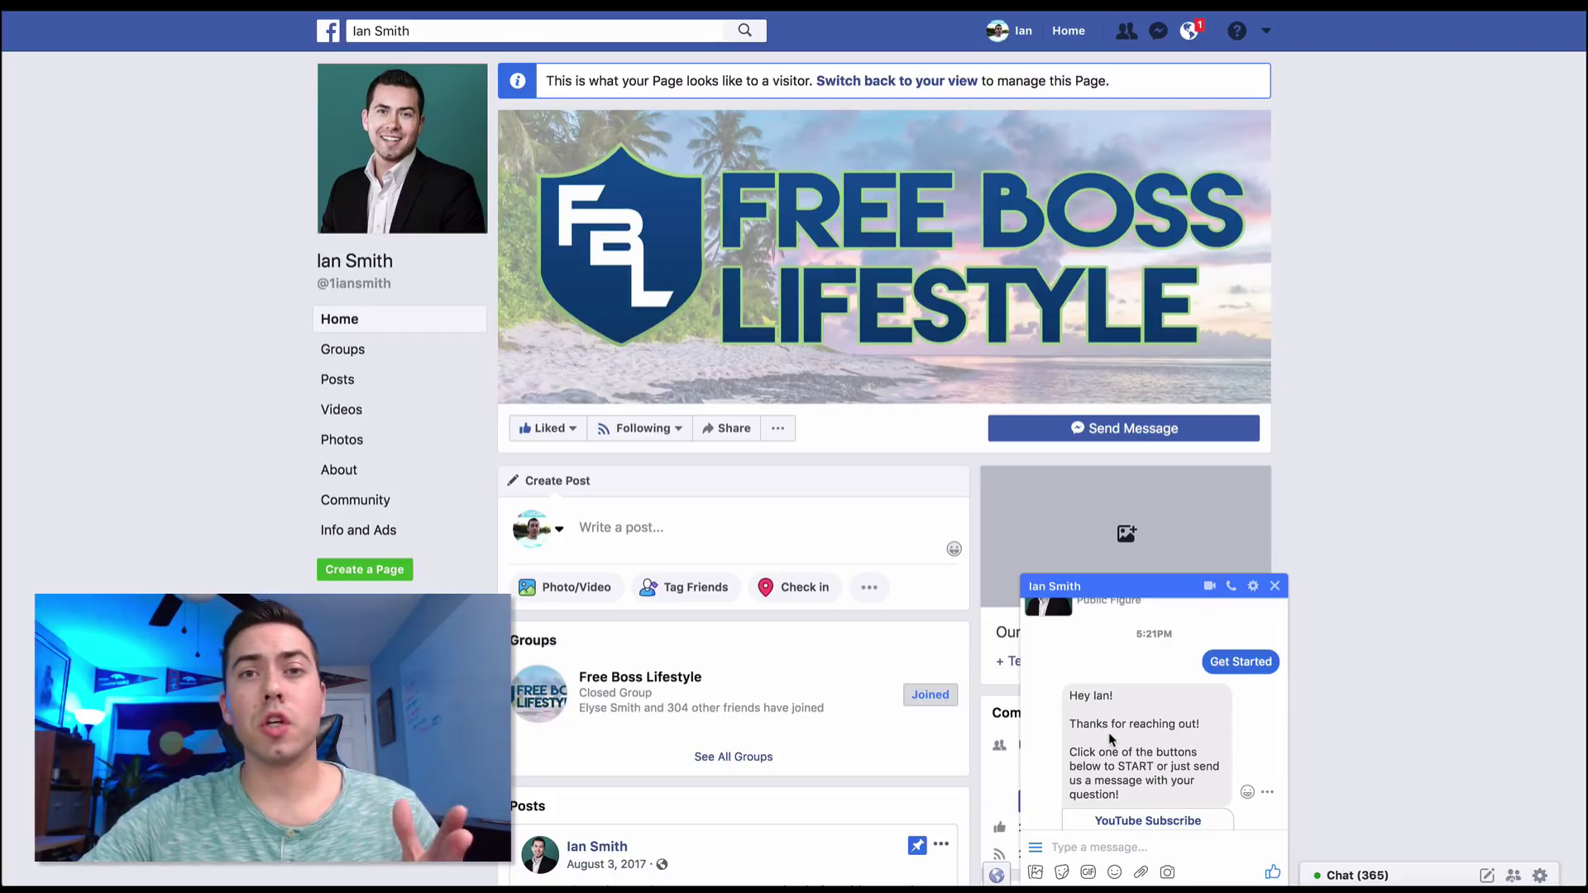
scroll(1118, 720, down, 2)
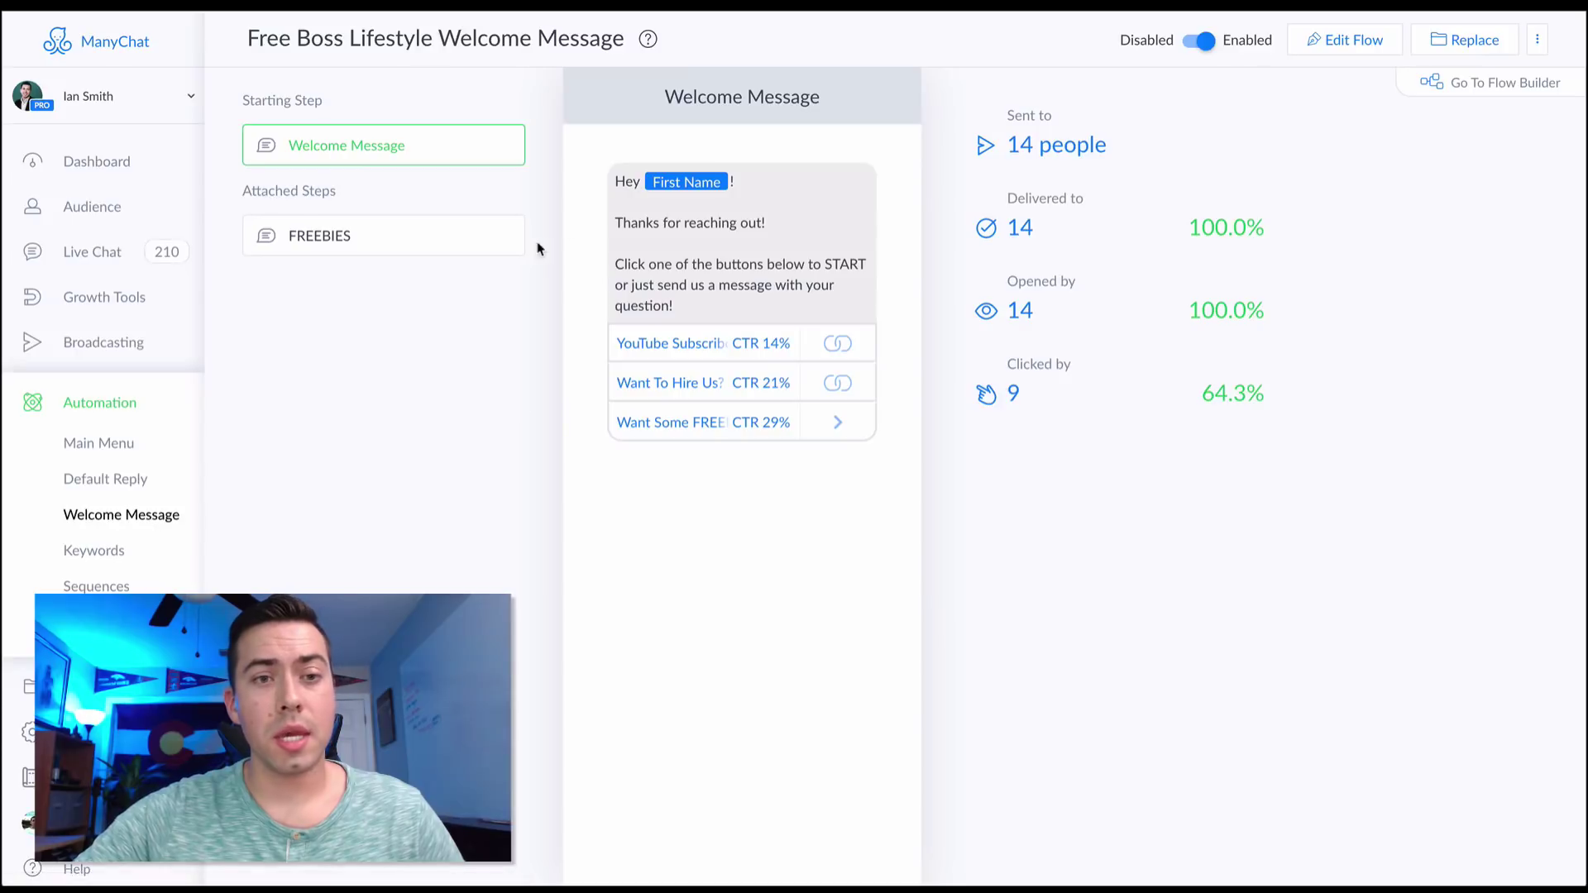
Open ManyChat's Welcome Message flow for editing and check the website address behind the "YouTube Subscribe" button.
click(1345, 43)
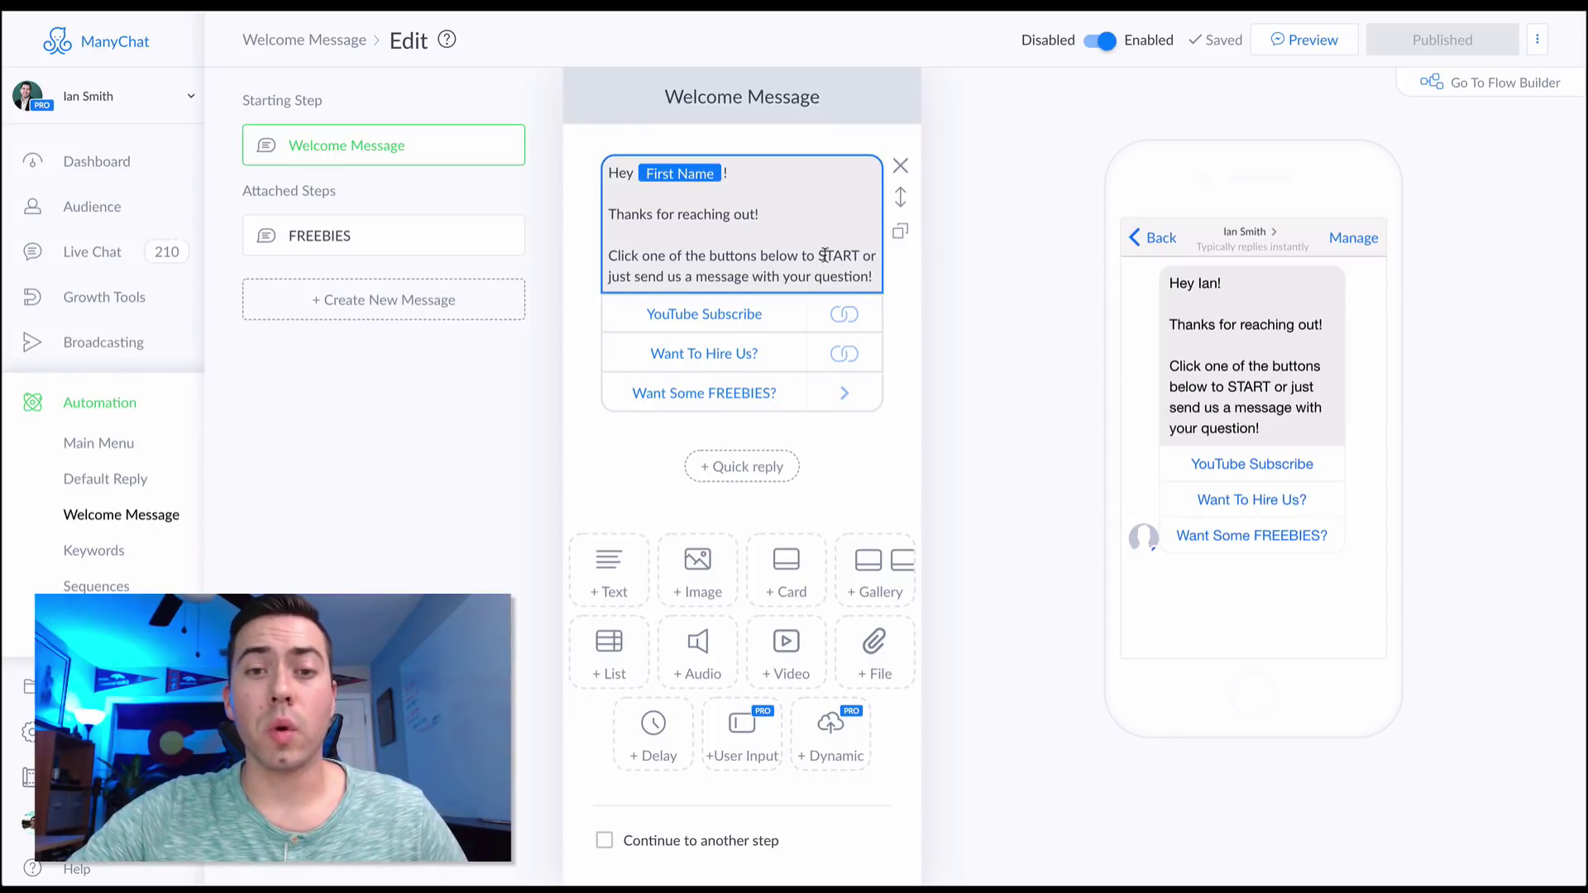
click(734, 317)
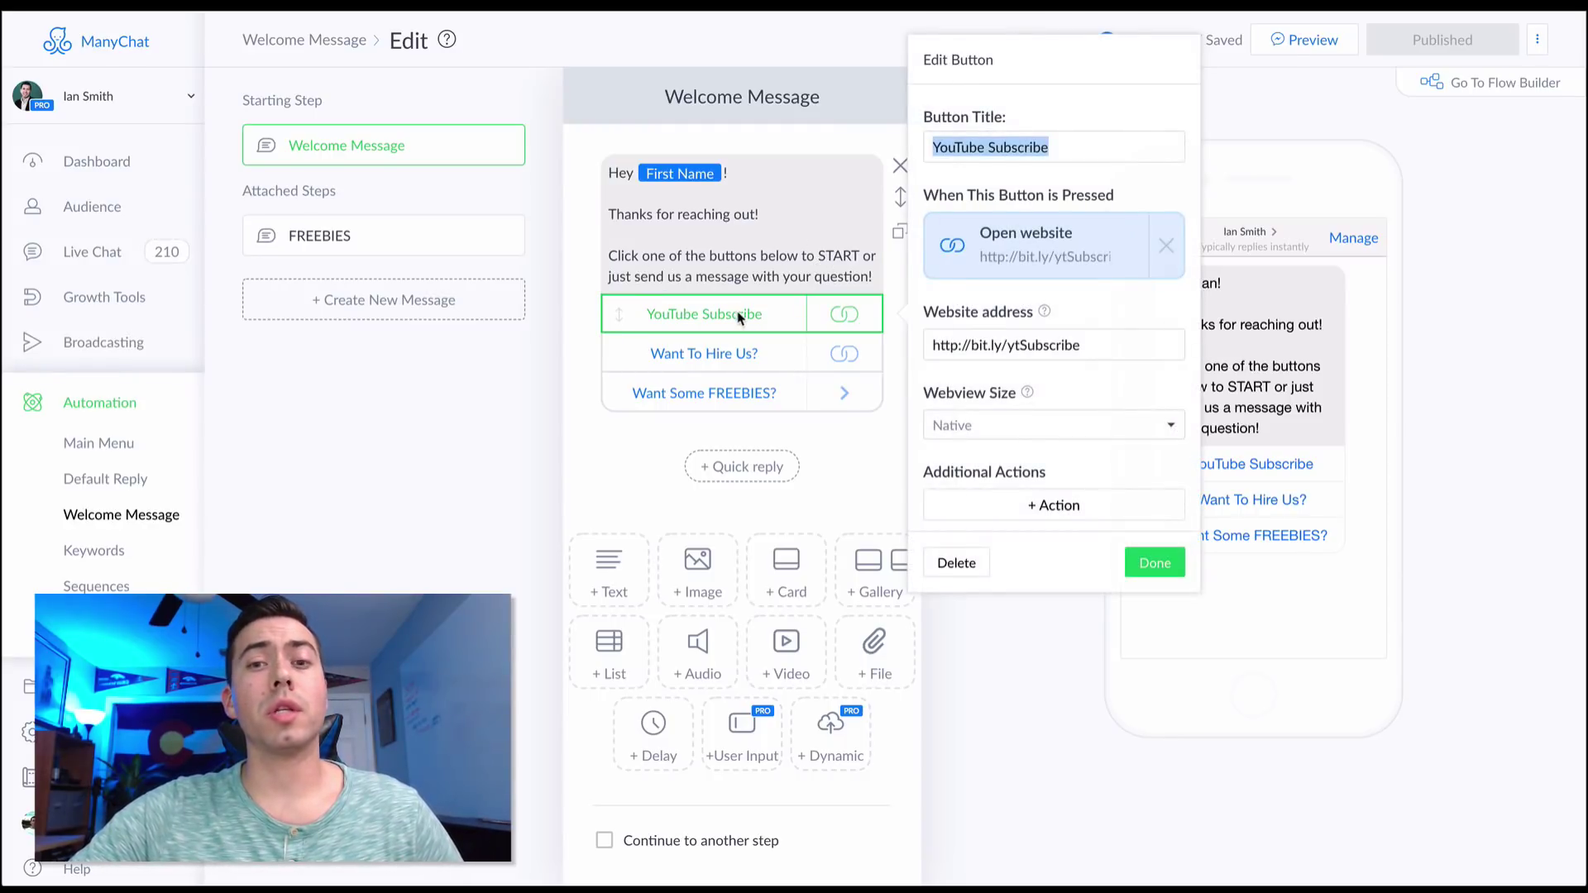
click(1157, 342)
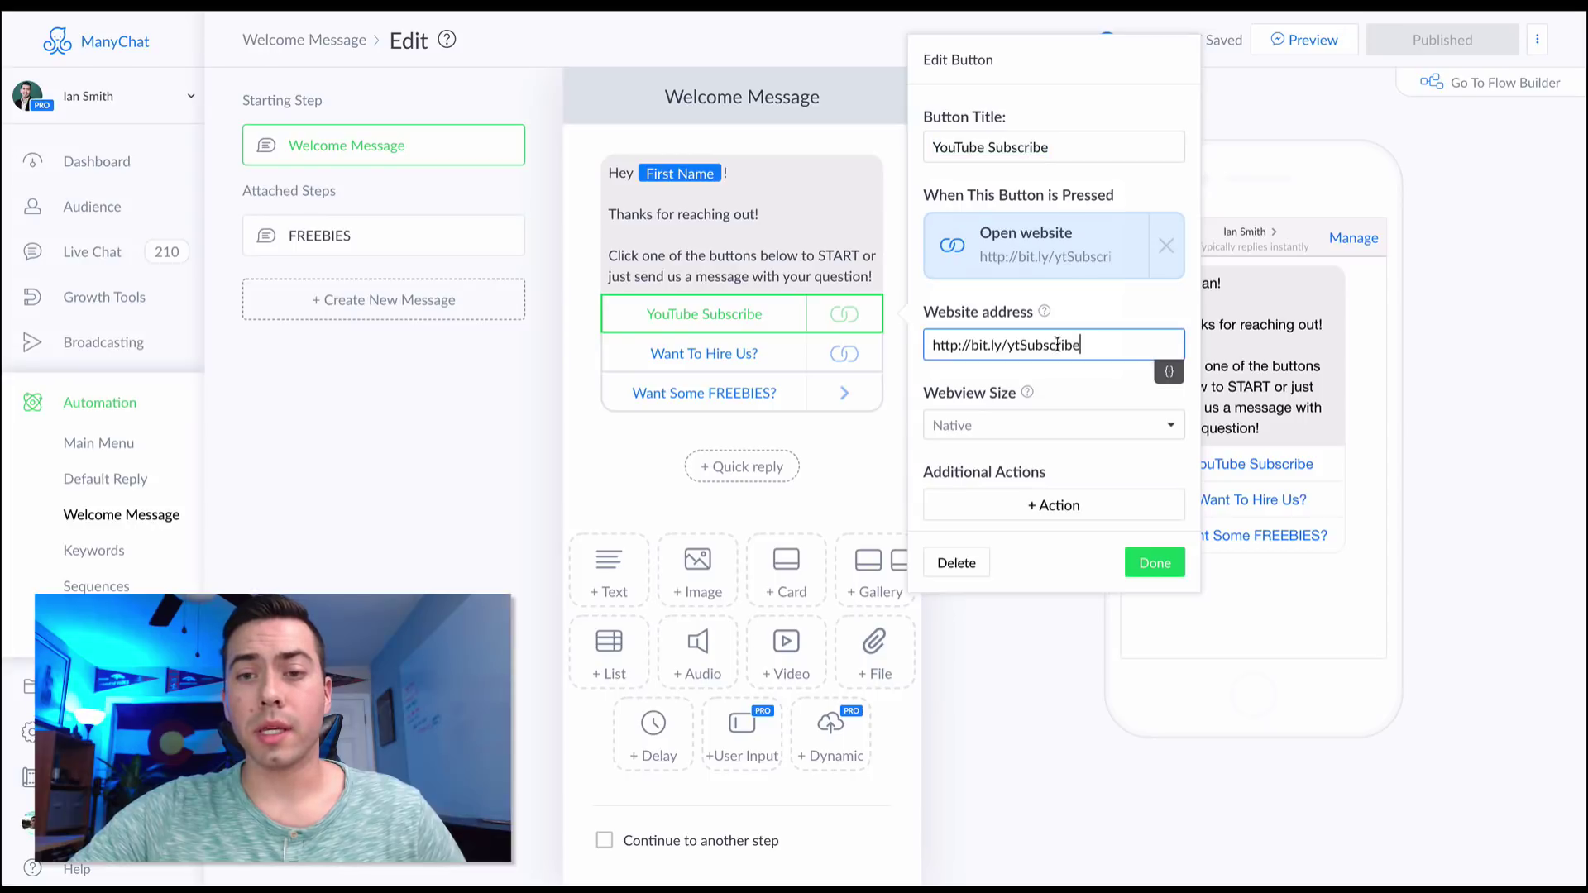
double_click(1091, 346)
click(1090, 346)
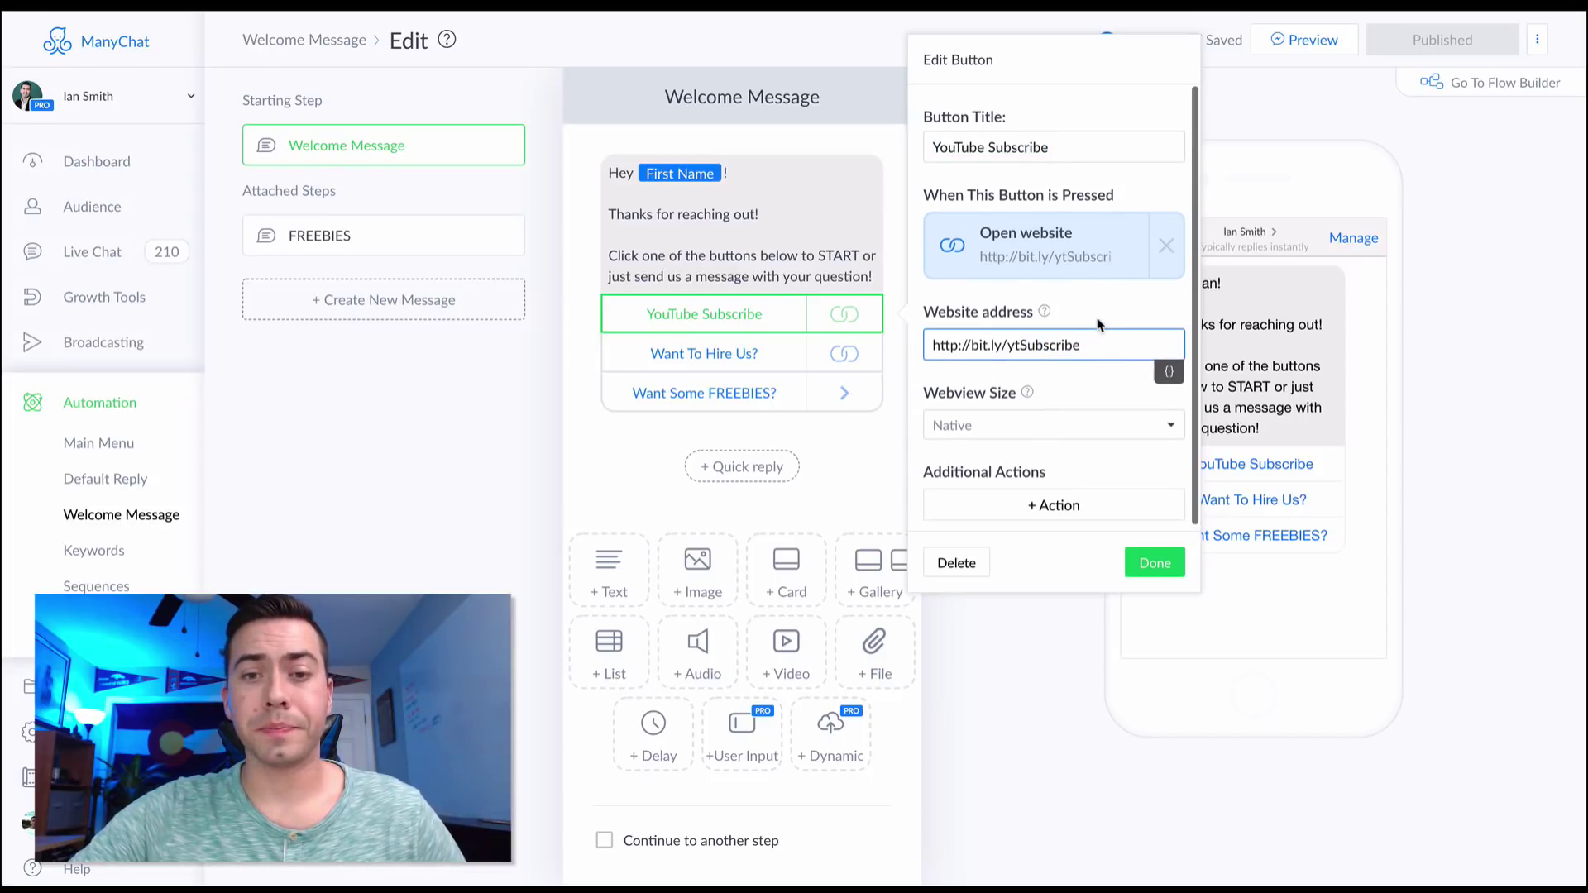
Examine the additional actions available for the "YouTube Subscribe" button, then close its settings without adding one.
click(1053, 508)
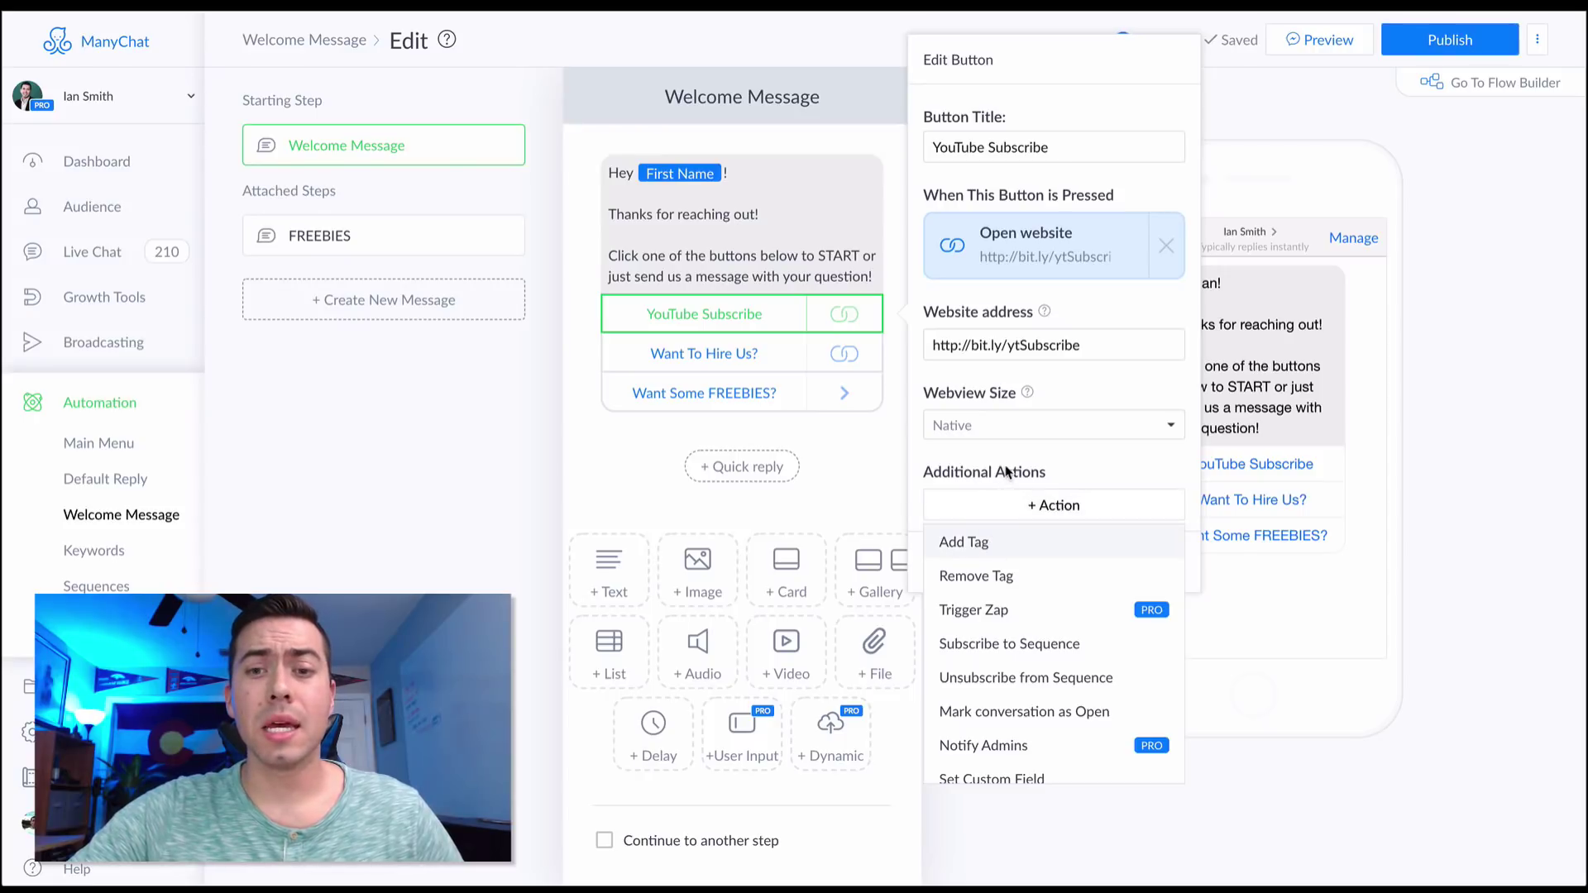
click(1042, 470)
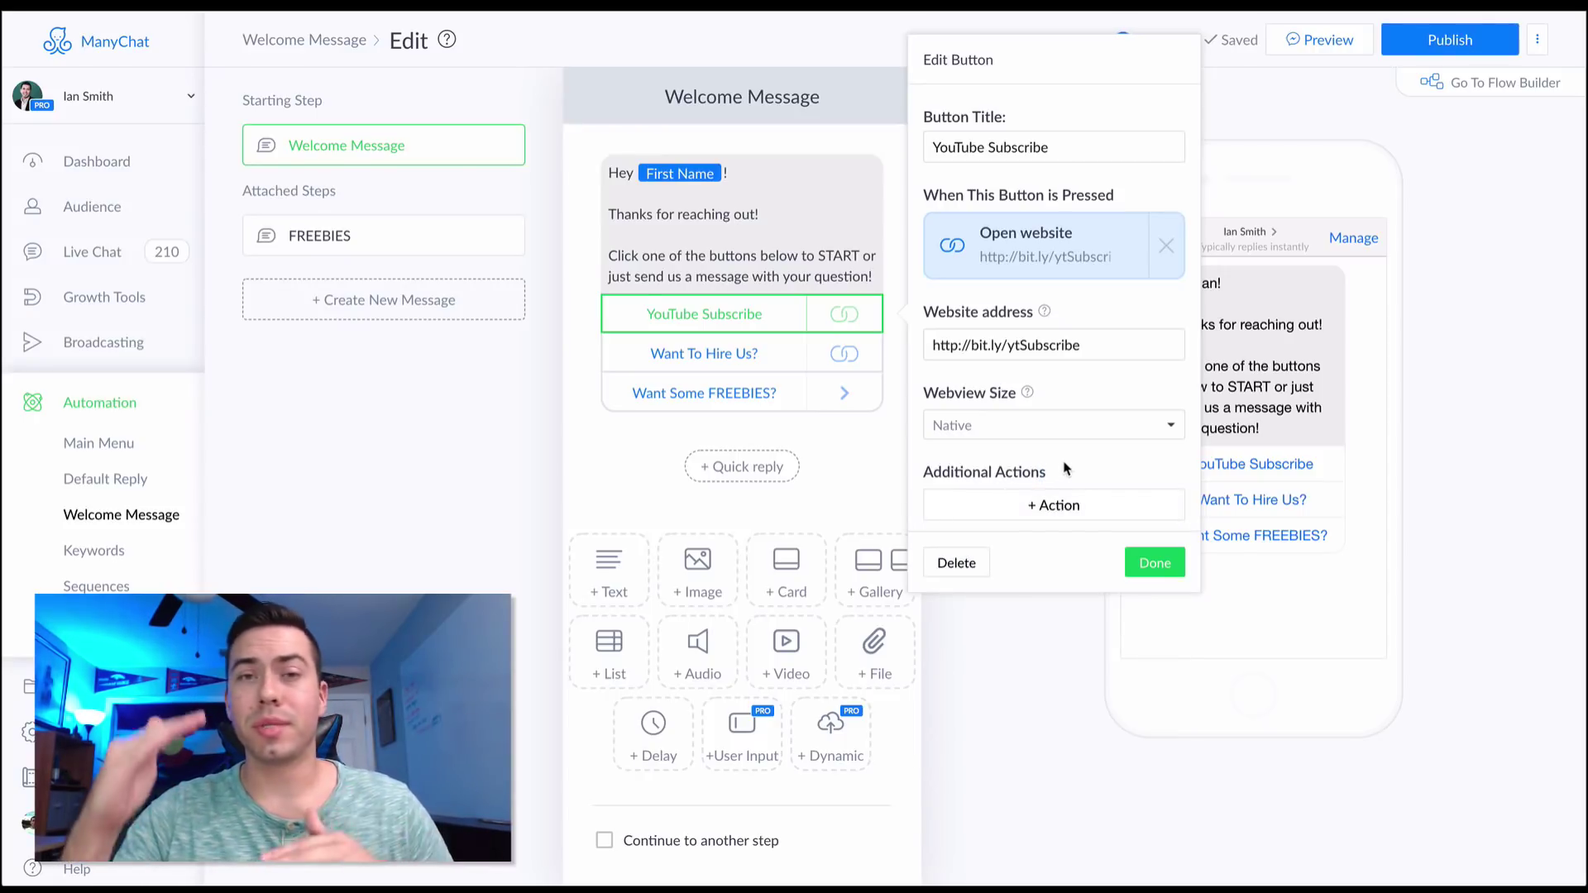
click(1053, 507)
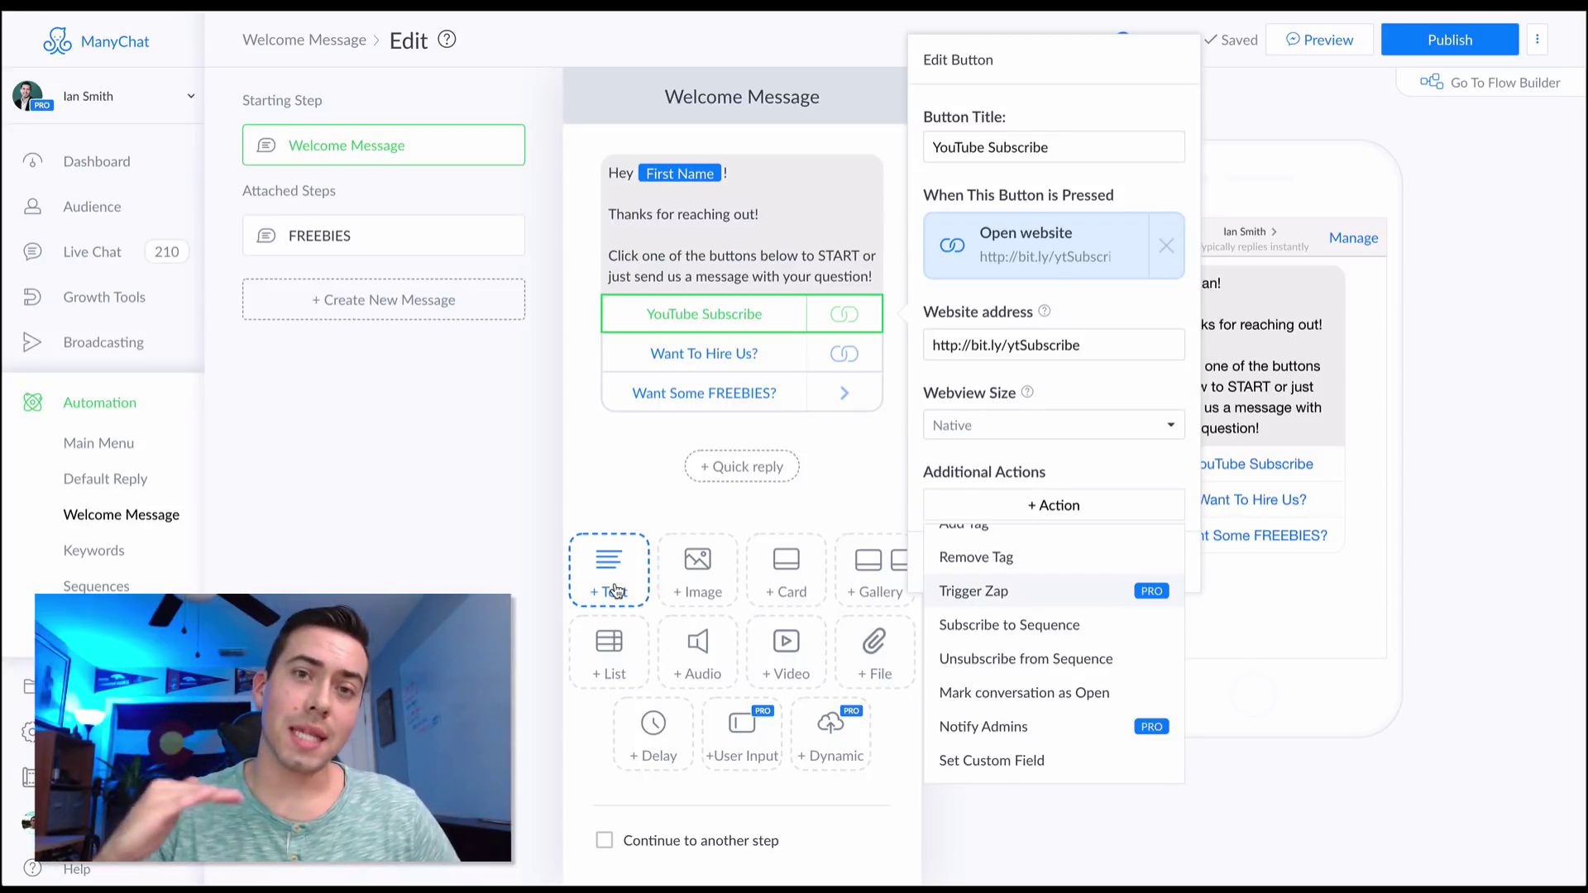
click(927, 453)
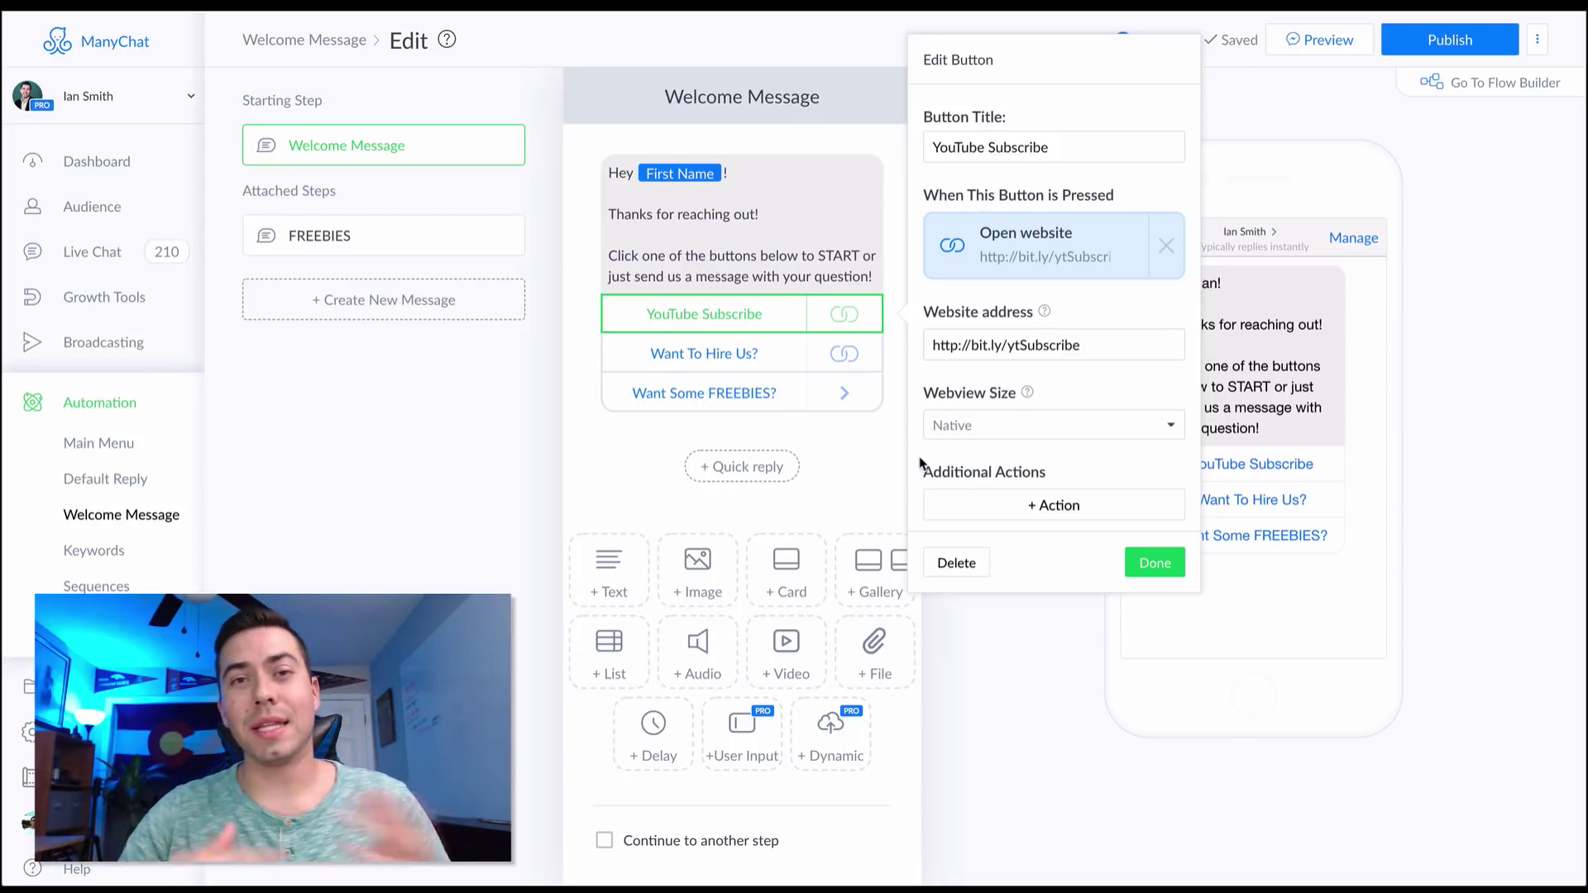
click(889, 473)
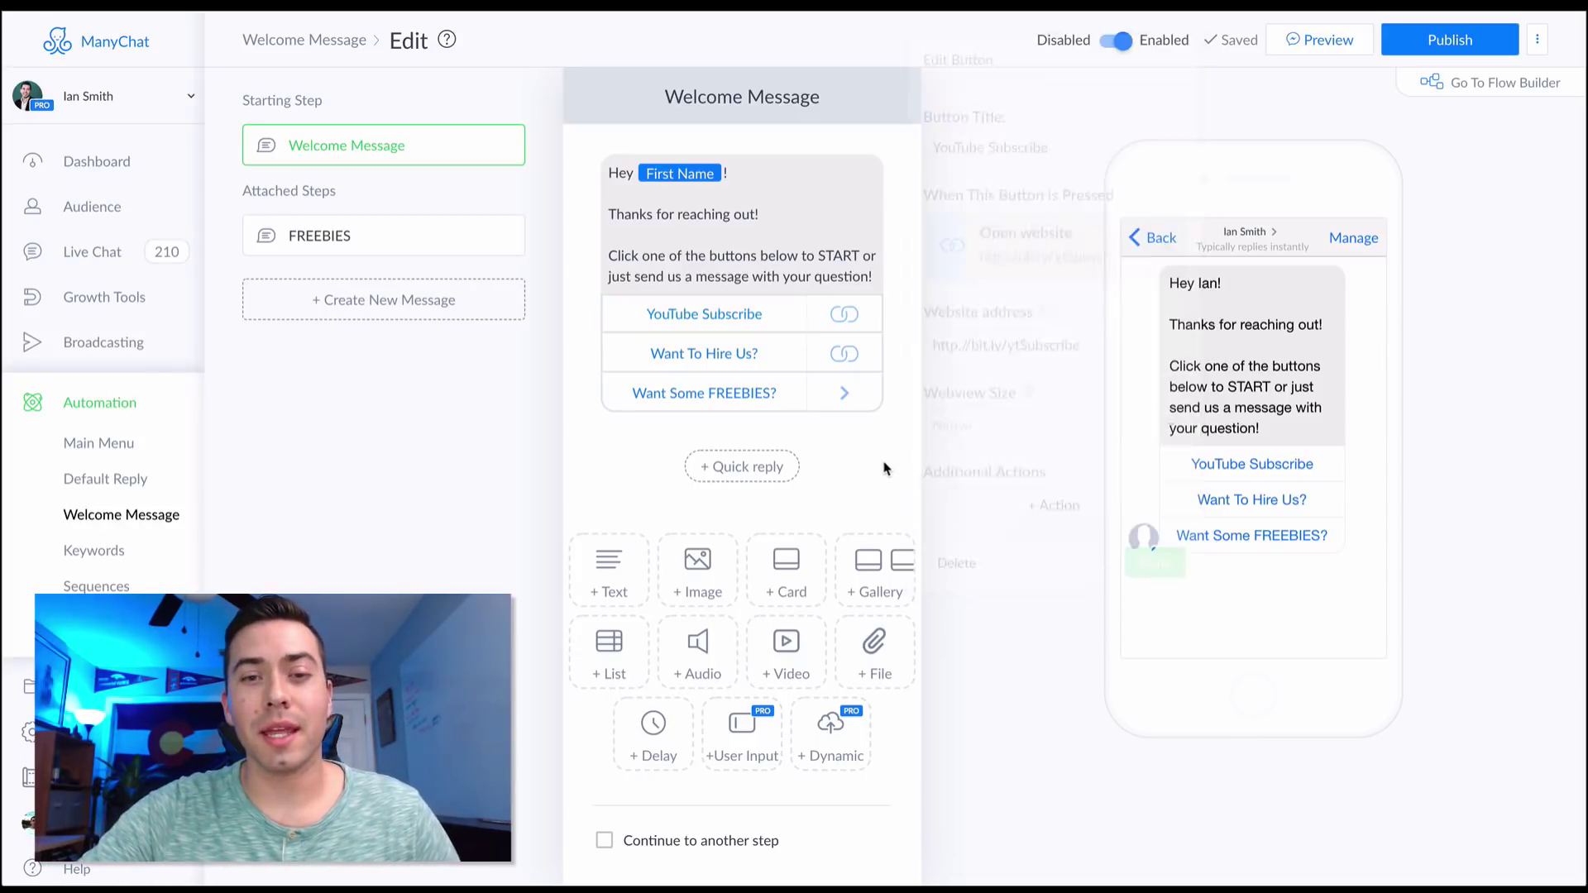
Open the settings of the "Want To Hire Us?" button and examine the website address it opens.
click(706, 356)
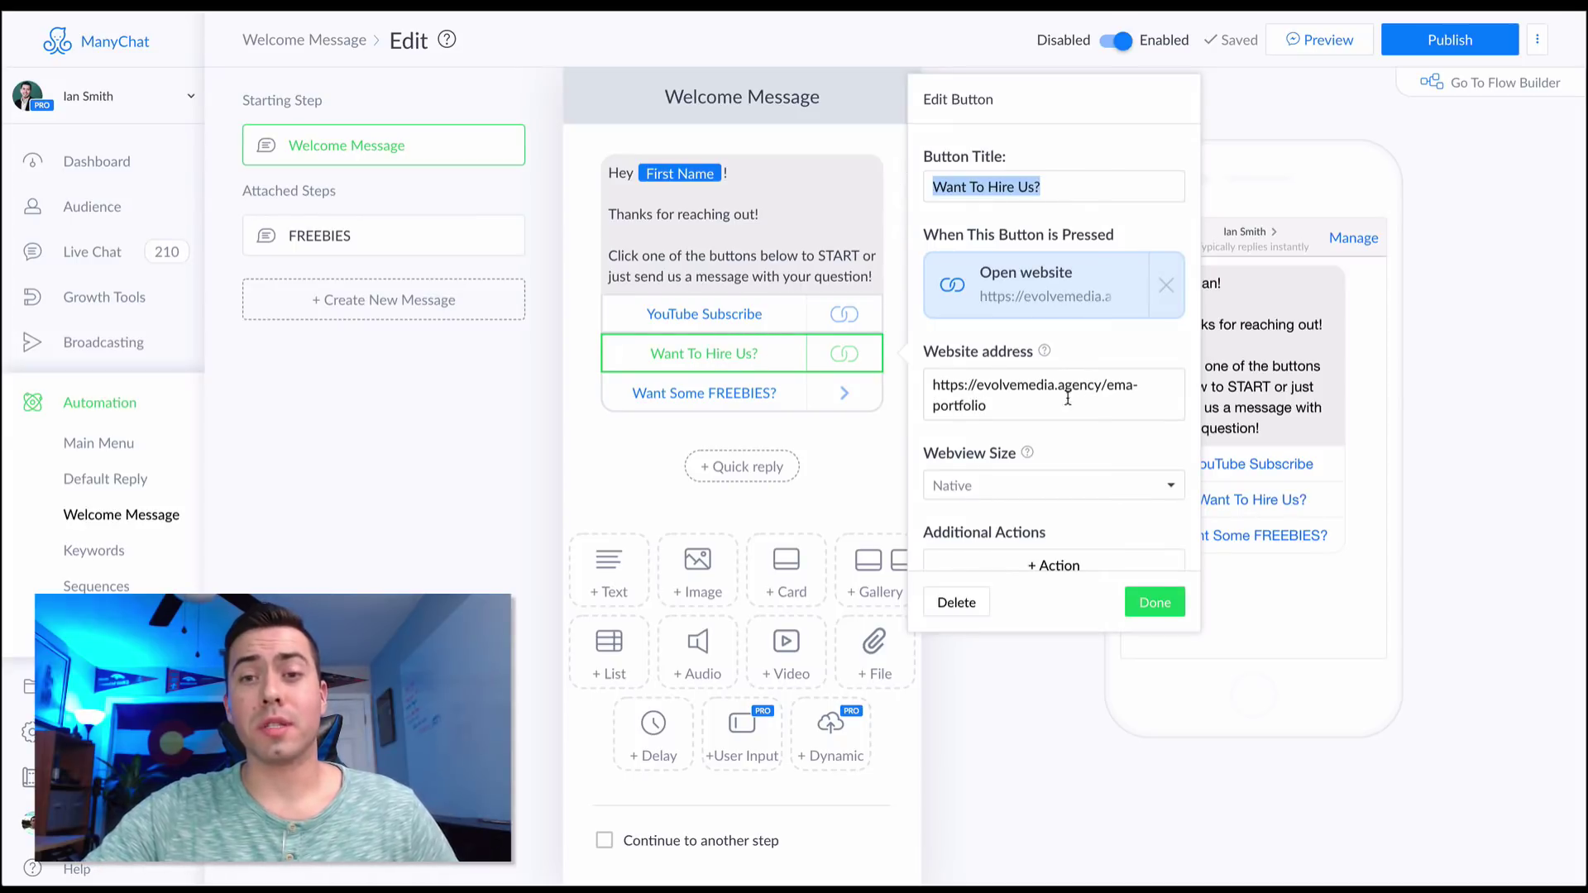
drag(933, 386, 1079, 421)
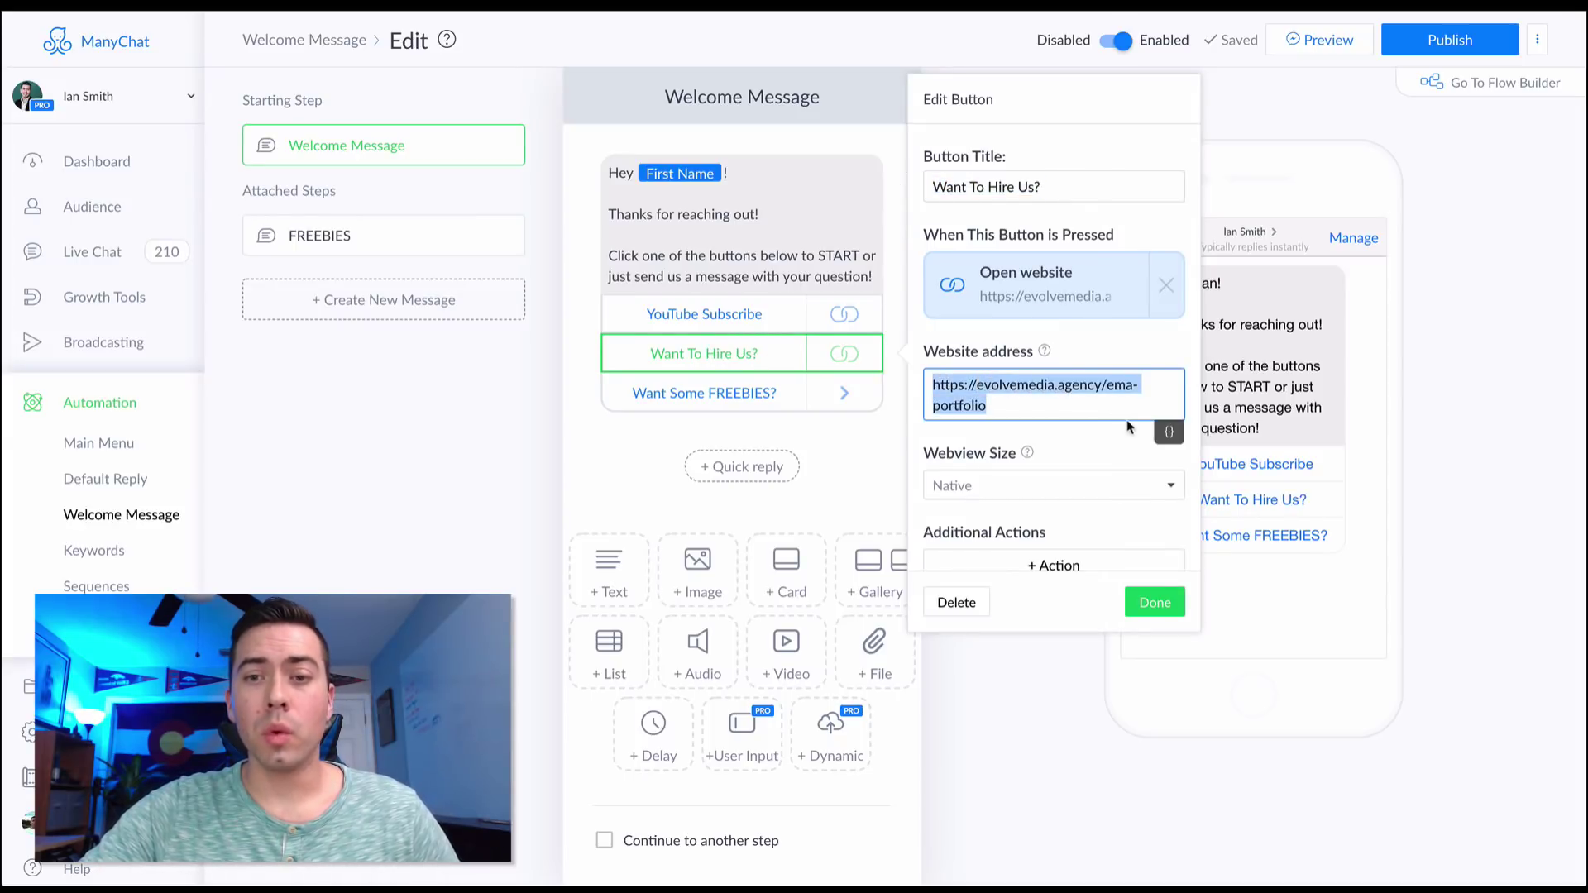
click(1010, 414)
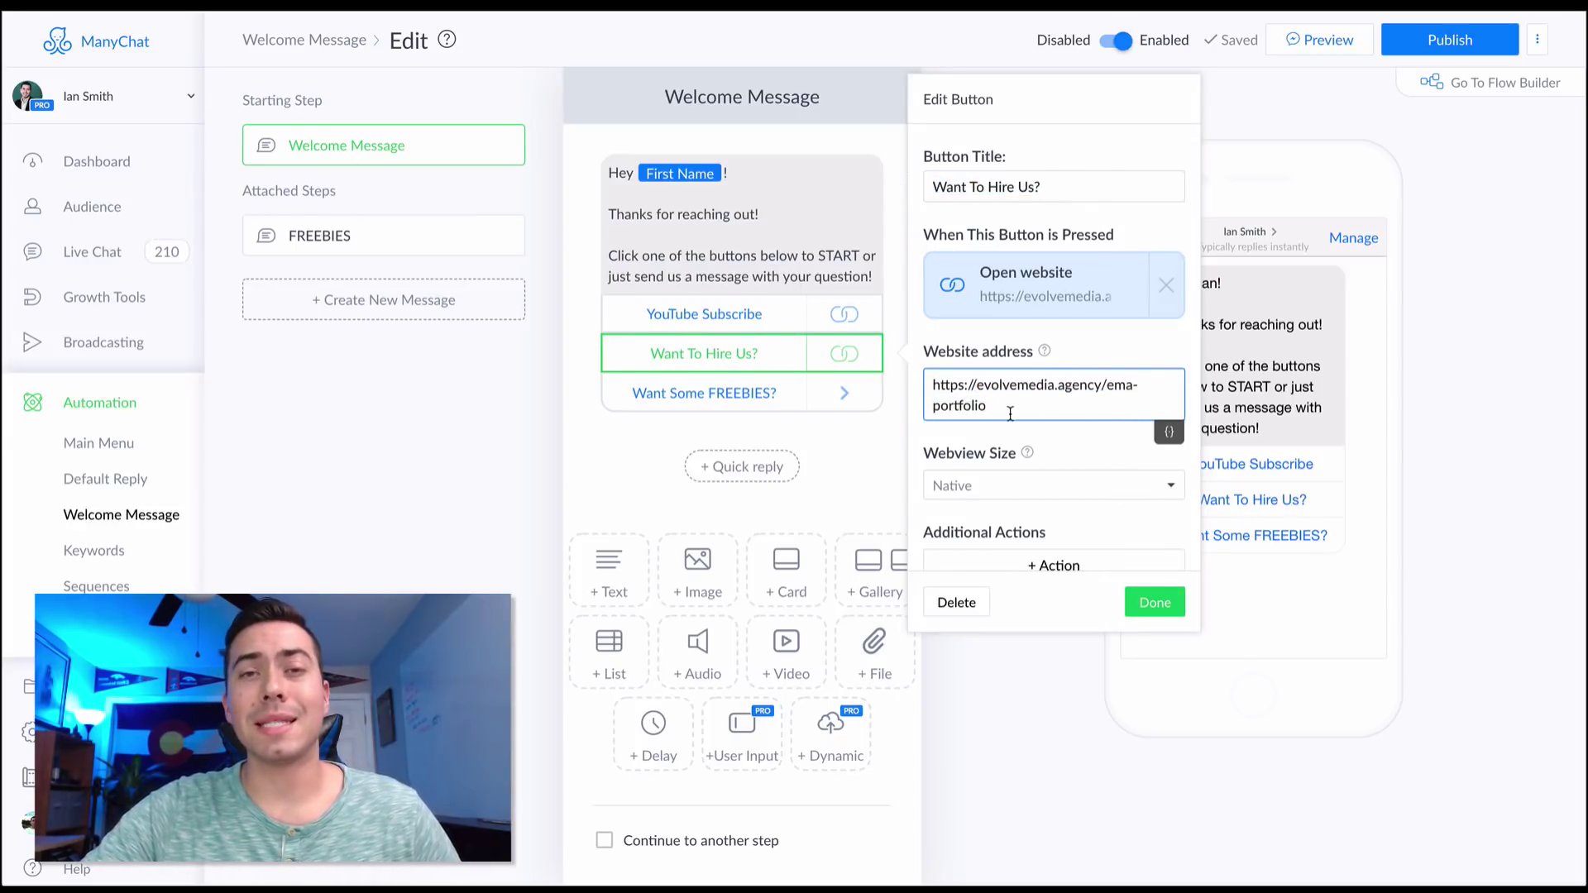
drag(1010, 414, 940, 383)
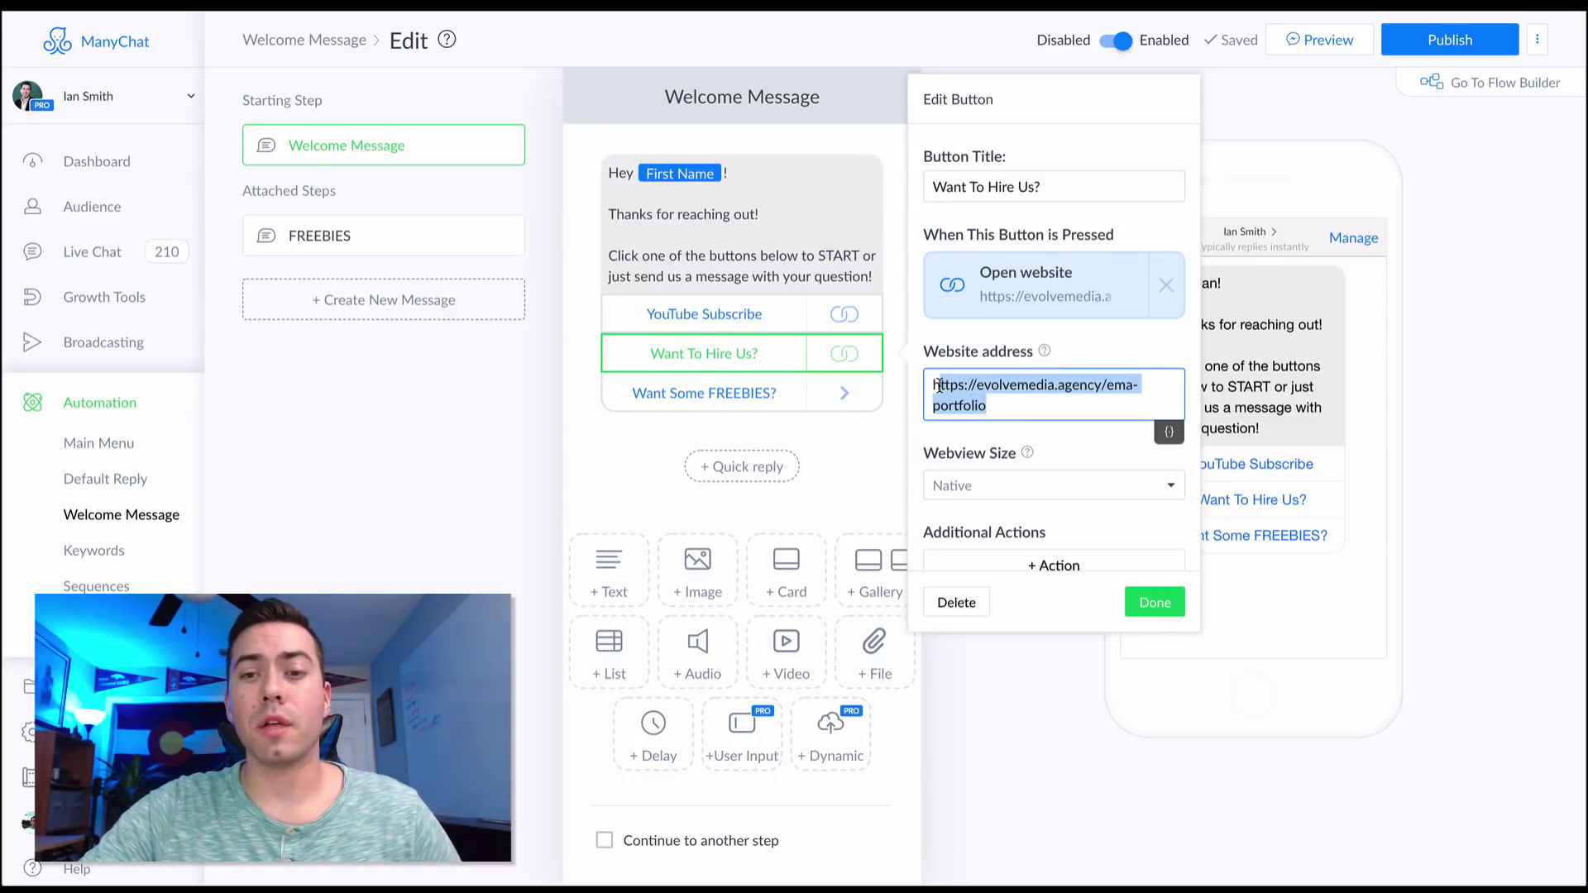
click(936, 384)
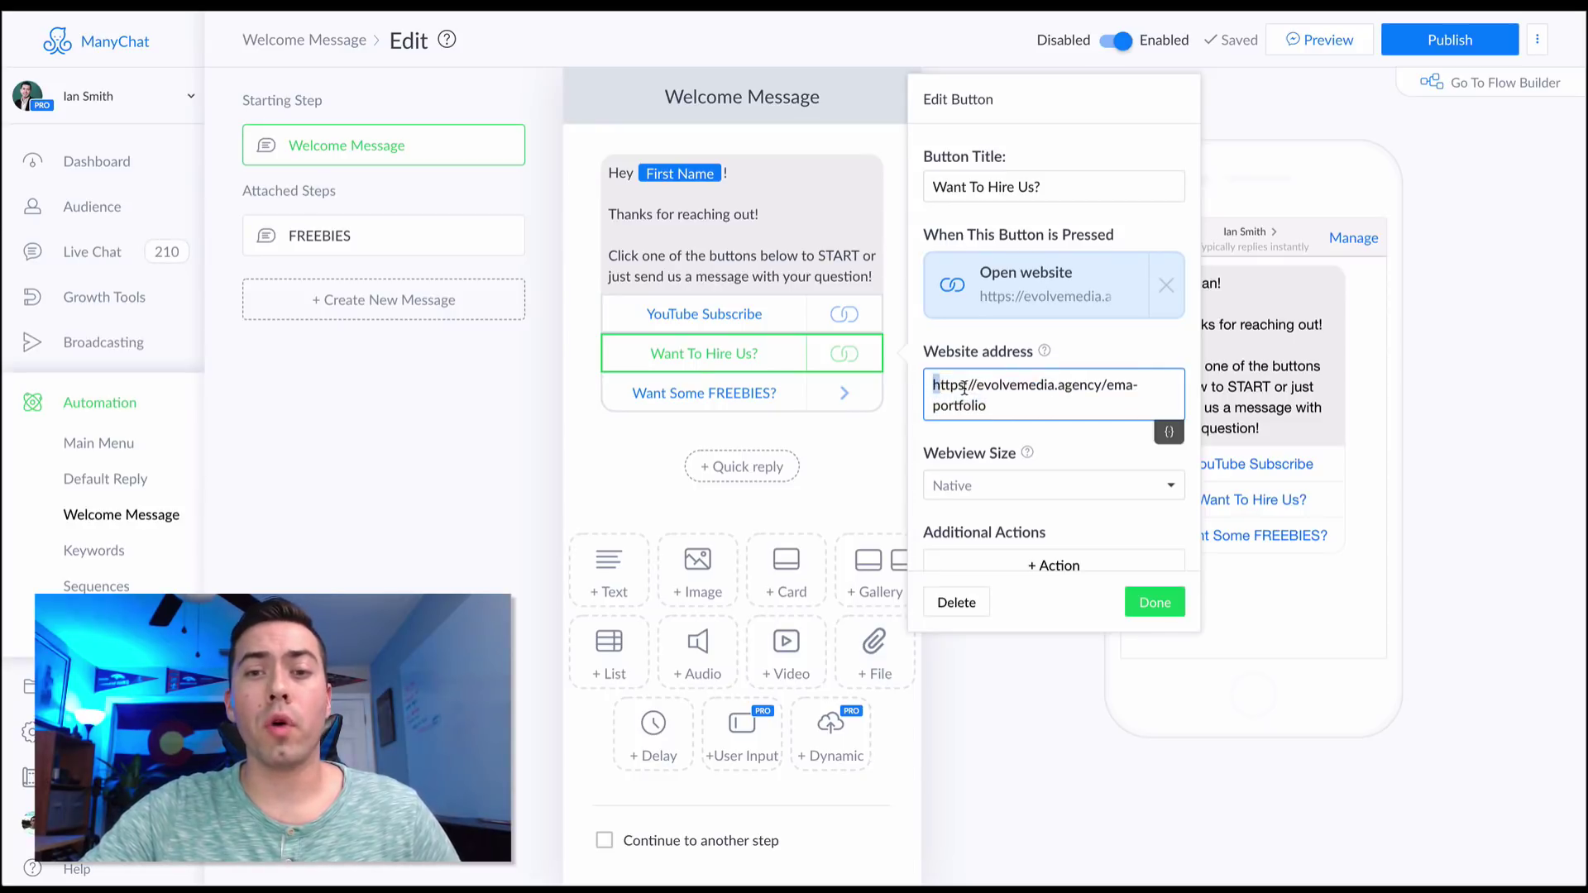
click(1044, 410)
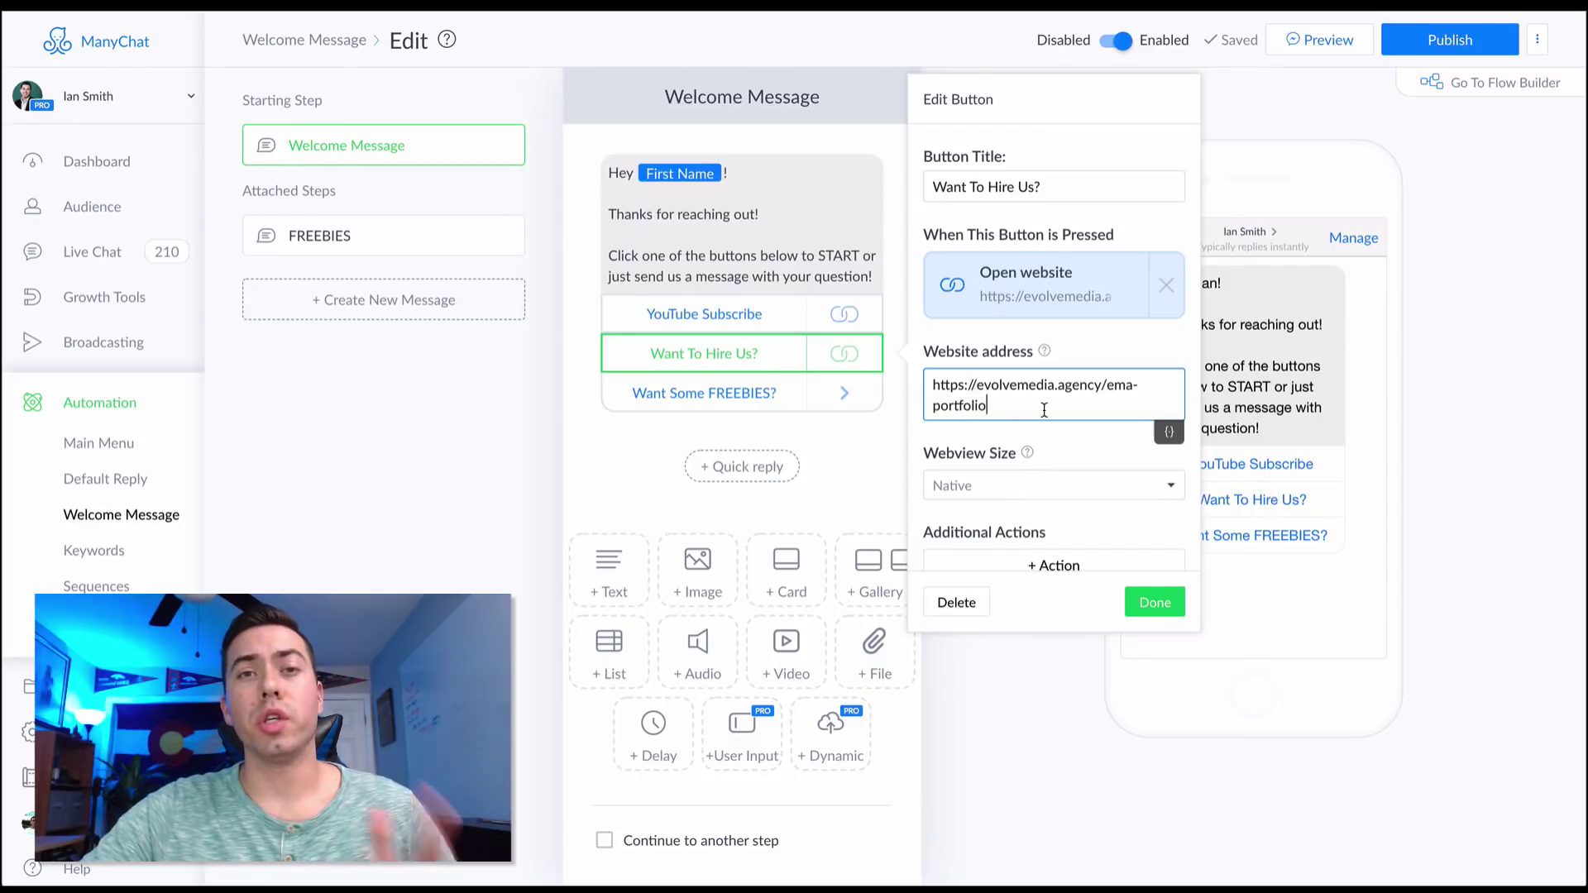
Open the FREEBIES message behind the "Want Some FREEBIES?" button and review its offers, including the first "Get It Now!" button's settings.
click(744, 393)
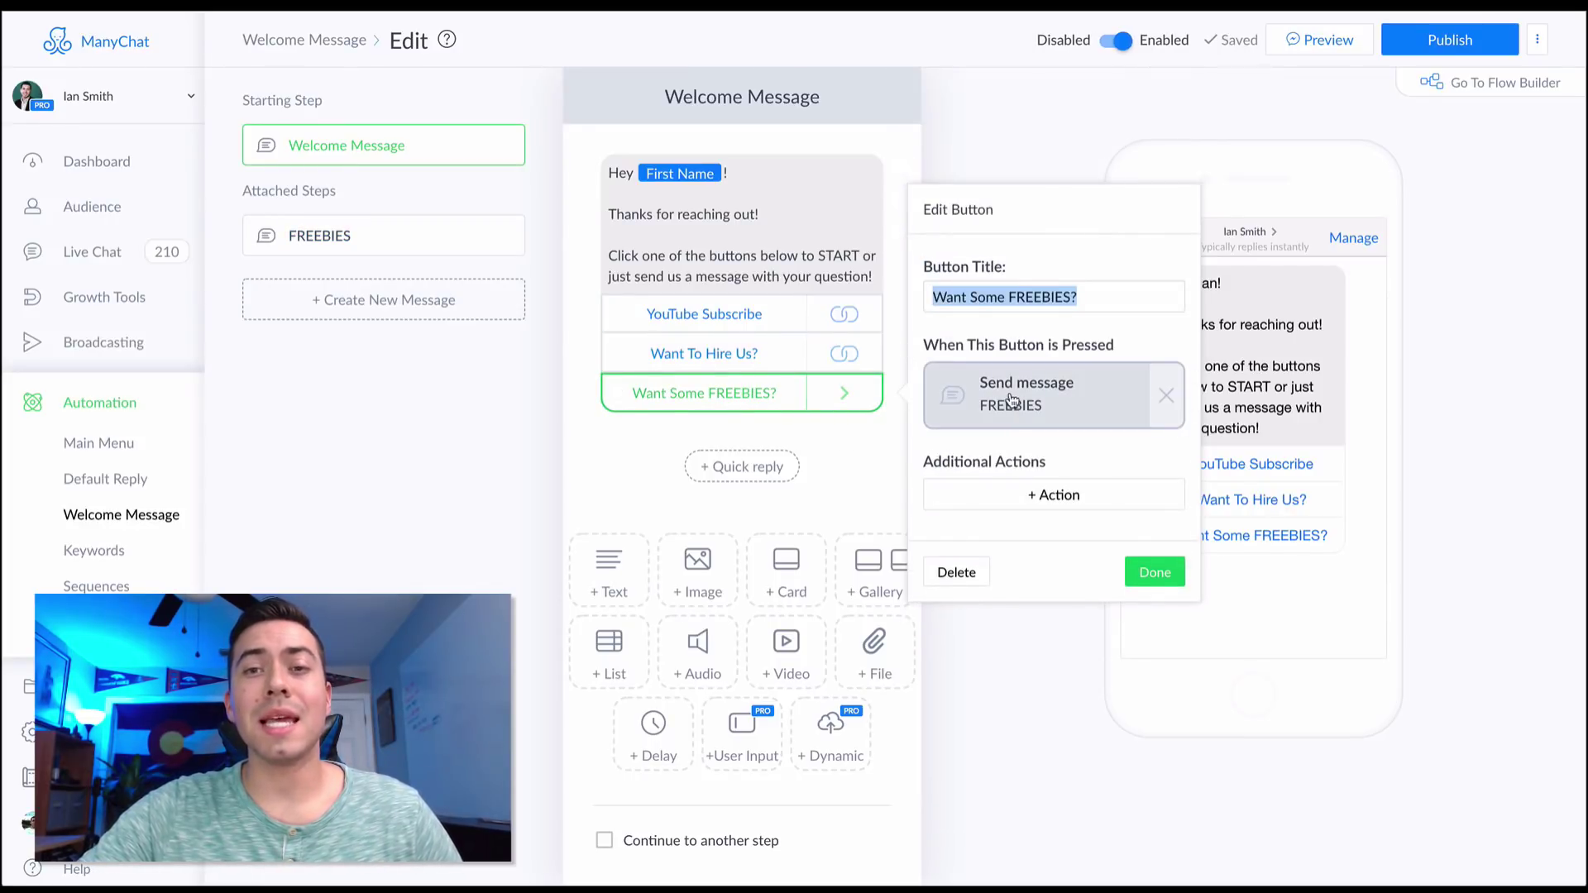
click(1069, 409)
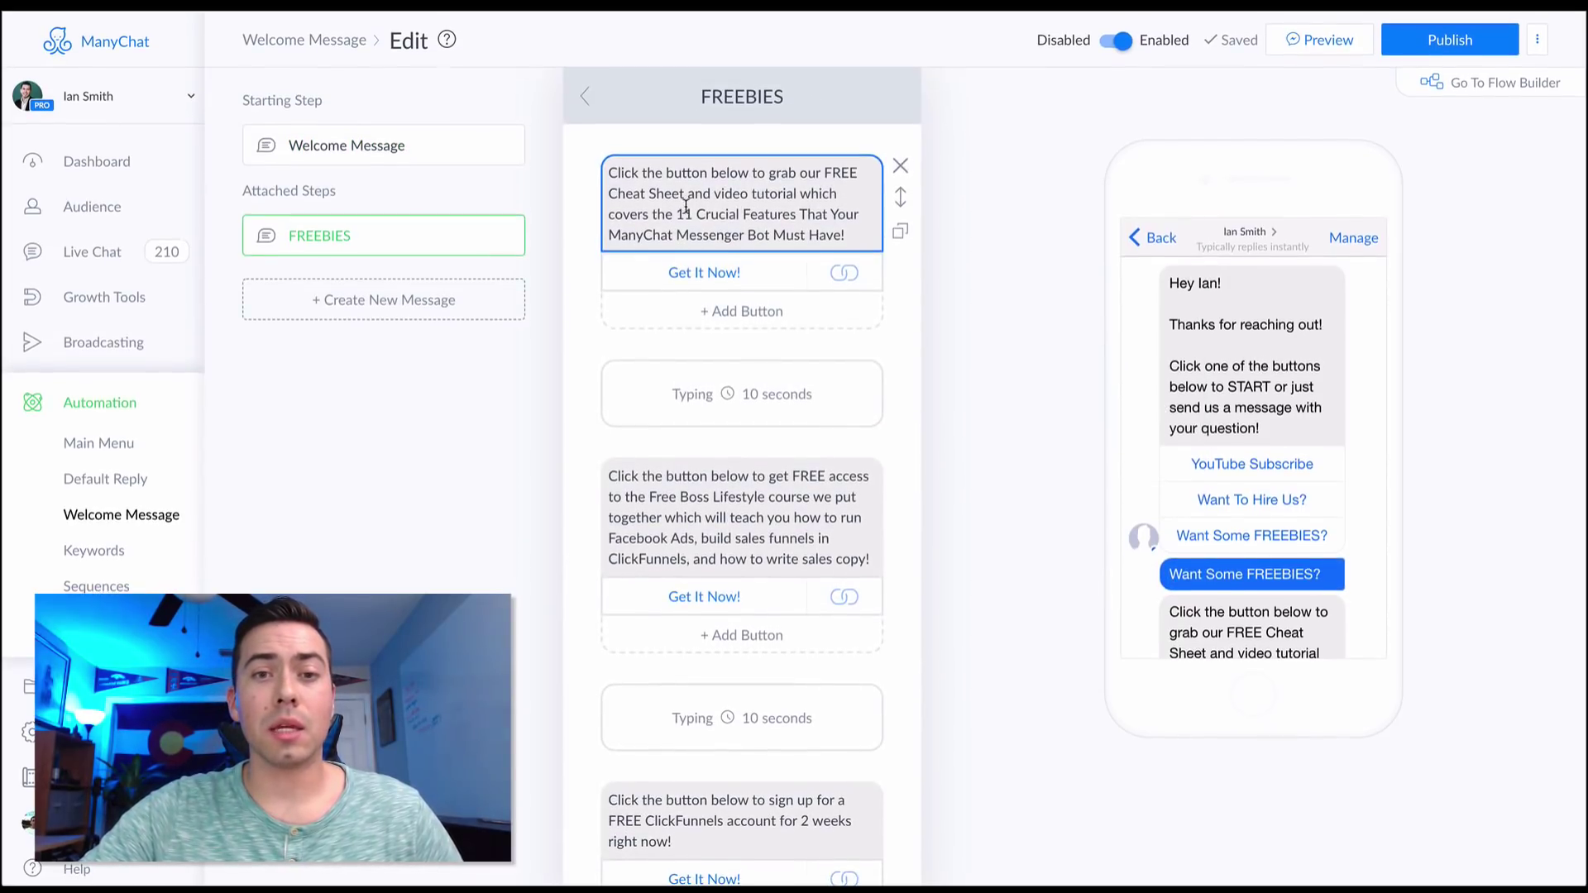
scroll(685, 215, down, 5)
scroll(691, 510, up, 5)
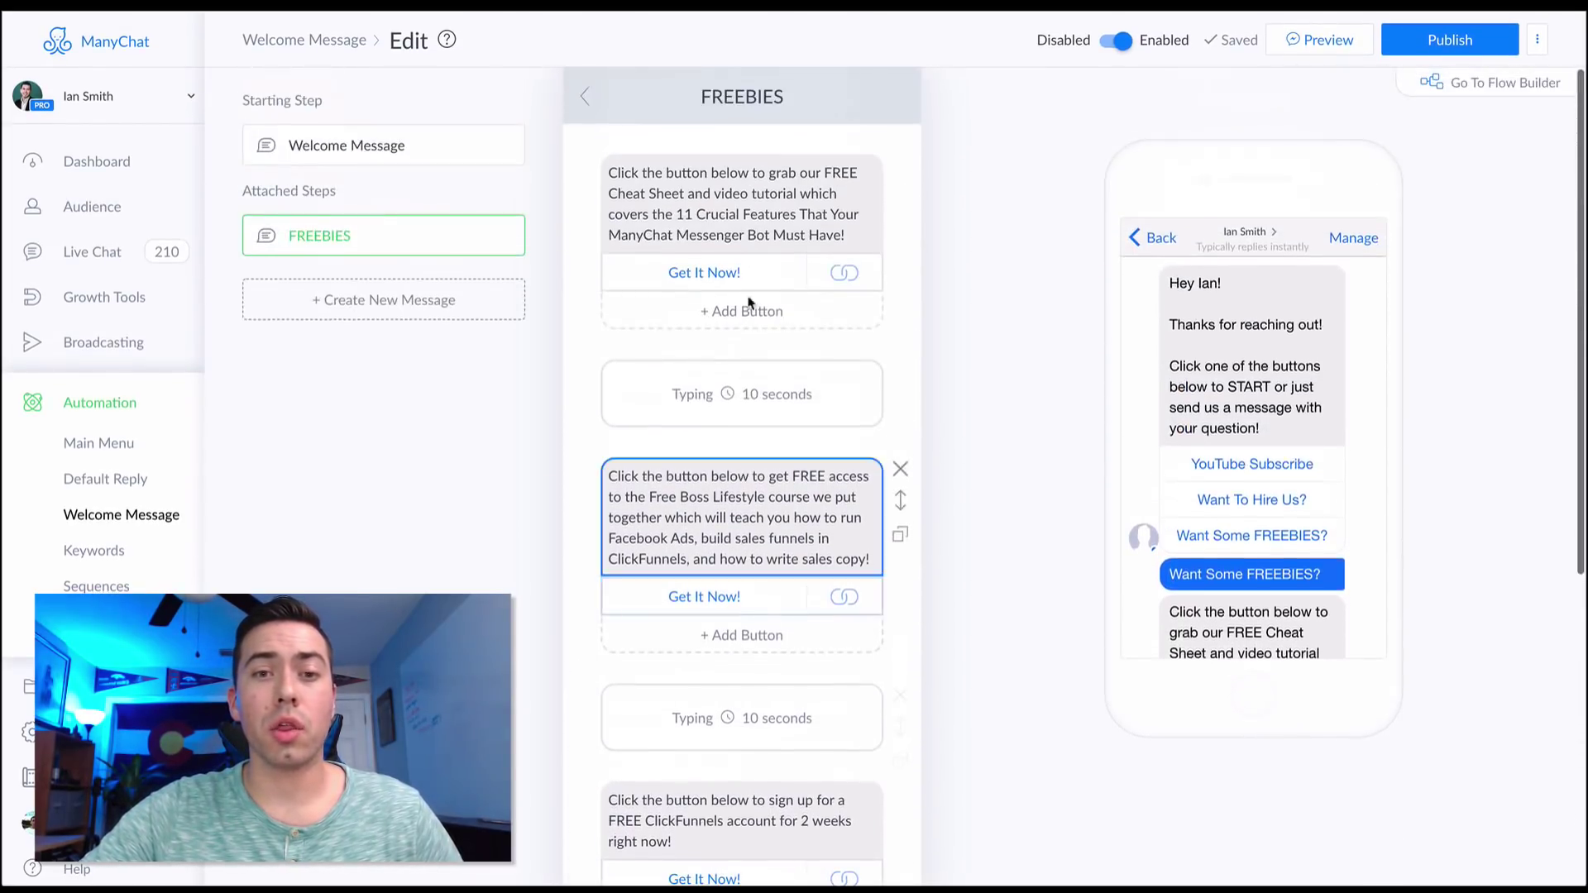
scroll(714, 596, down, 3)
scroll(749, 608, up, 3)
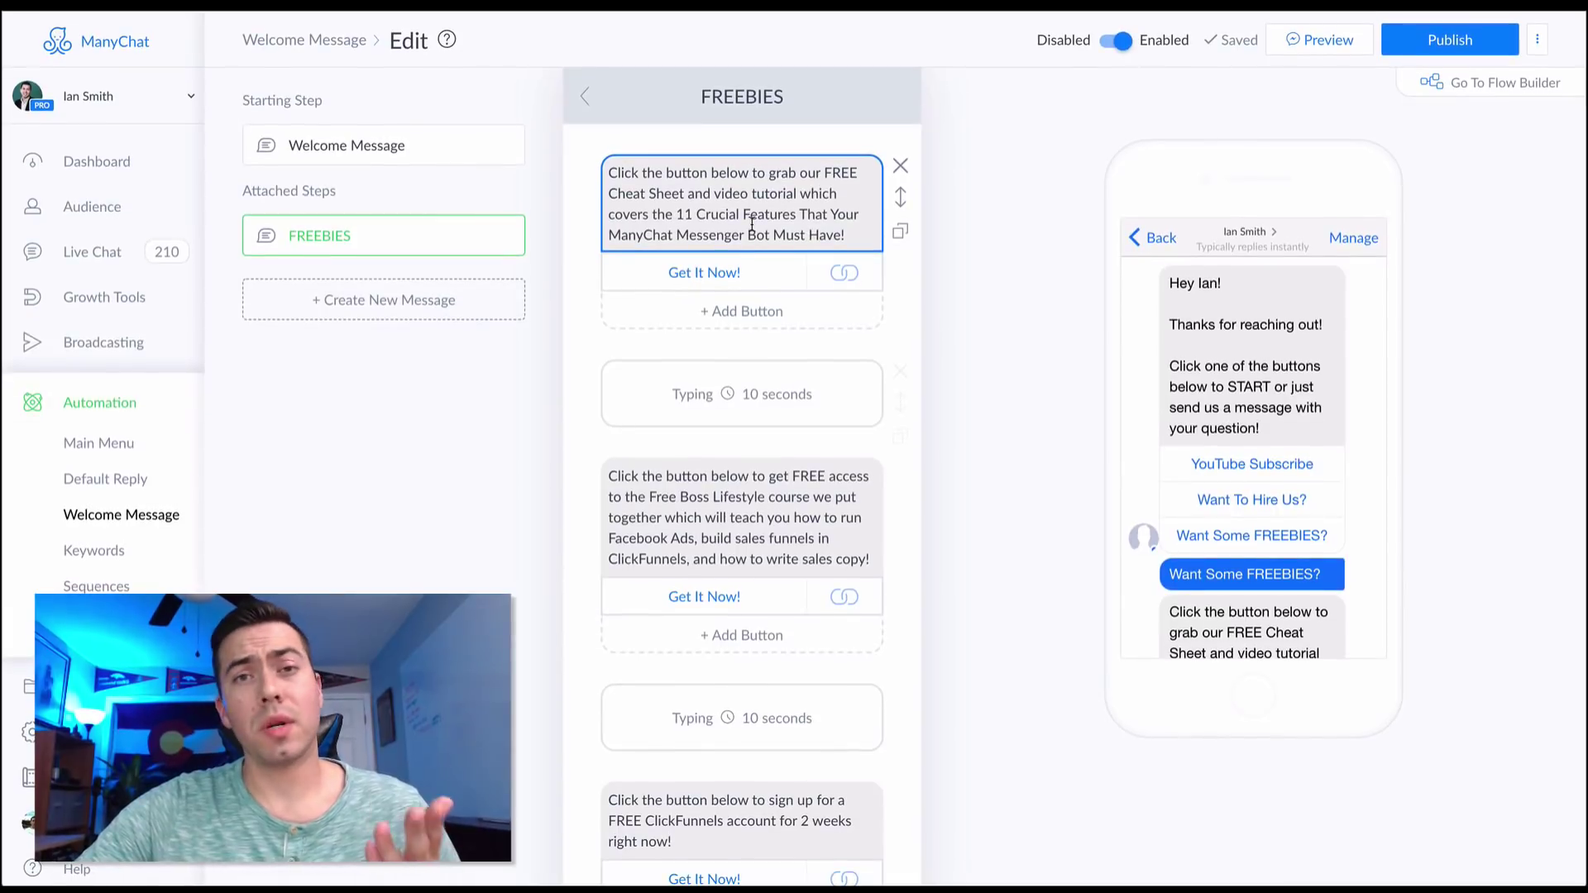
scroll(835, 286, down, 5)
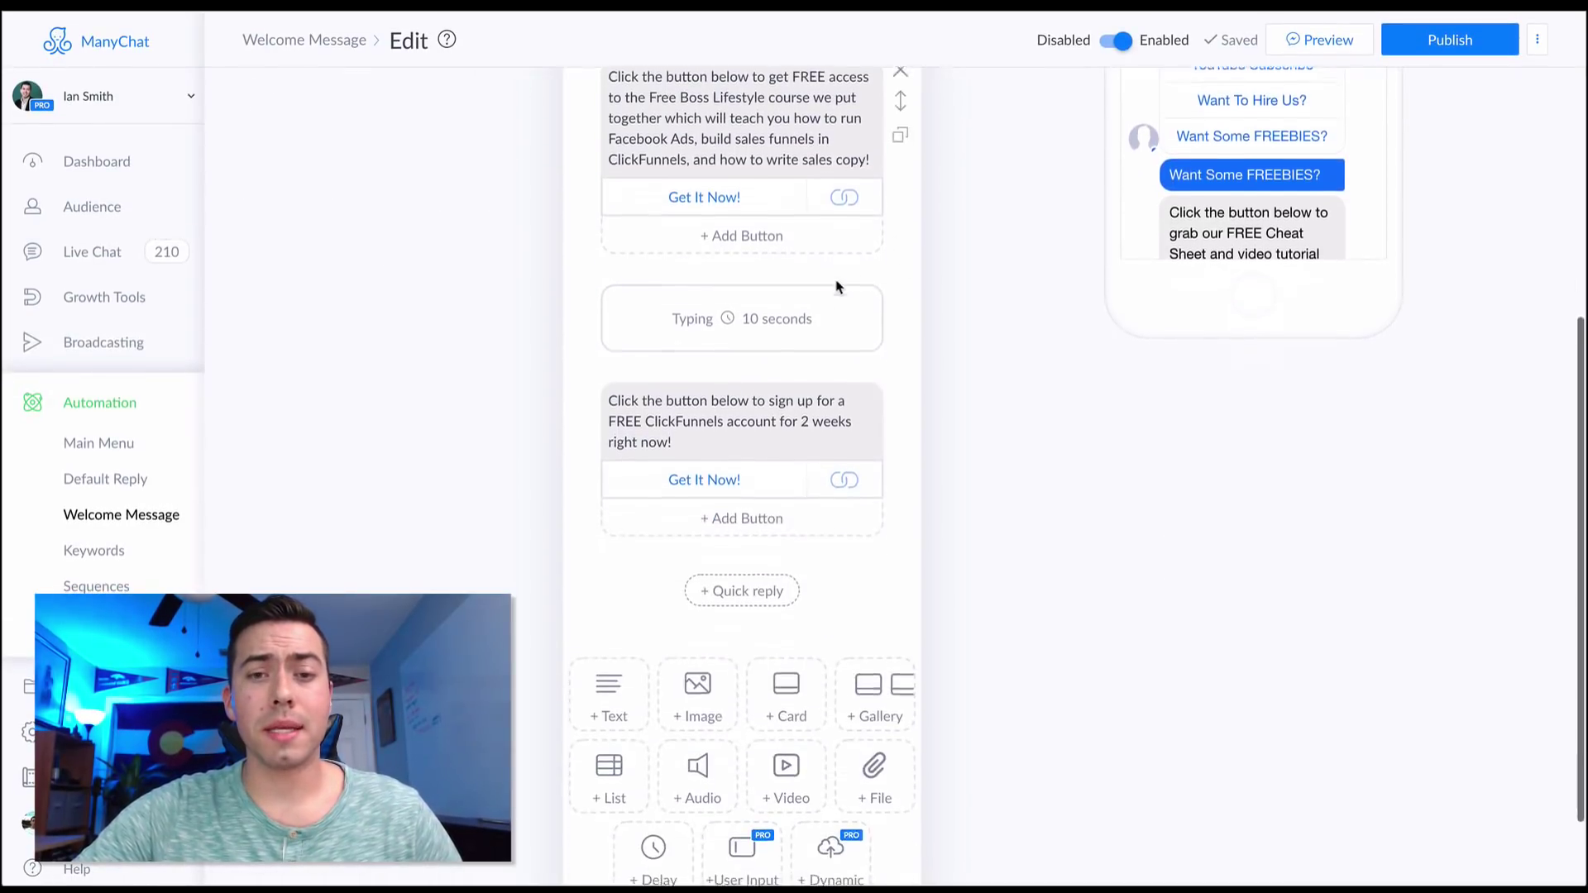
scroll(819, 306, up, 5)
scroll(816, 310, down, 6)
scroll(815, 310, up, 6)
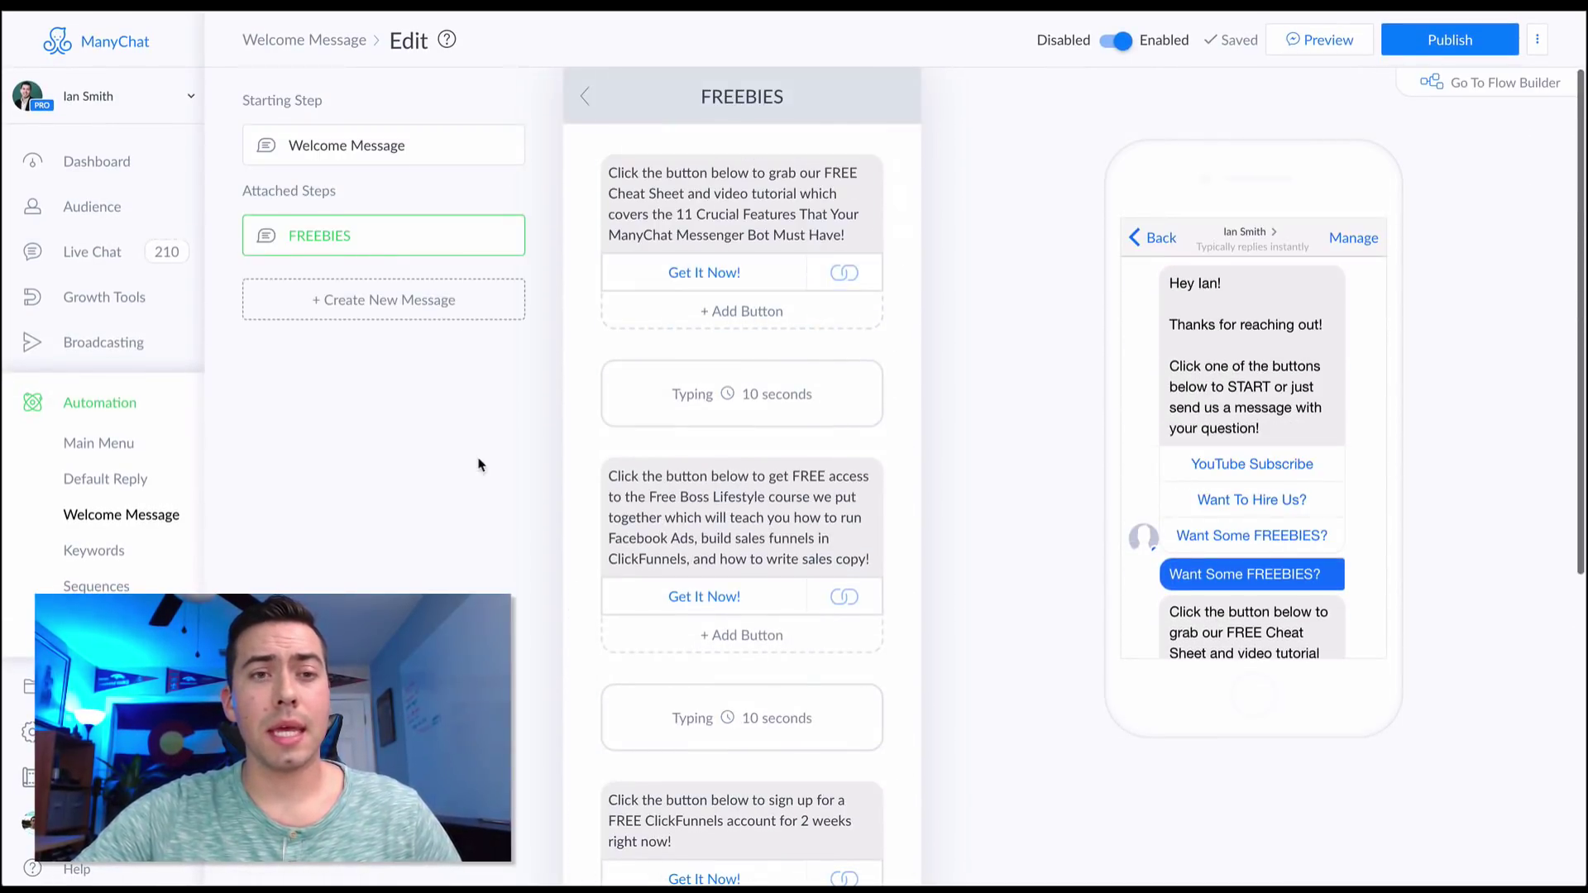
click(704, 274)
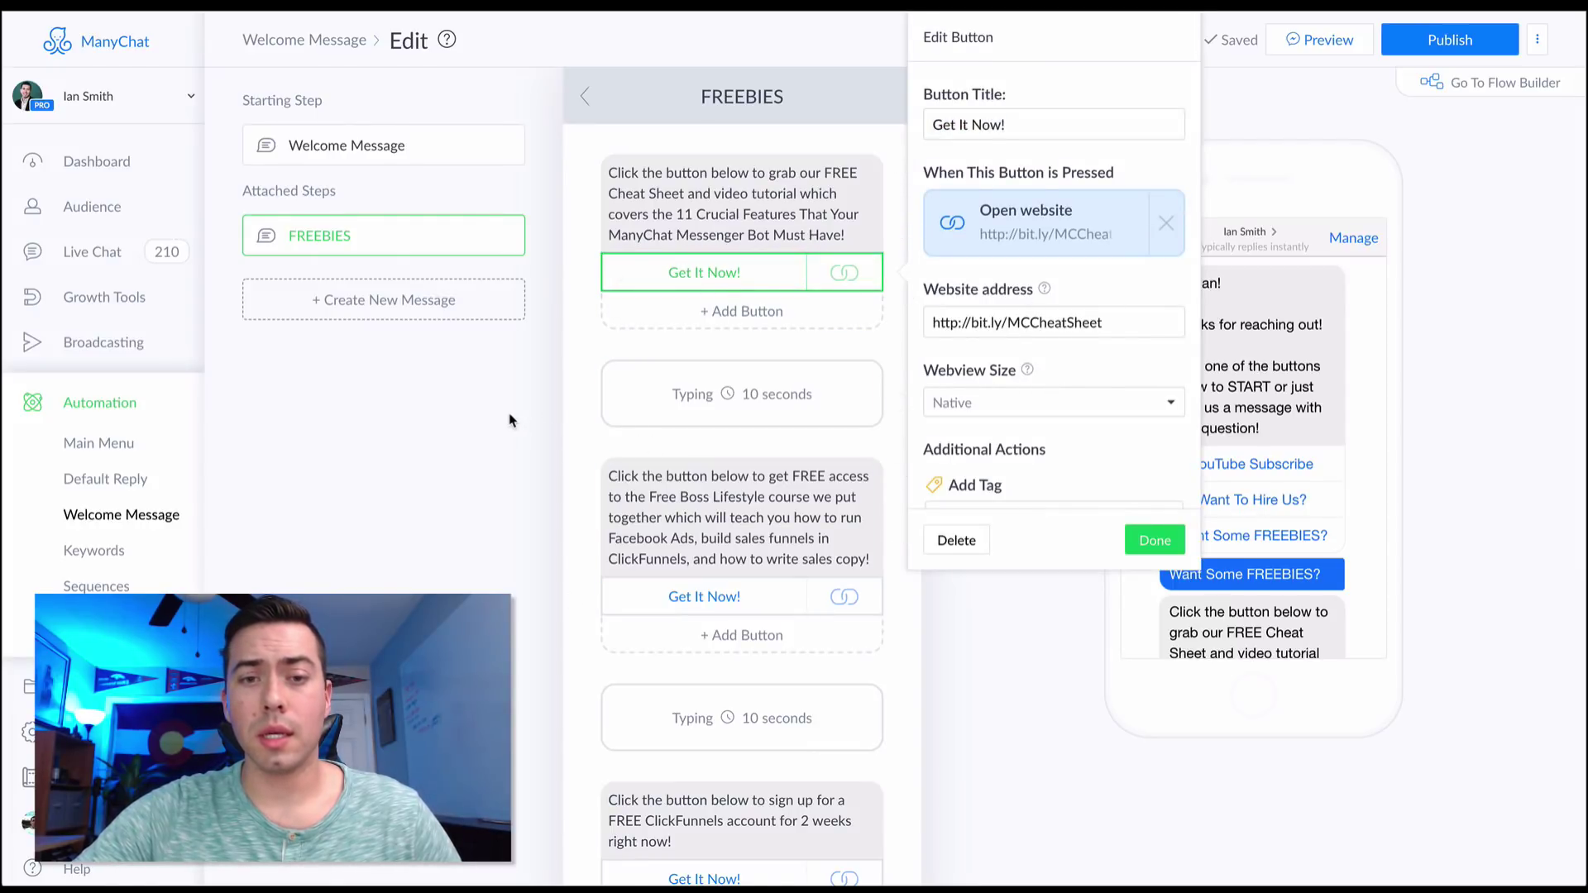
click(898, 389)
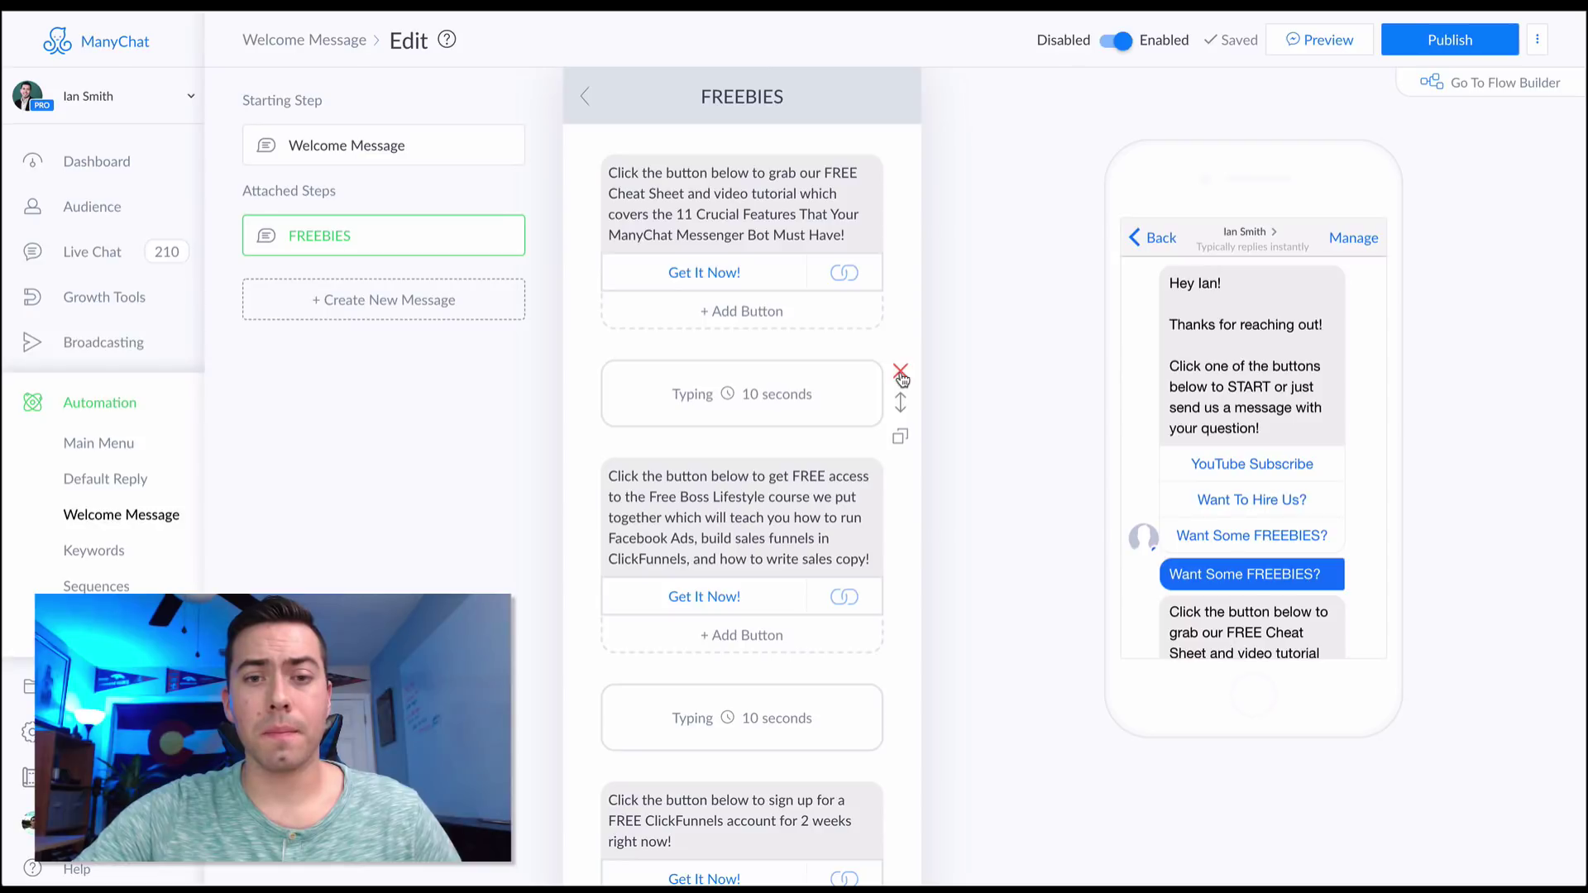
Set the typing delay between the first and second FREEBIES offers to 5 seconds.
click(798, 402)
click(1118, 402)
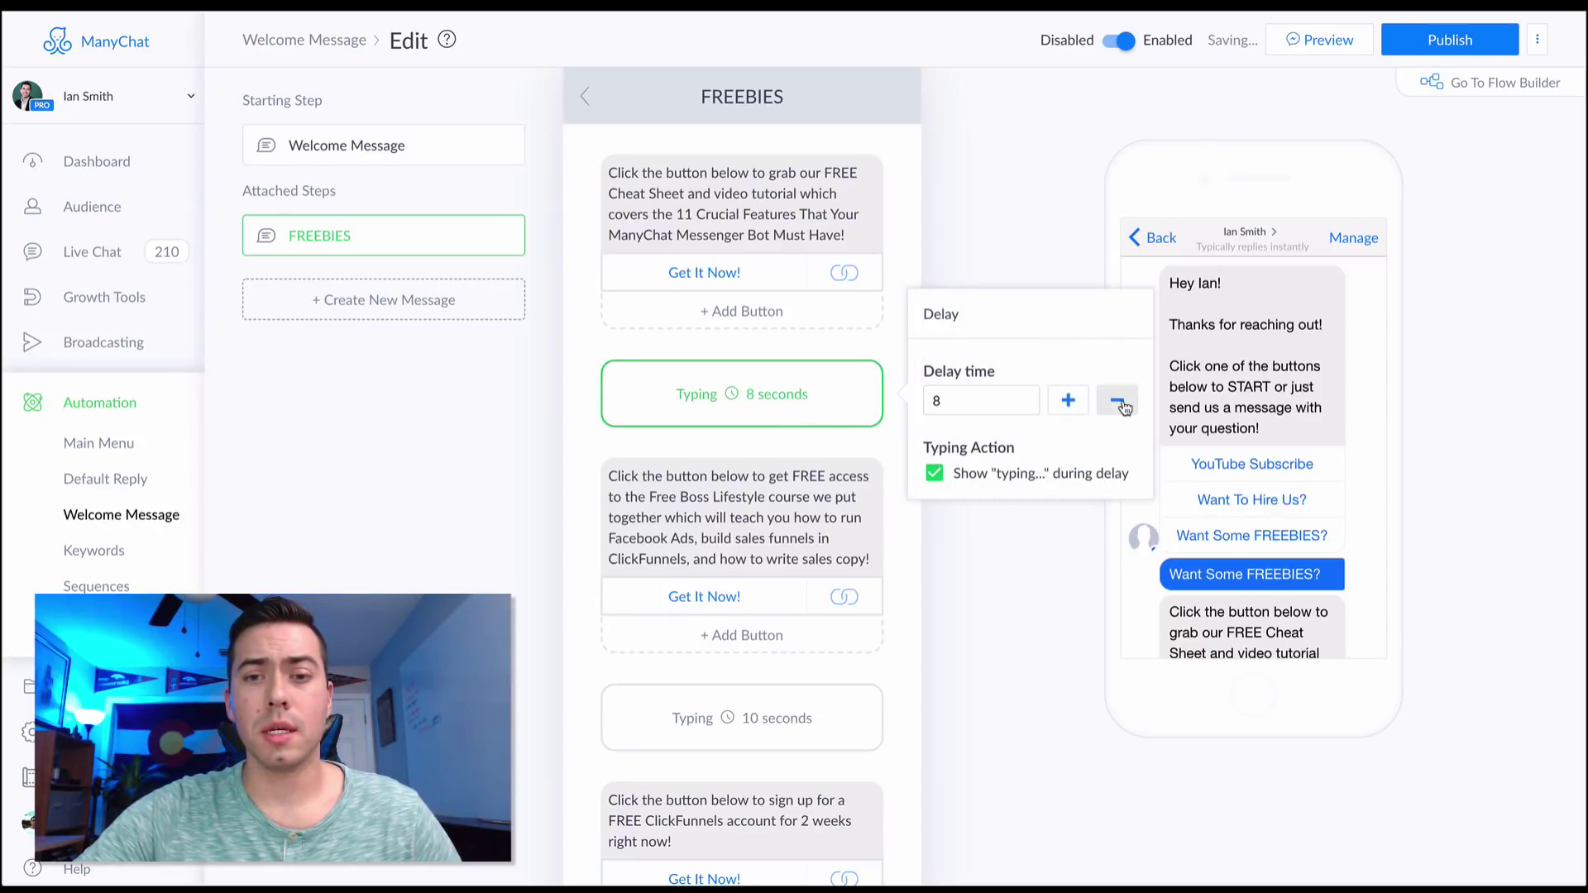
click(992, 589)
Set the typing delay before the ClickFunnels offer to 5 seconds and publish the Welcome Message flow.
scroll(769, 628, down, 2)
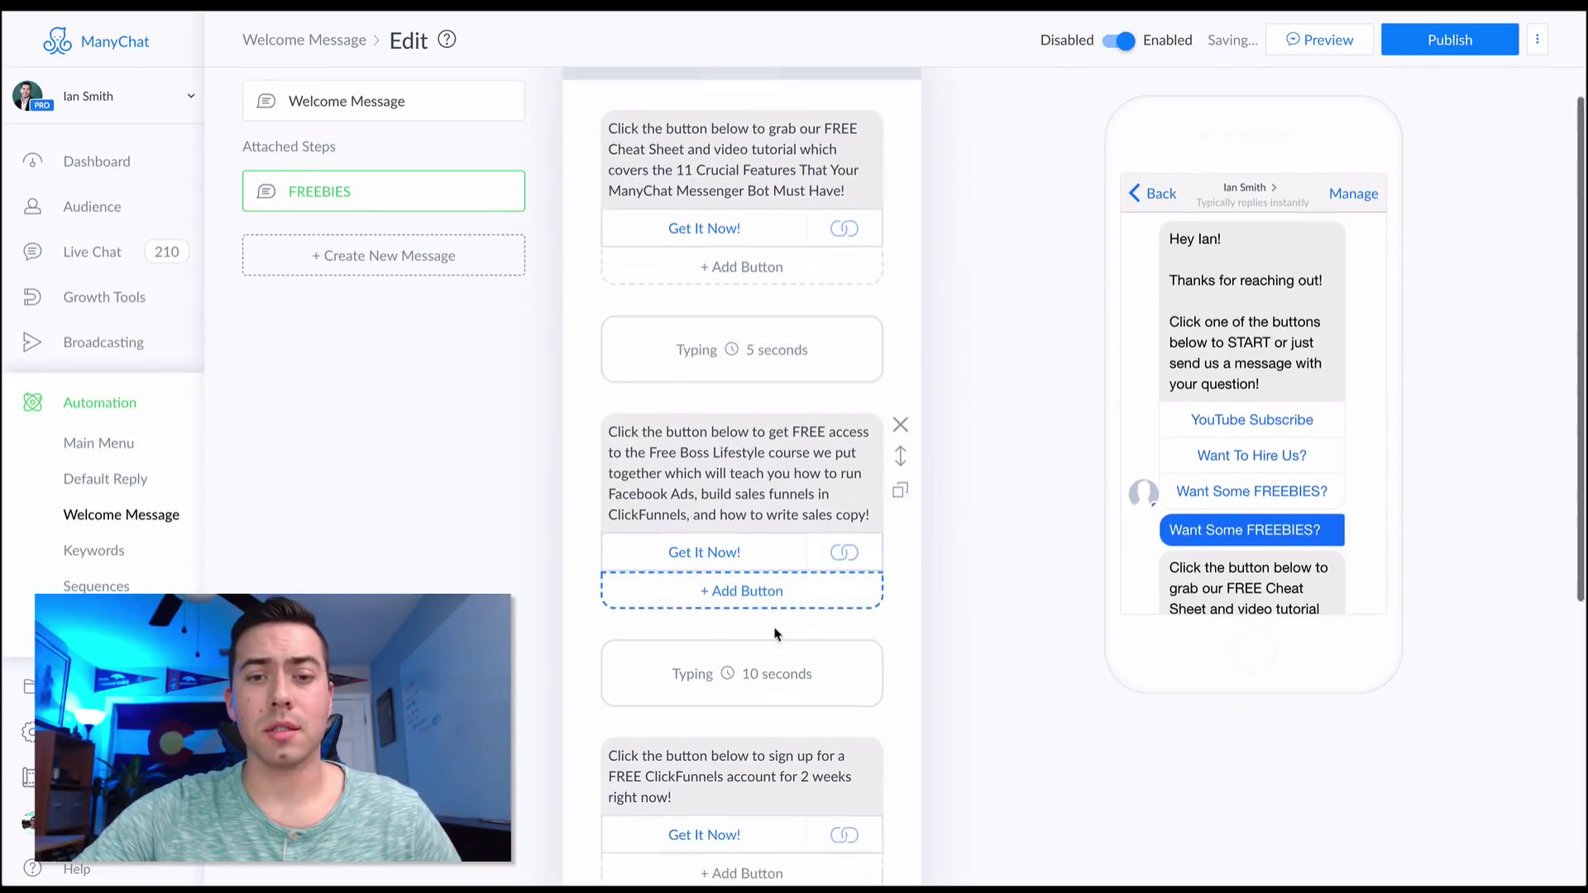
click(755, 624)
click(1126, 633)
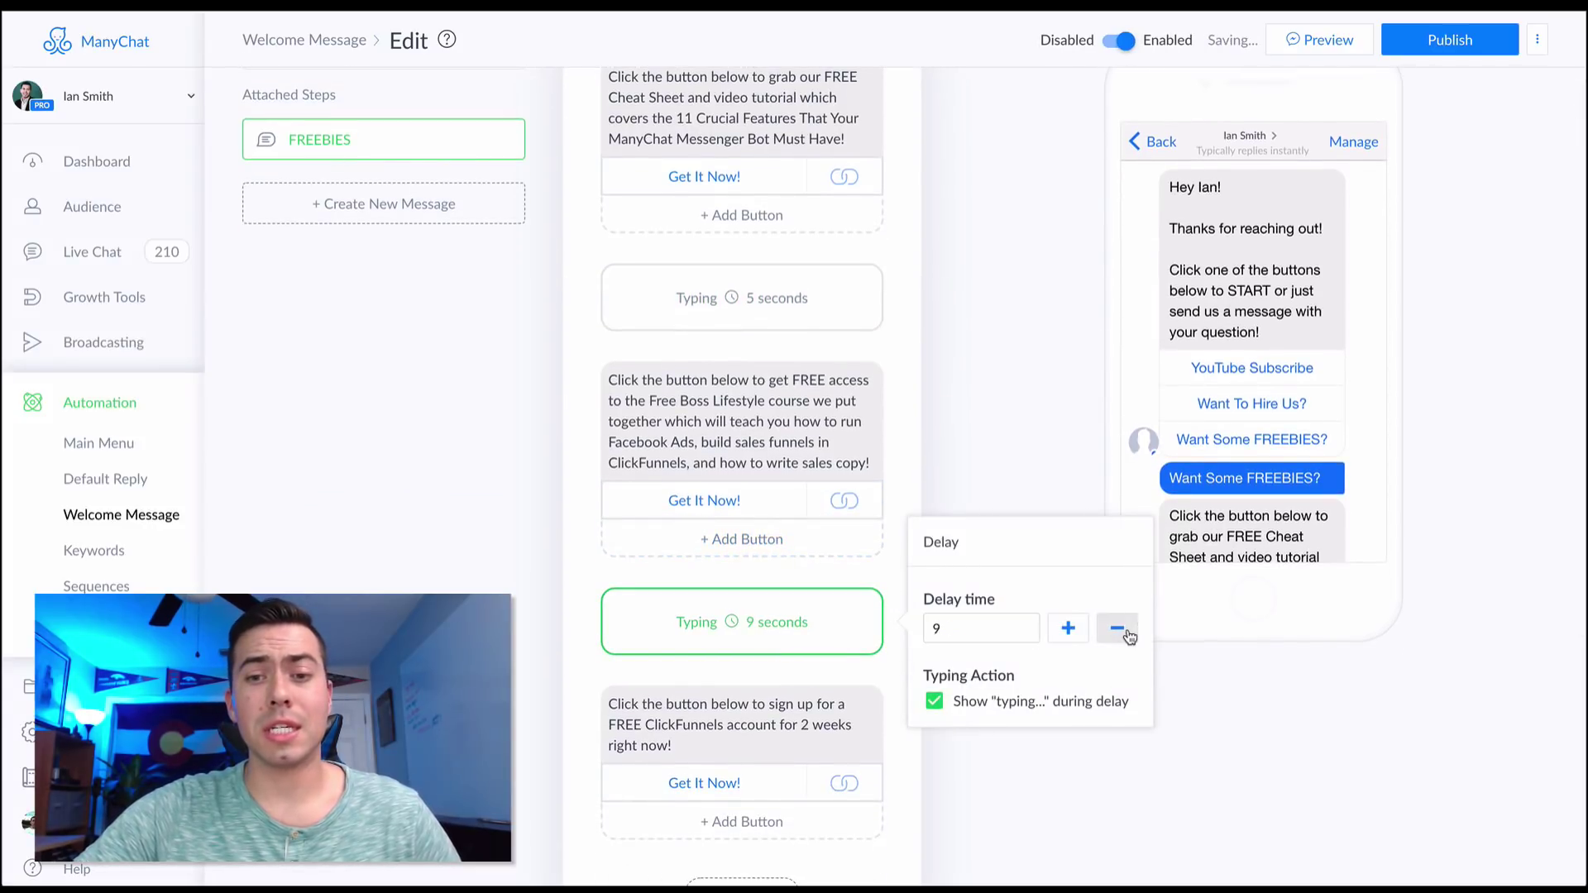
click(1127, 634)
click(1128, 634)
click(951, 496)
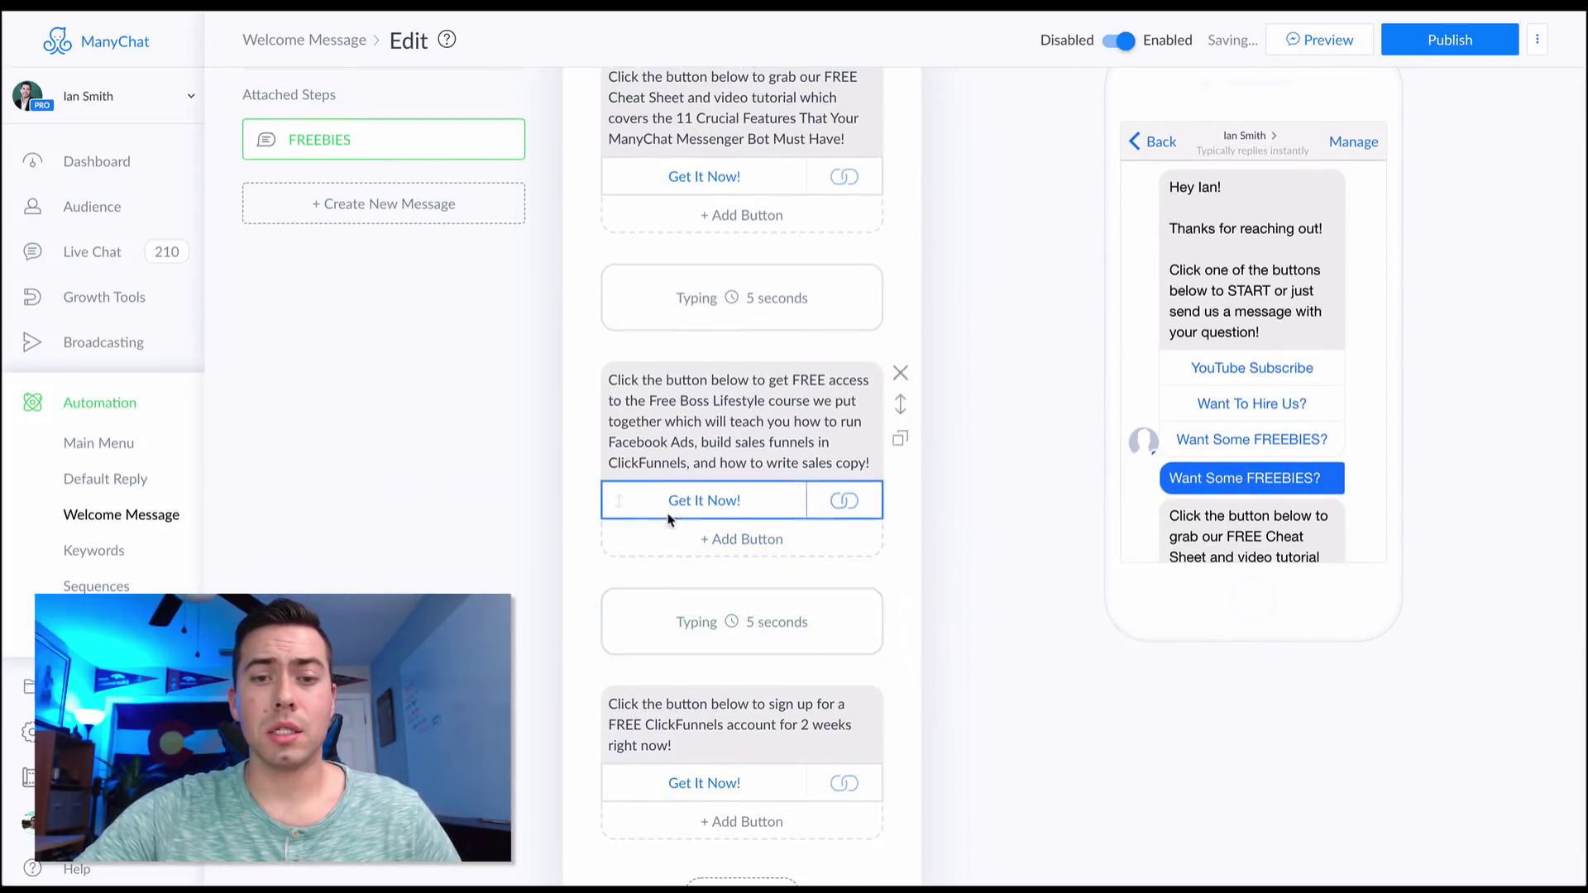
scroll(744, 497, up, 2)
click(1449, 39)
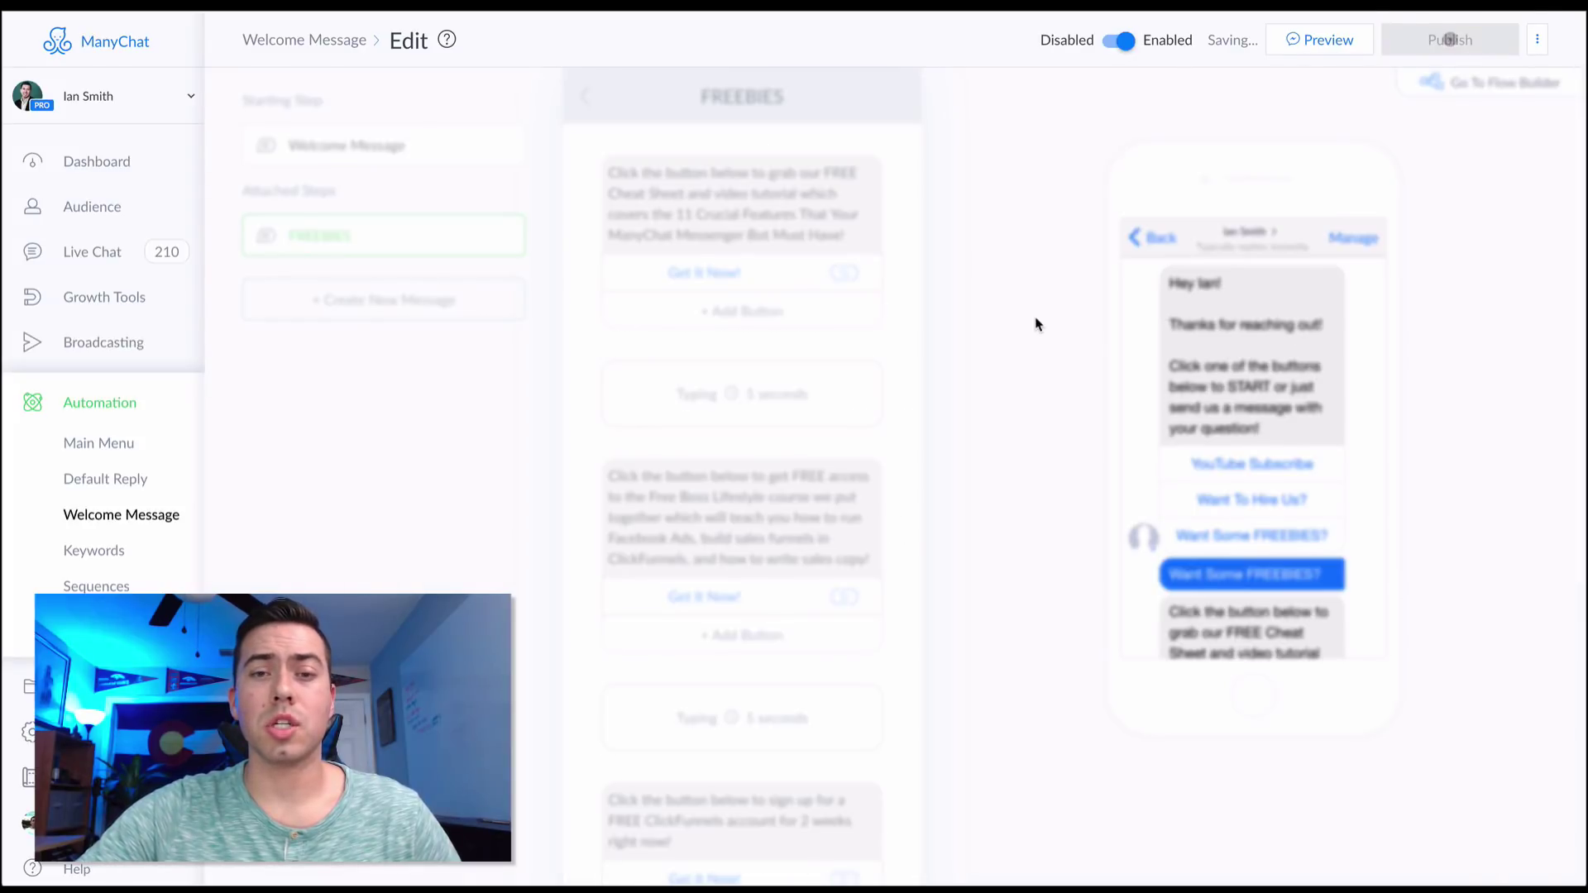